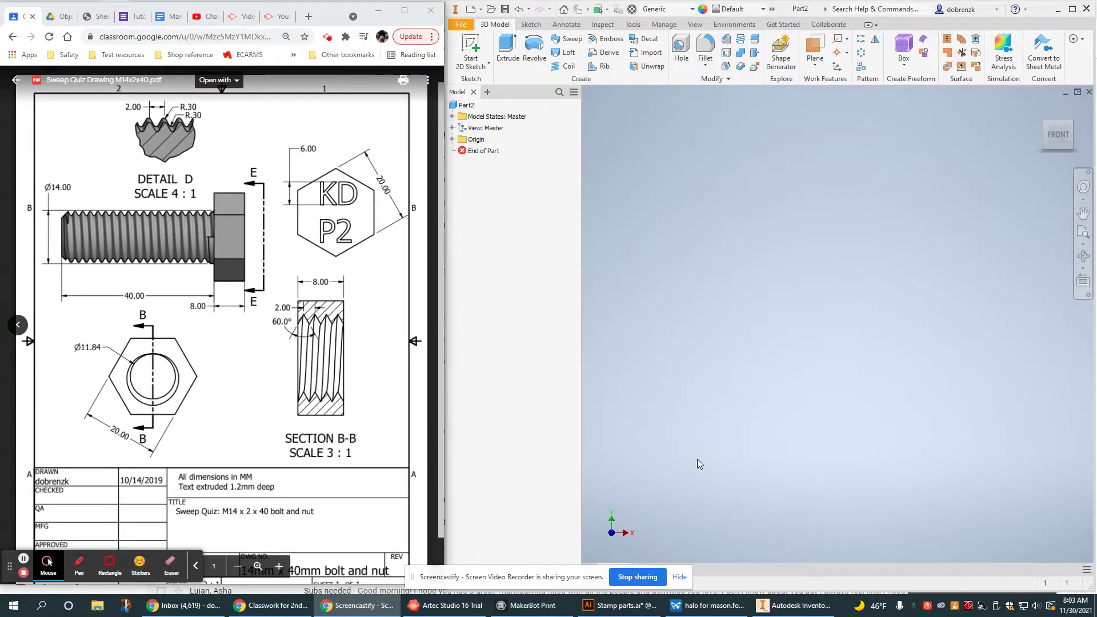
# Start a 3D sketch and place a helical curve with its axis starting at the origin and running upward
pyautogui.click(50, 177)
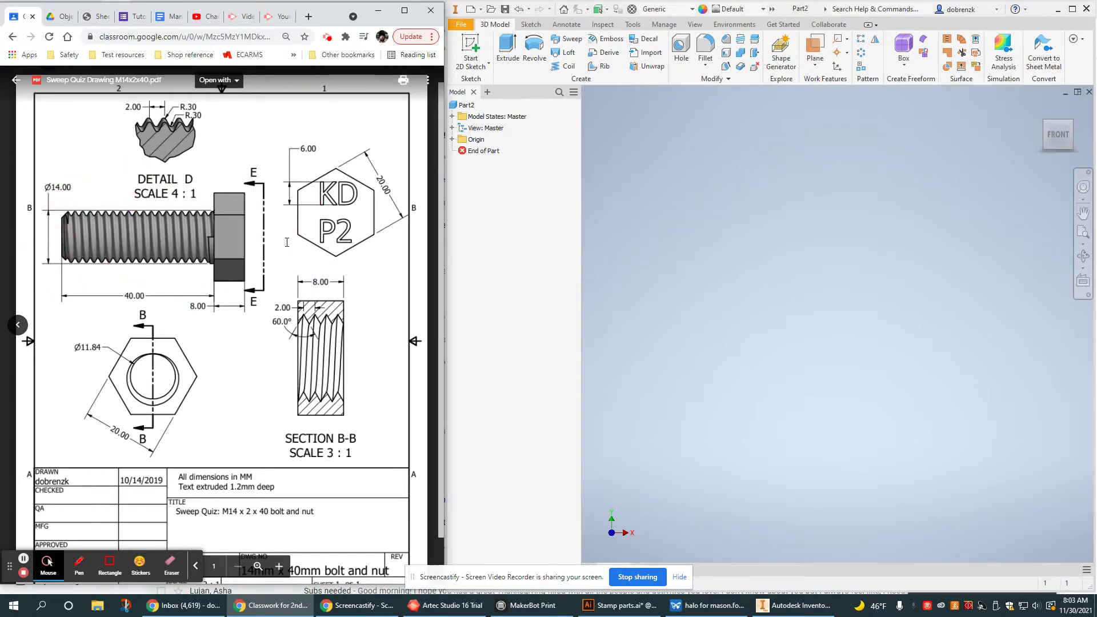
pyautogui.click(487, 64)
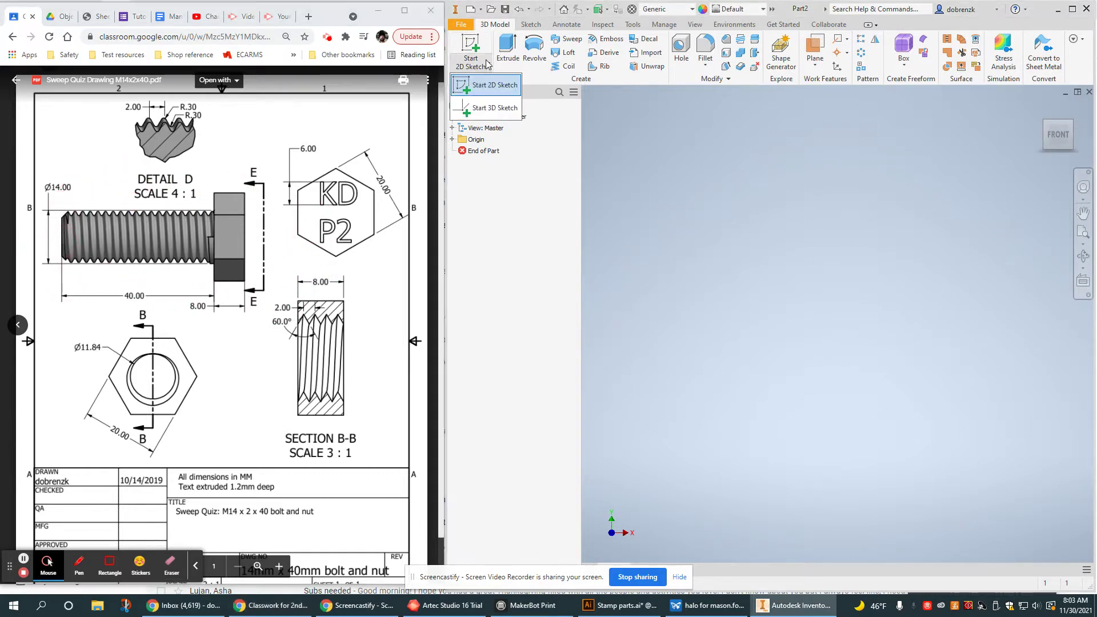
pyautogui.click(492, 107)
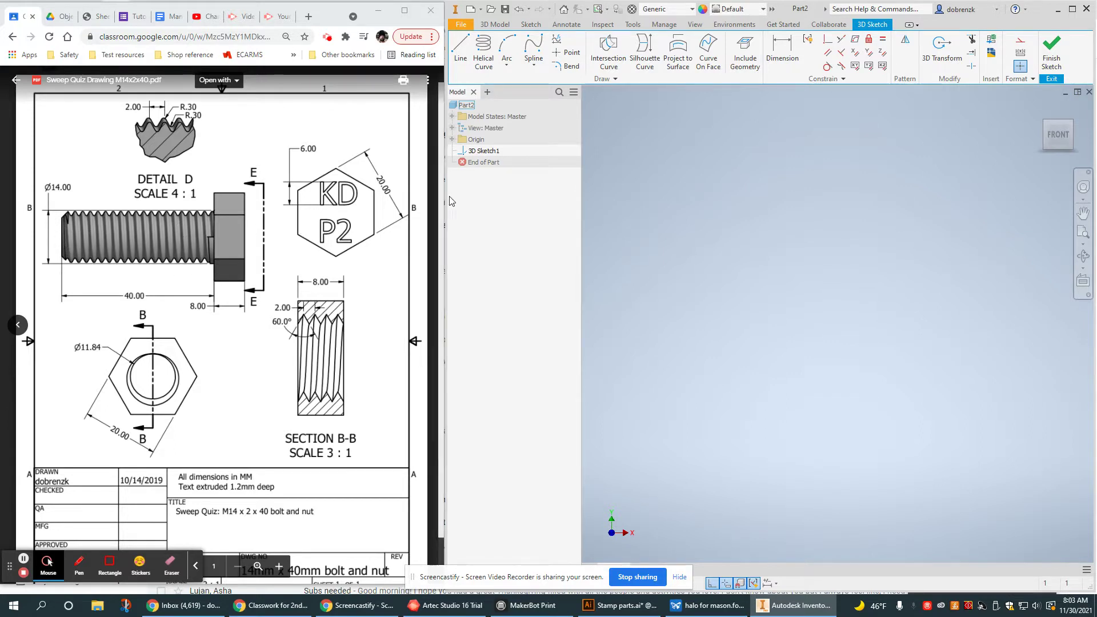
pyautogui.click(487, 50)
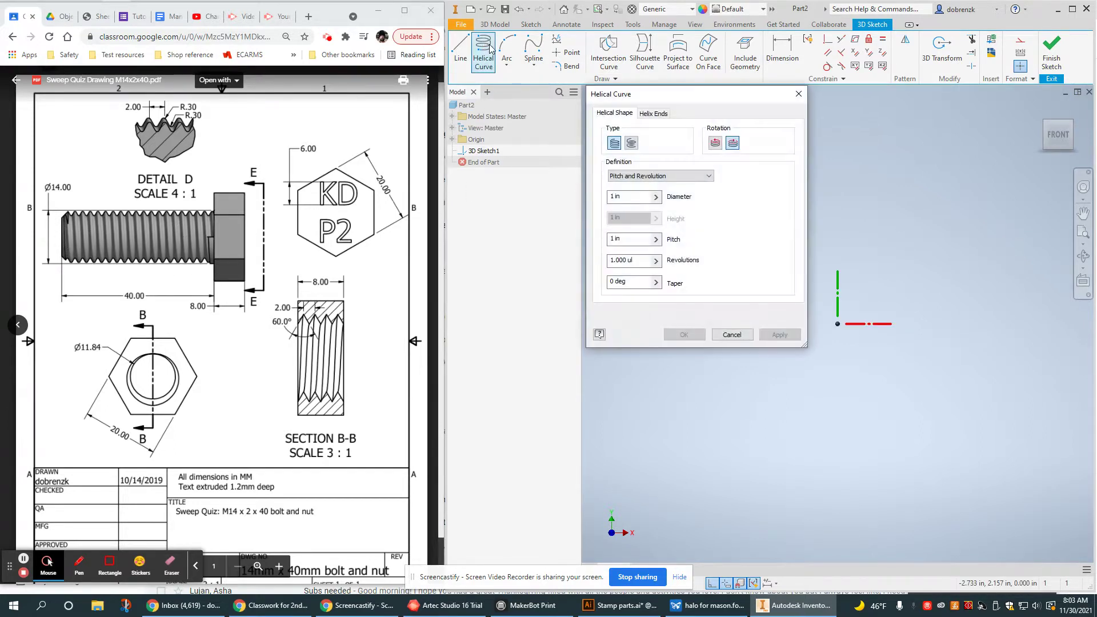
pyautogui.click(838, 324)
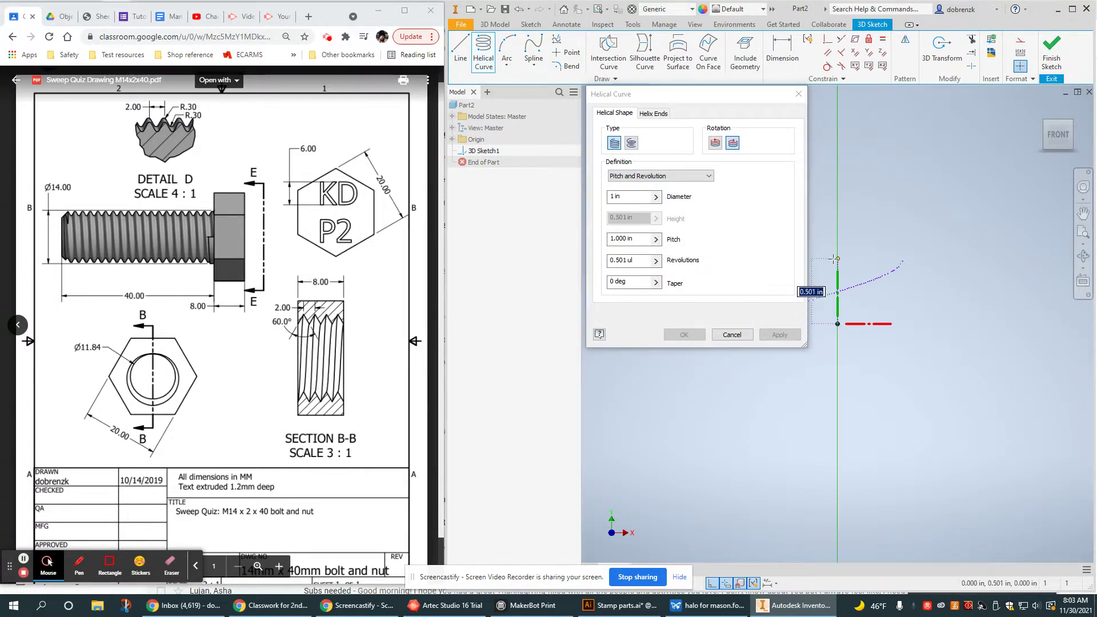
pyautogui.moveTo(850, 280); pyautogui.dragTo(922, 293, button='middle')
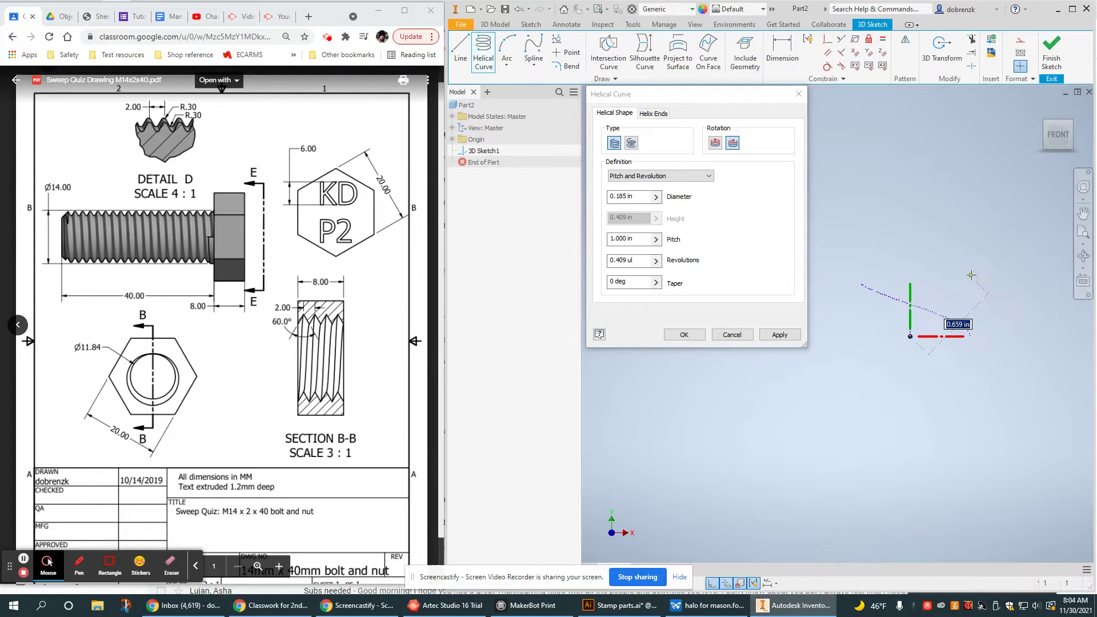
pyautogui.click(942, 278)
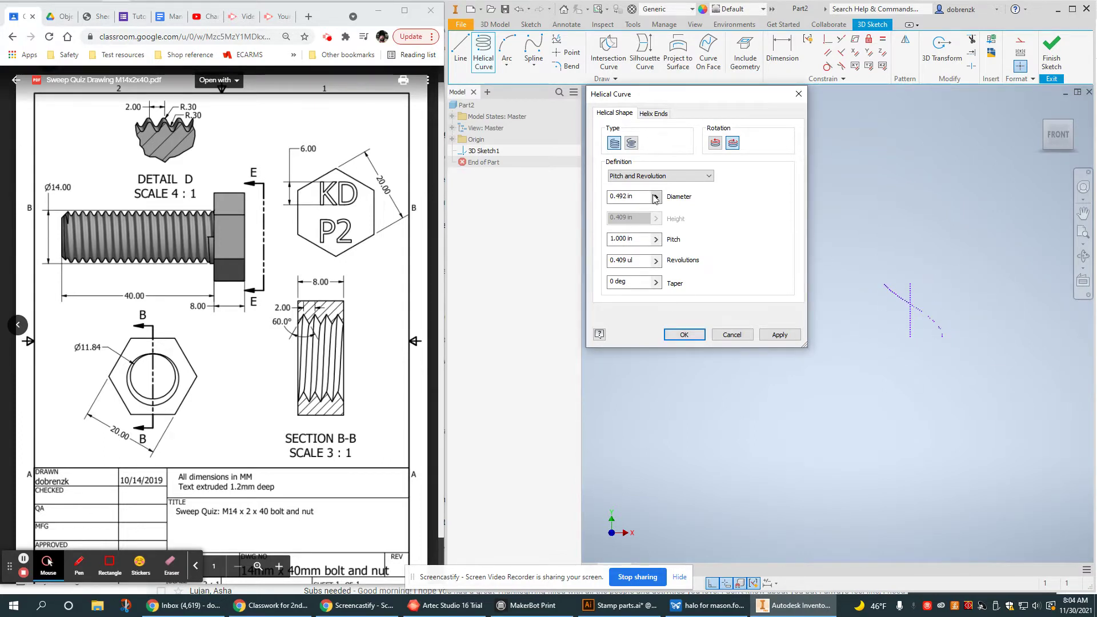
# Define the helix by Pitch and Height with diameter 14, height 40 and pitch 2, and create it
pyautogui.click(663, 177)
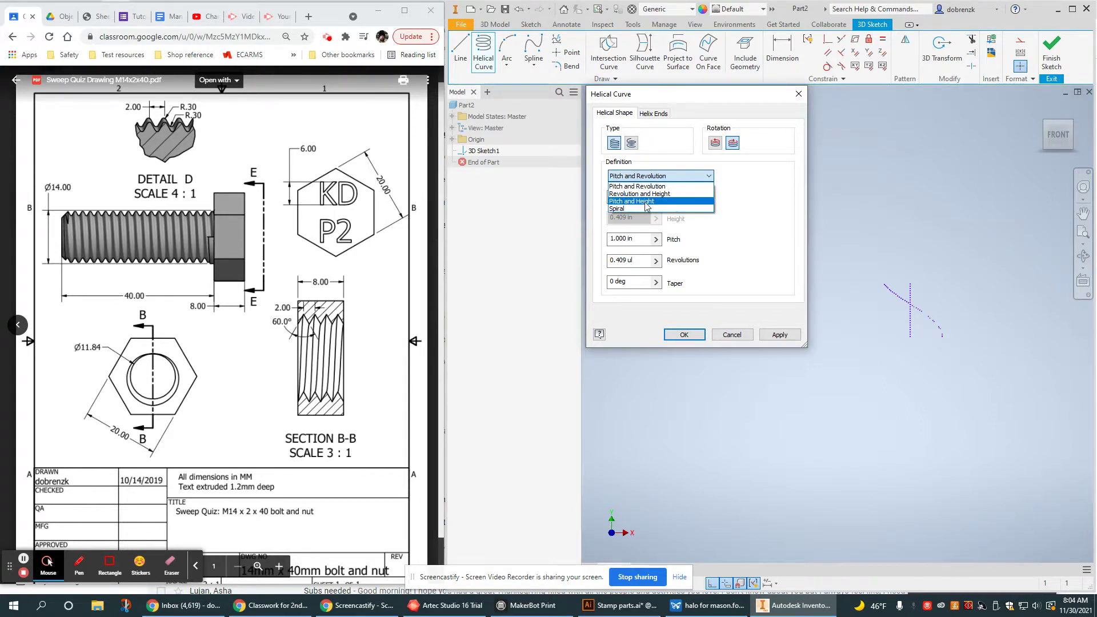
pyautogui.click(177, 256)
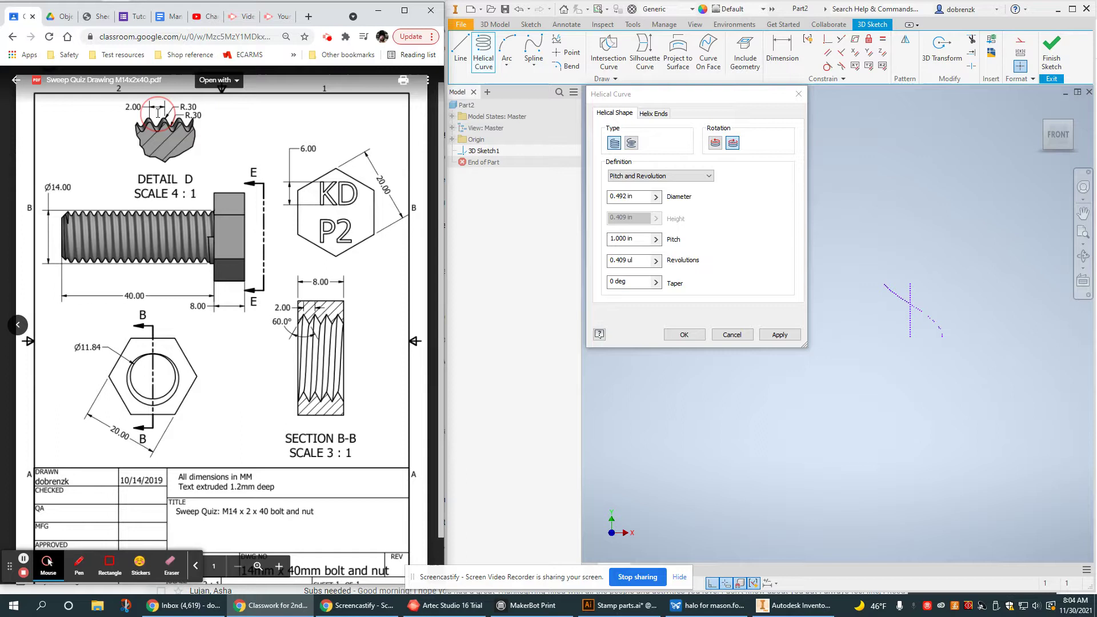
pyautogui.click(733, 145)
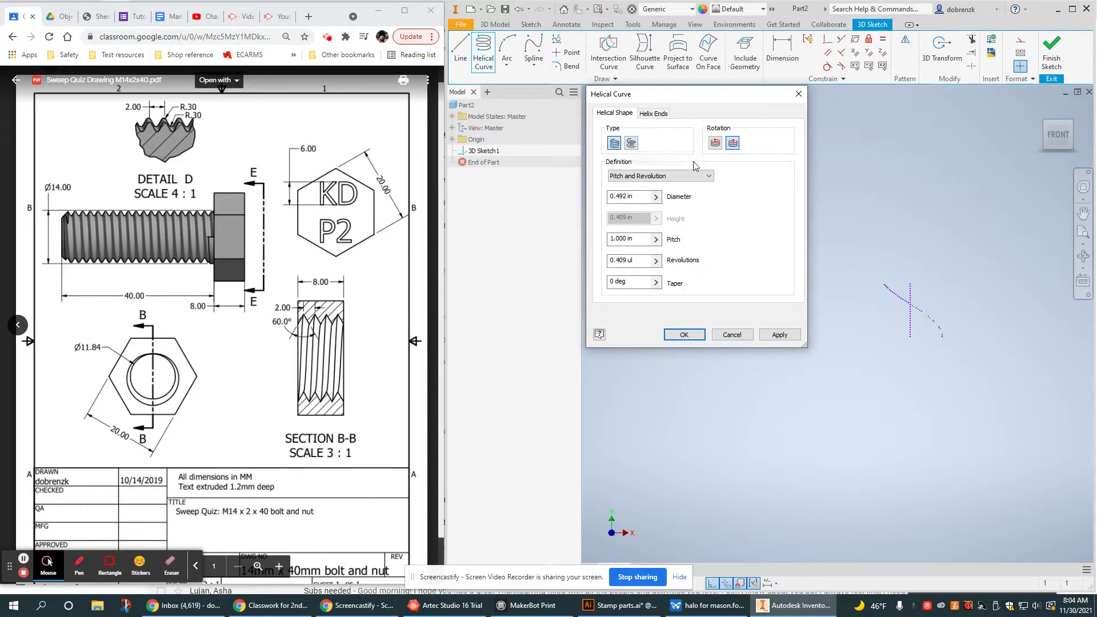
pyautogui.click(703, 176)
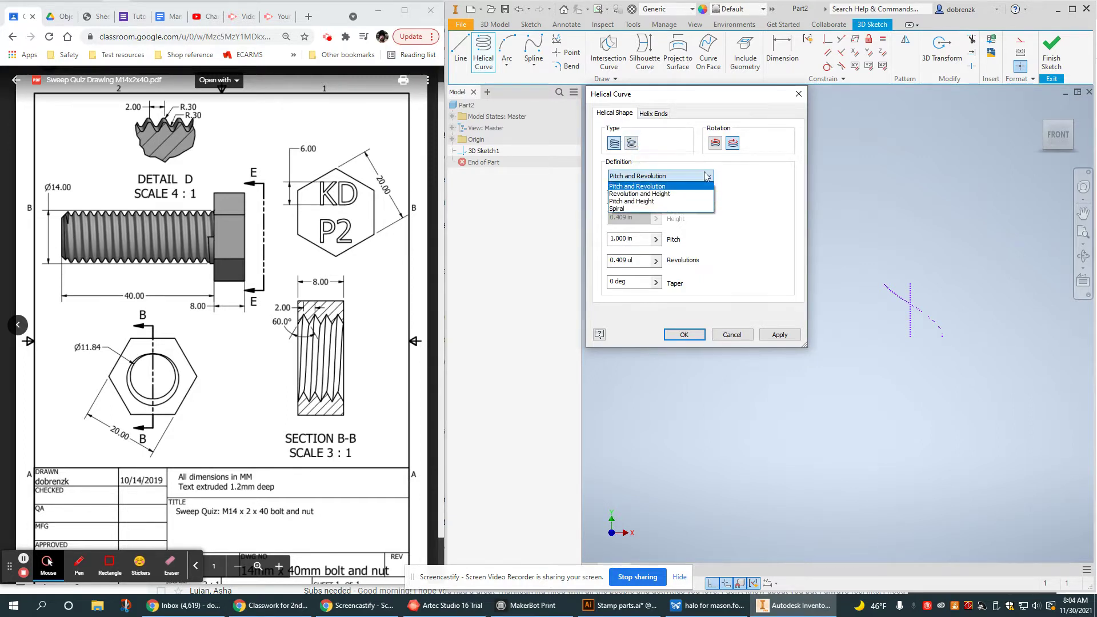
pyautogui.click(630, 202)
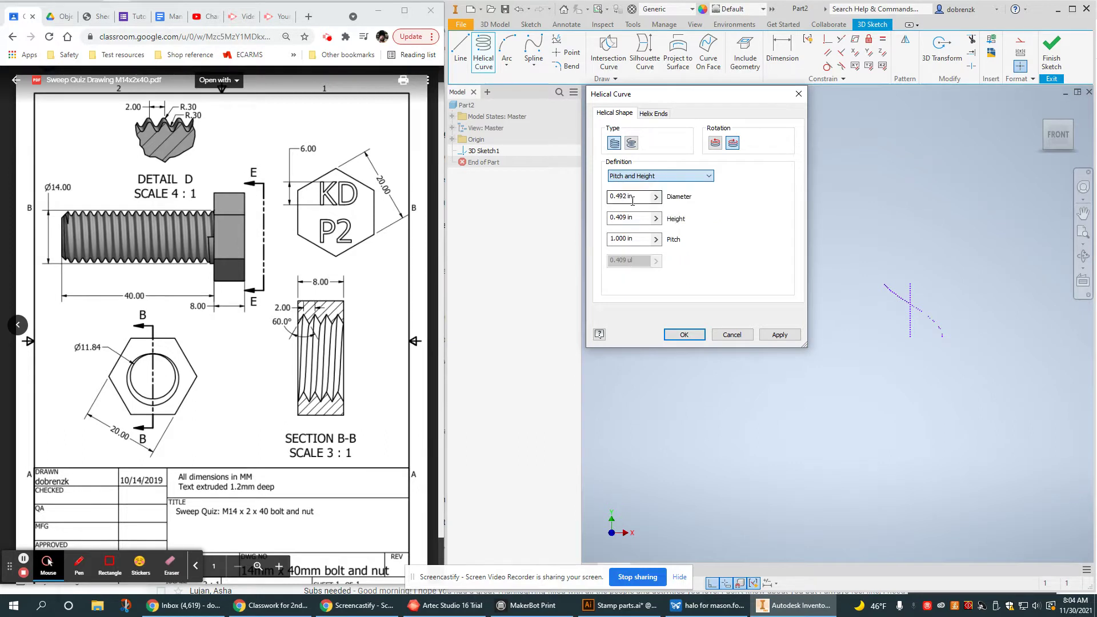
pyautogui.write('14')
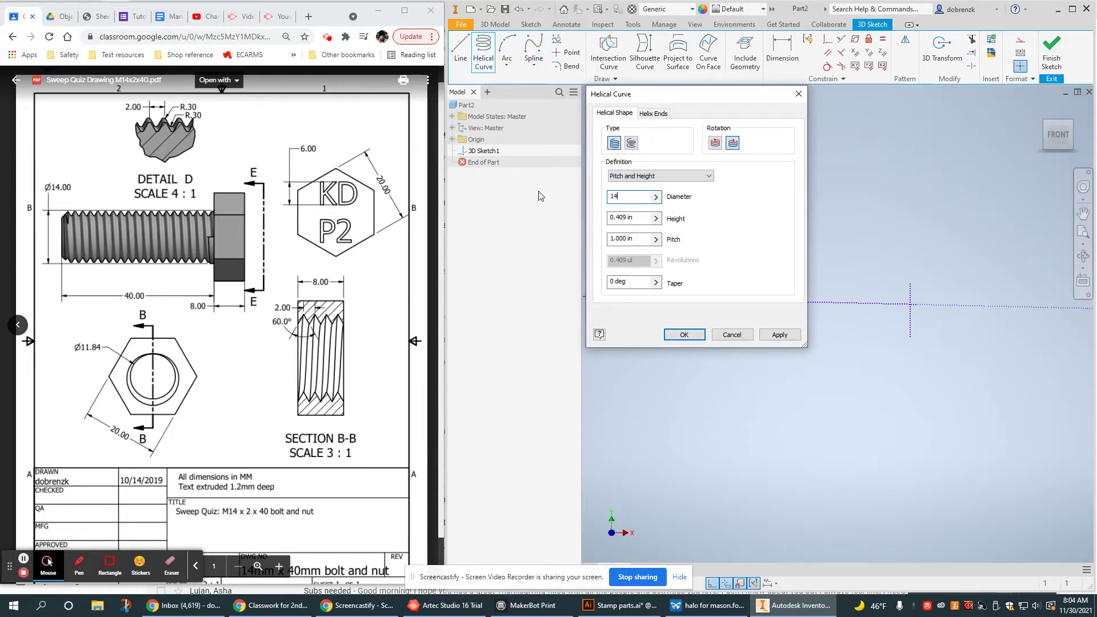
pyautogui.write('40')
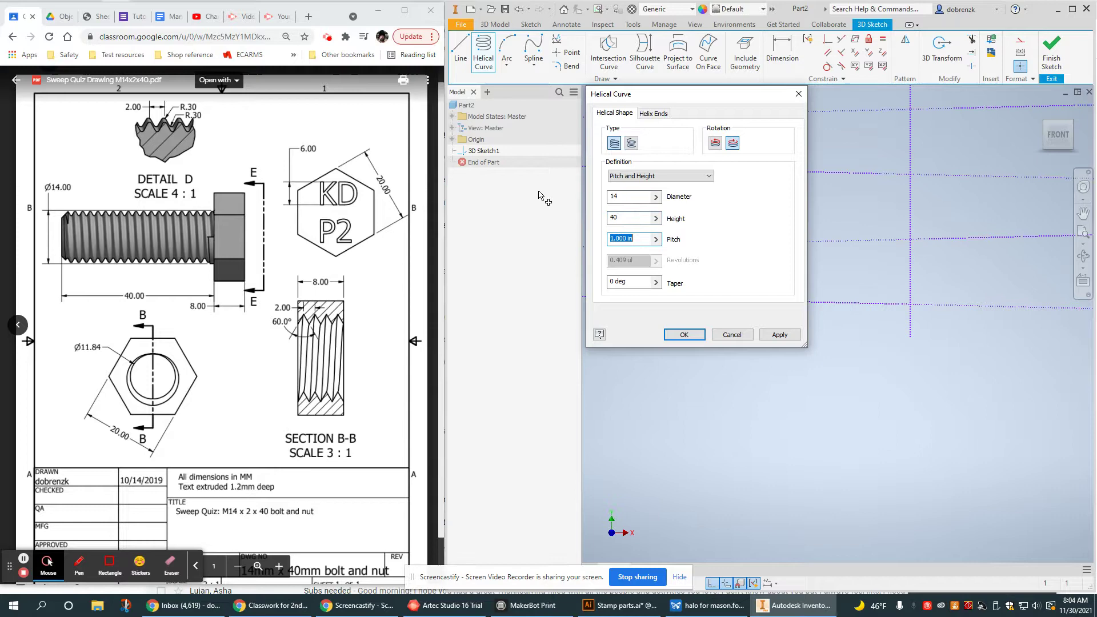
pyautogui.write('2')
pyautogui.press('Tab')
pyautogui.click(684, 335)
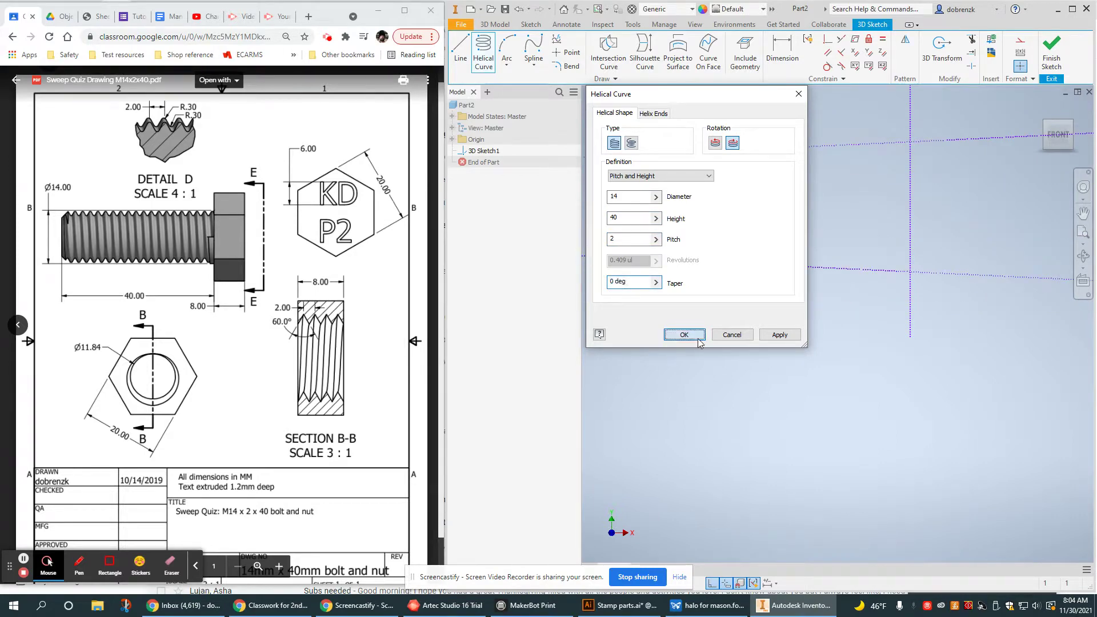
# Try to make the lower end of the helix axis coincident with the origin's center point
pyautogui.scroll(5, 1013, 293)
pyautogui.scroll(6, 1013, 291)
pyautogui.moveTo(1013, 291); pyautogui.dragTo(877, 212, button='middle')
pyautogui.scroll(-4, 877, 421)
pyautogui.scroll(3, 889, 406)
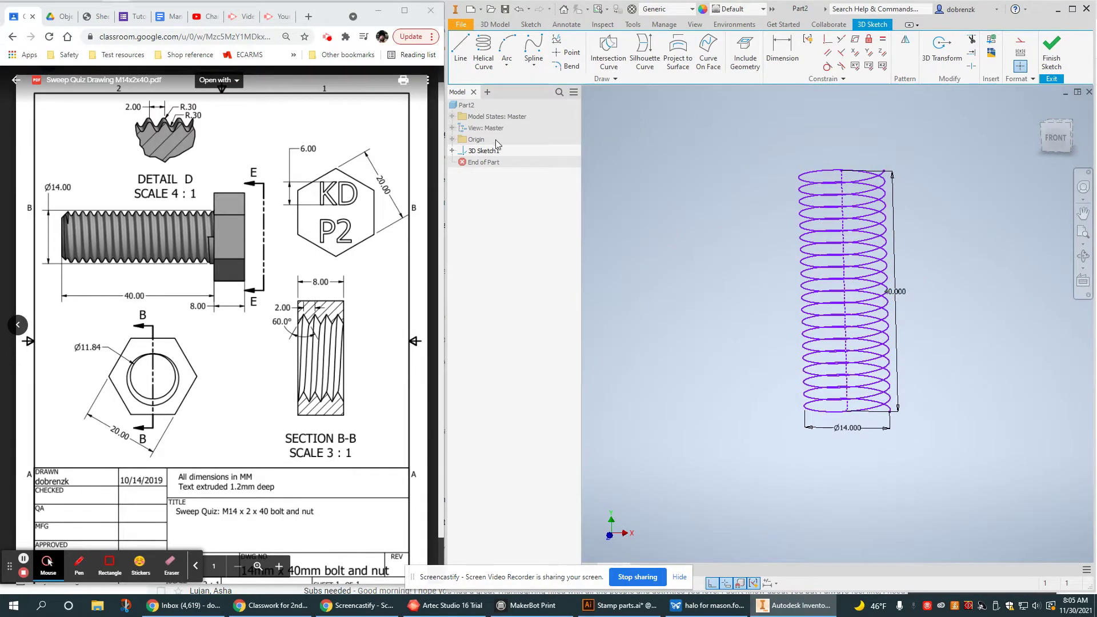
pyautogui.click(452, 140)
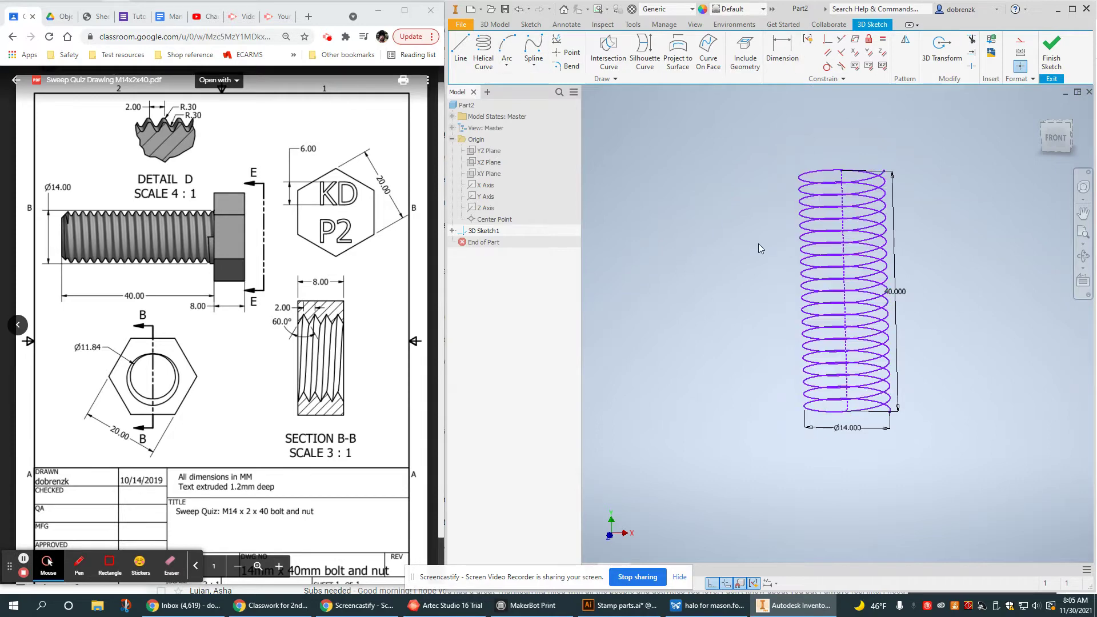
pyautogui.keyDown('shift'); pyautogui.moveTo(762, 250); pyautogui.dragTo(735, 238, button='middle'); pyautogui.keyUp('shift')
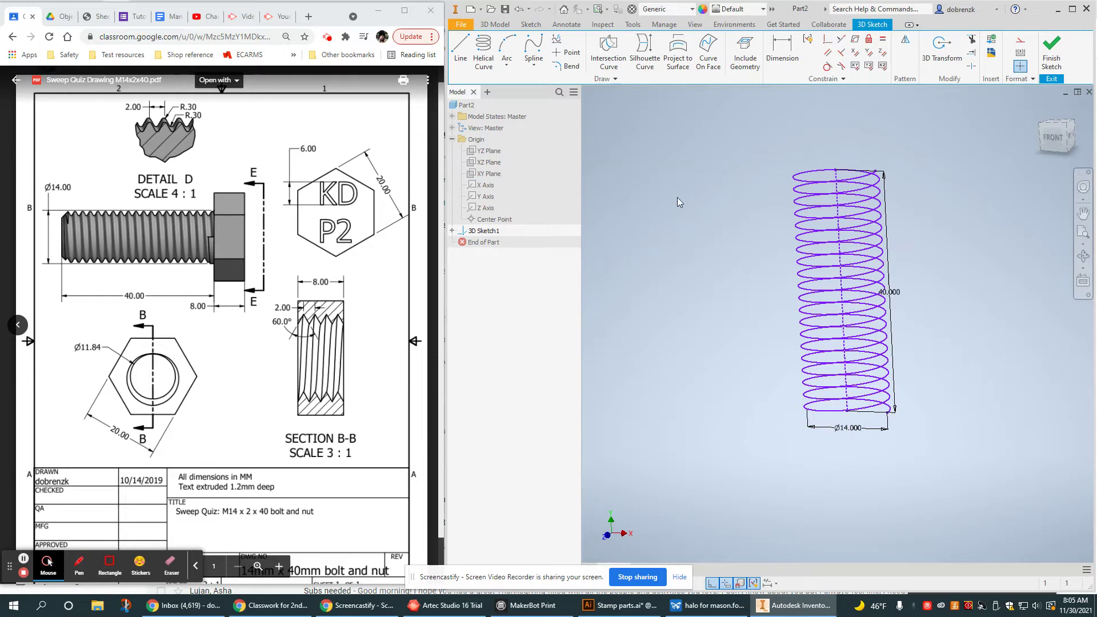
pyautogui.moveTo(754, 311); pyautogui.dragTo(725, 272, button='middle')
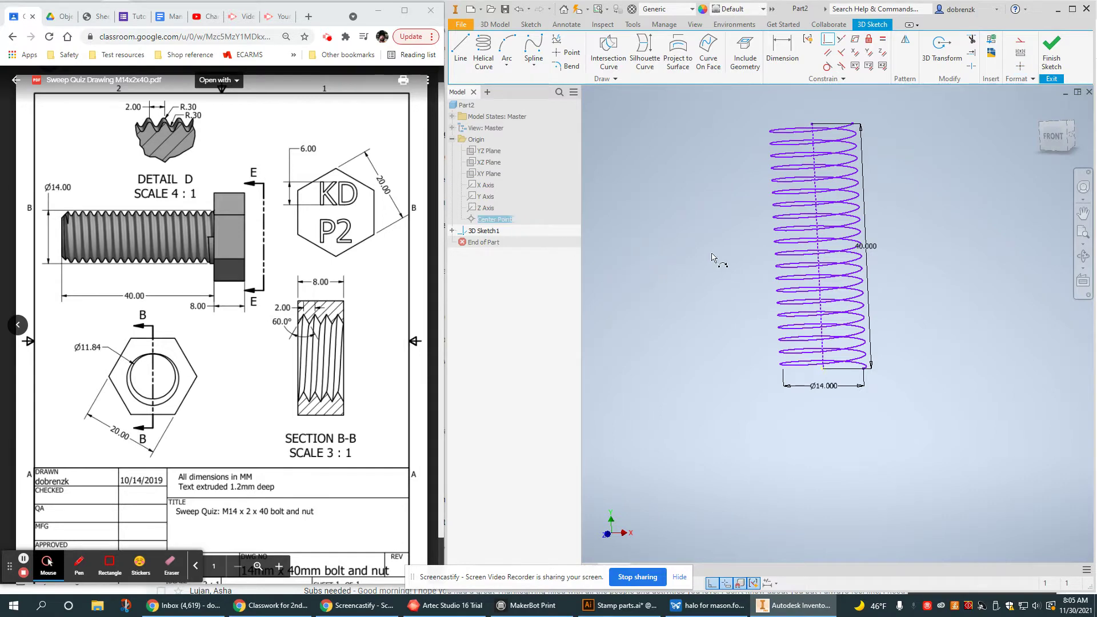
pyautogui.click(825, 368)
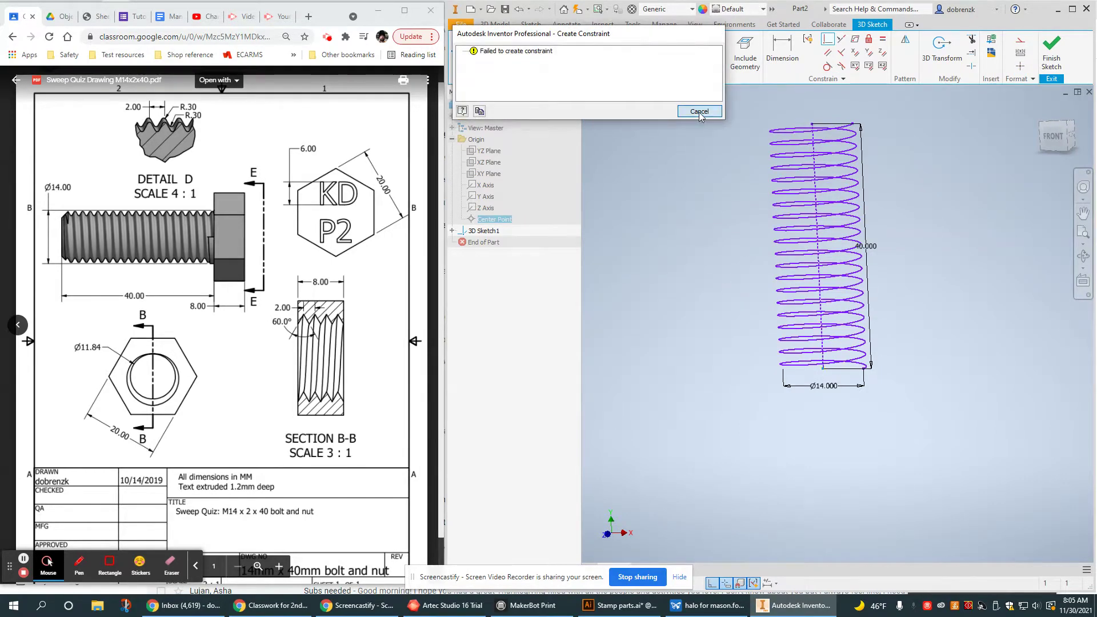
pyautogui.click(699, 112)
pyautogui.rightClick(737, 157)
pyautogui.click(777, 155)
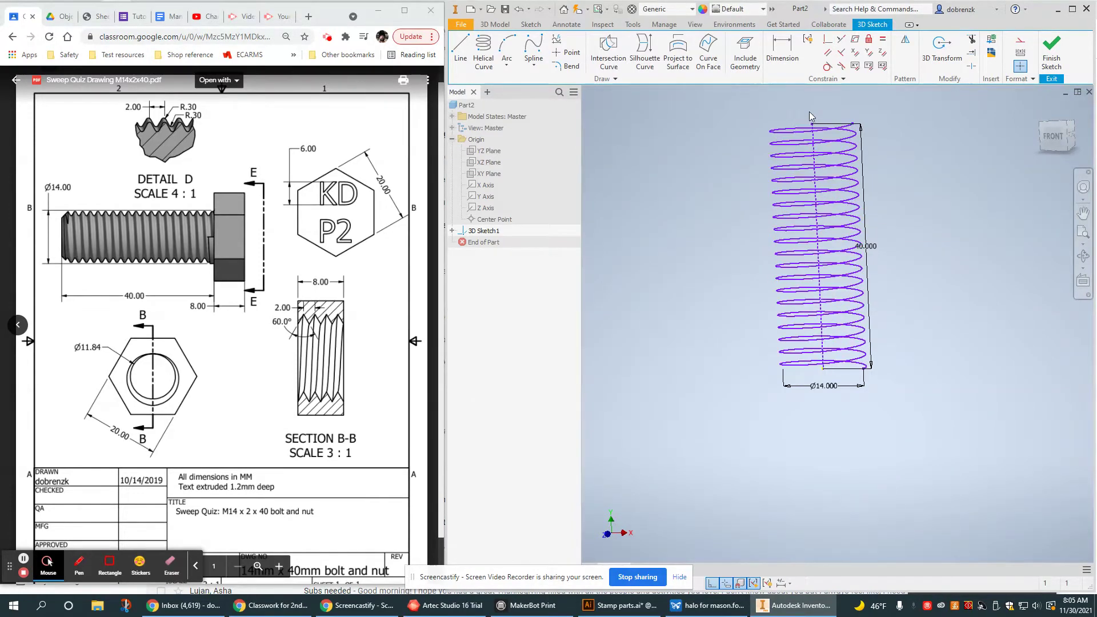
# Apply a collinear constraint between the helix axis line and the origin Y axis
pyautogui.click(485, 199)
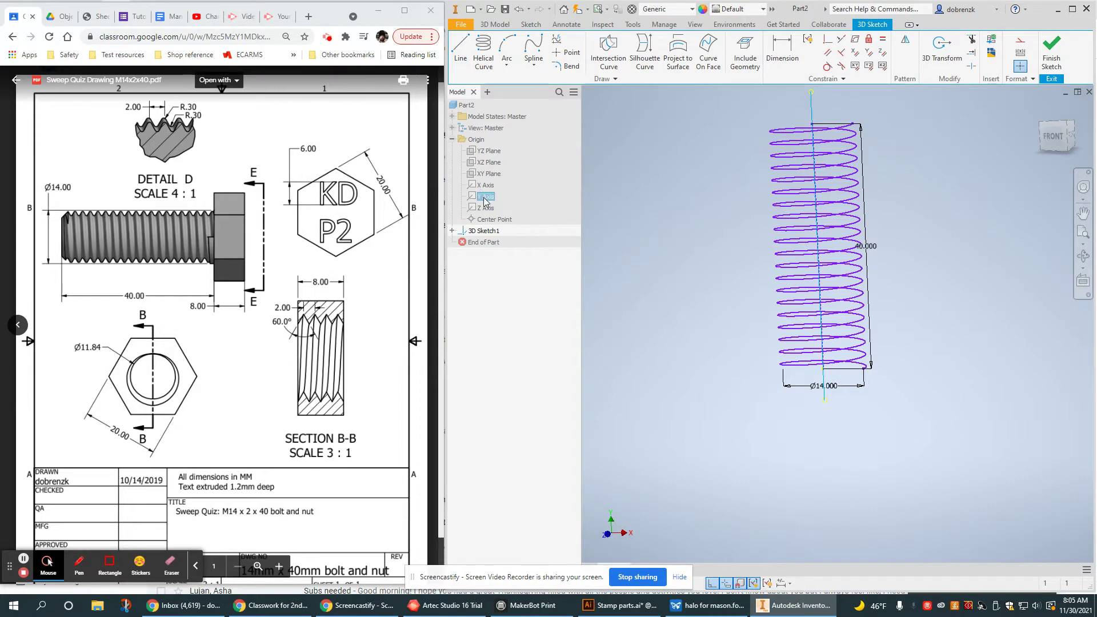
pyautogui.click(842, 40)
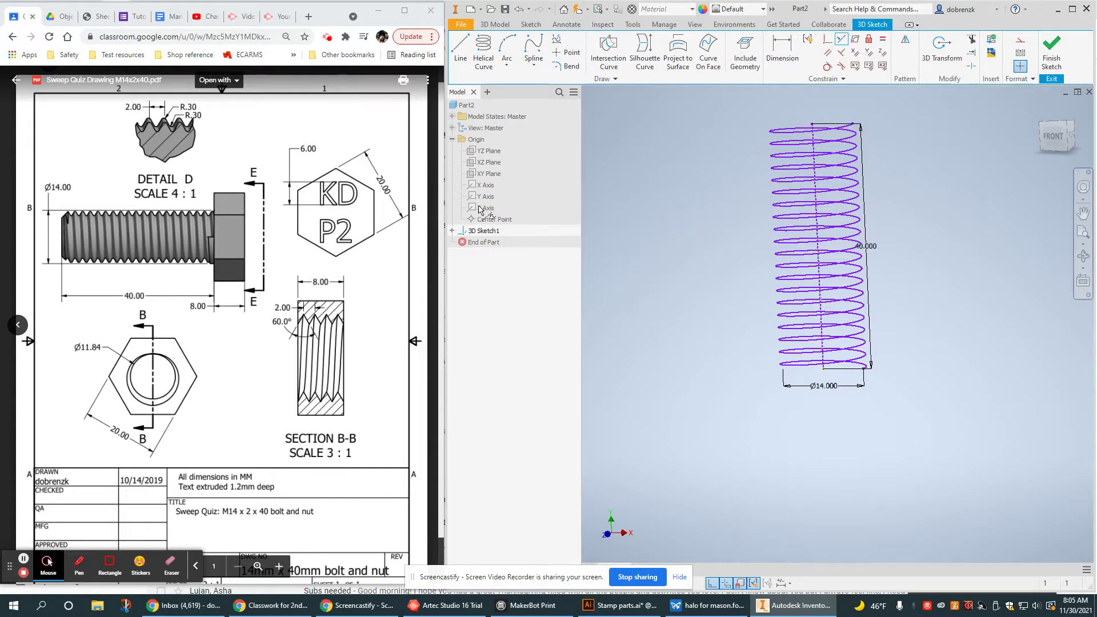
pyautogui.click(814, 139)
pyautogui.click(484, 197)
pyautogui.rightClick(674, 187)
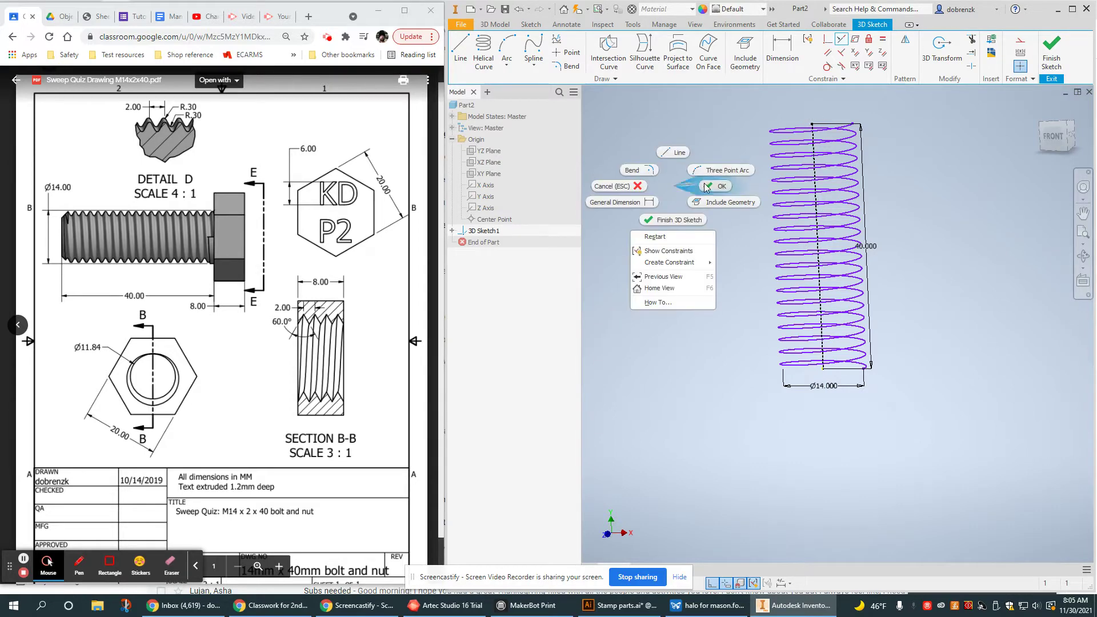
pyautogui.click(710, 186)
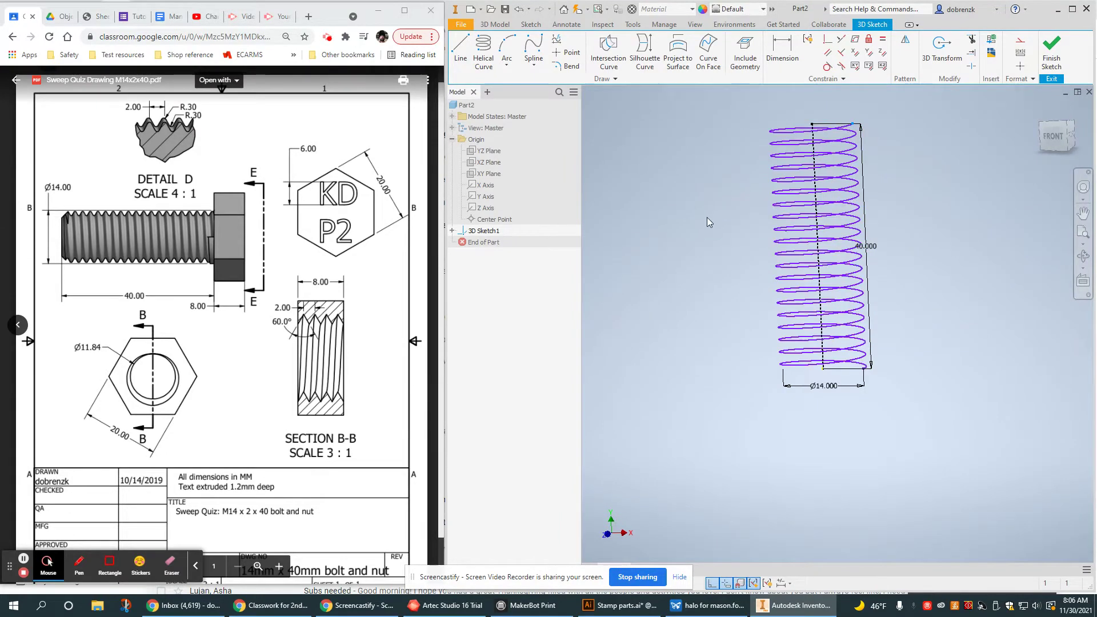
# Make the helix's endpoint coincident with the XY plane and finish the 3D sketch
pyautogui.click(757, 187)
pyautogui.click(829, 39)
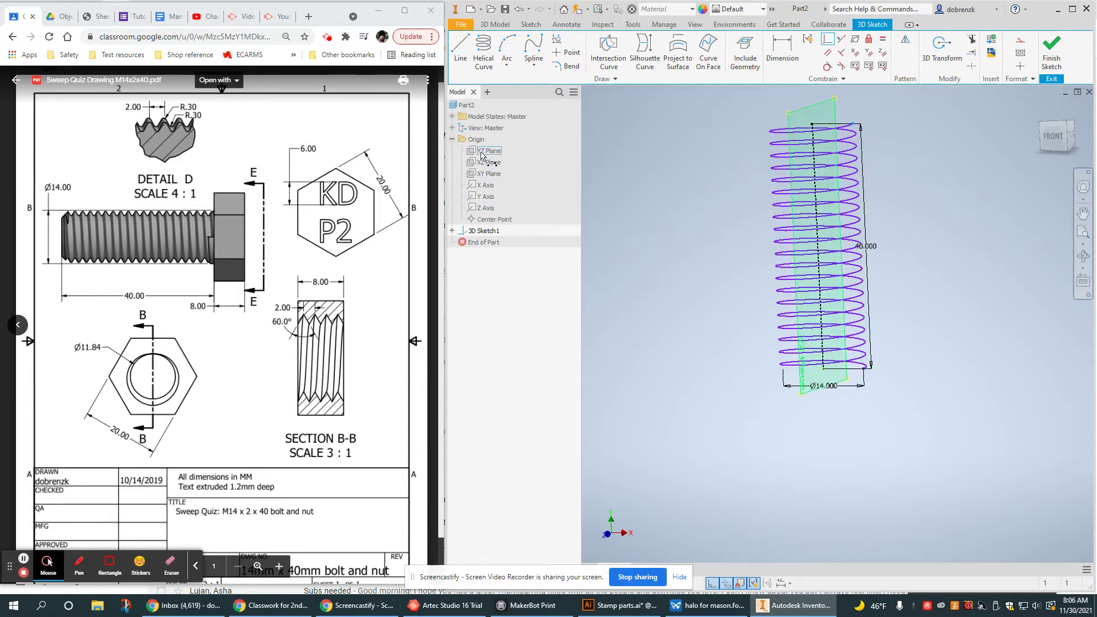
pyautogui.click(479, 173)
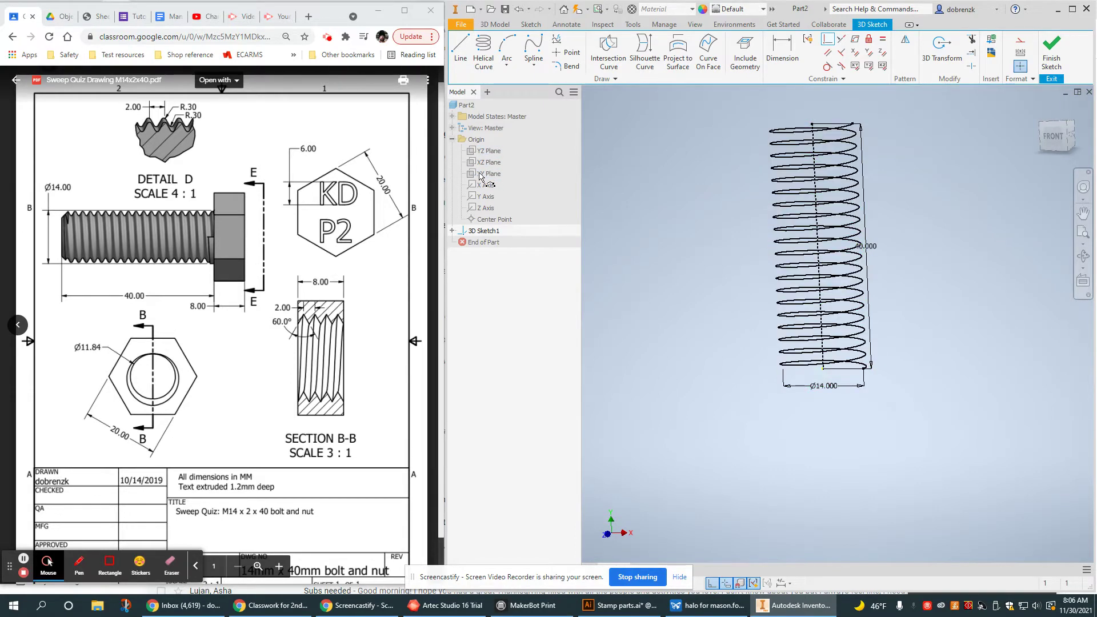
pyautogui.click(1054, 49)
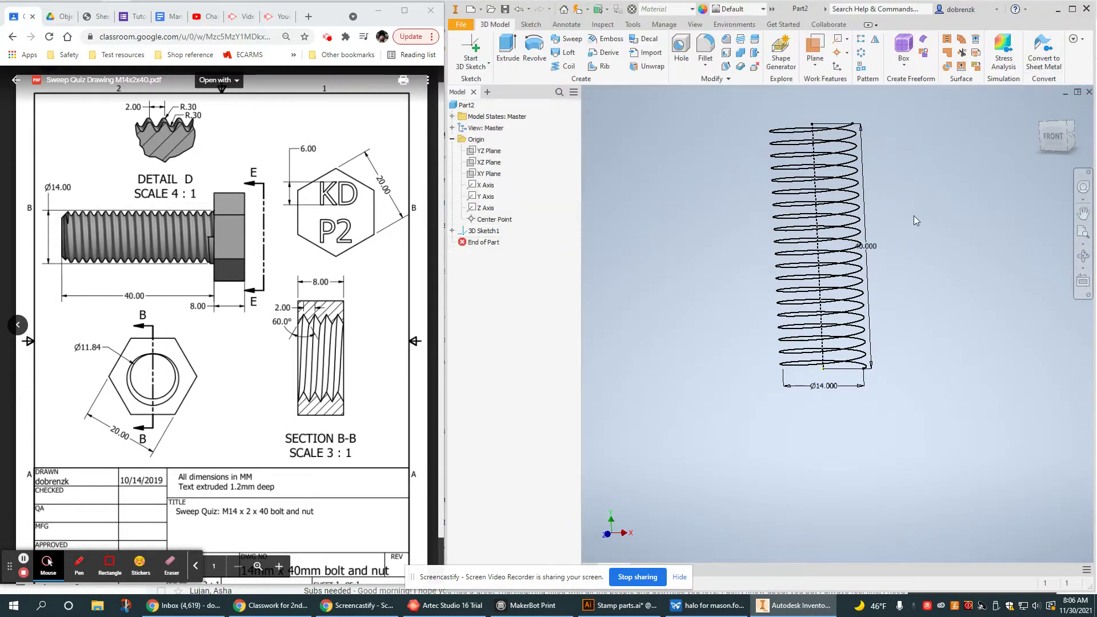
# Start a 2D sketch on the XZ plane and draw a circle about 23 in diameter centered near the origin
pyautogui.keyDown('shift'); pyautogui.moveTo(863, 260); pyautogui.dragTo(887, 268, button='middle'); pyautogui.keyUp('shift')
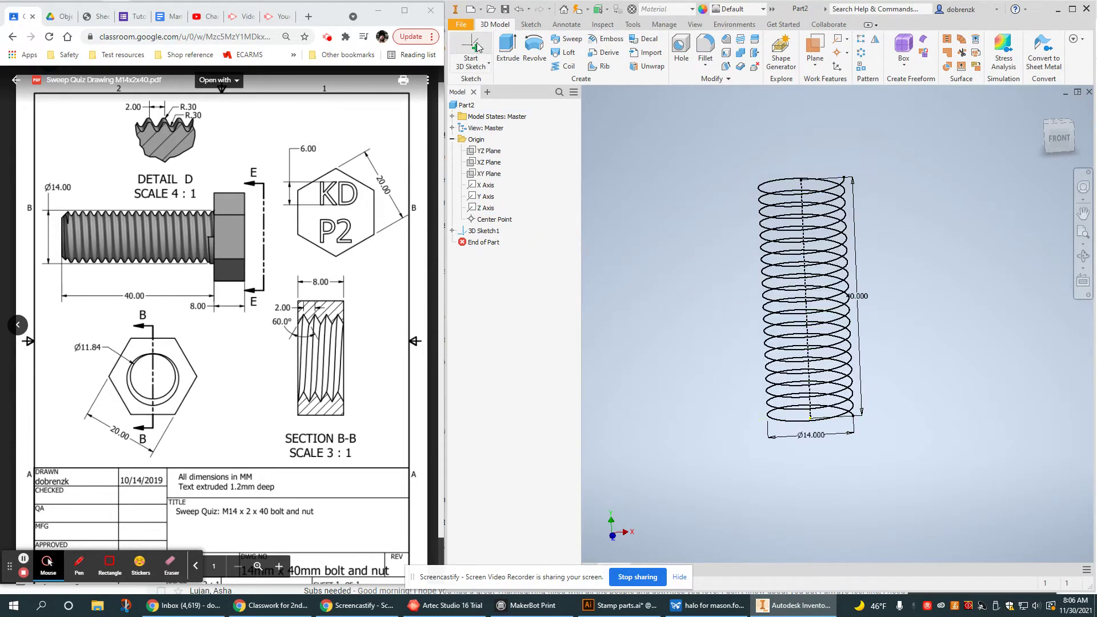
pyautogui.click(480, 63)
pyautogui.click(484, 83)
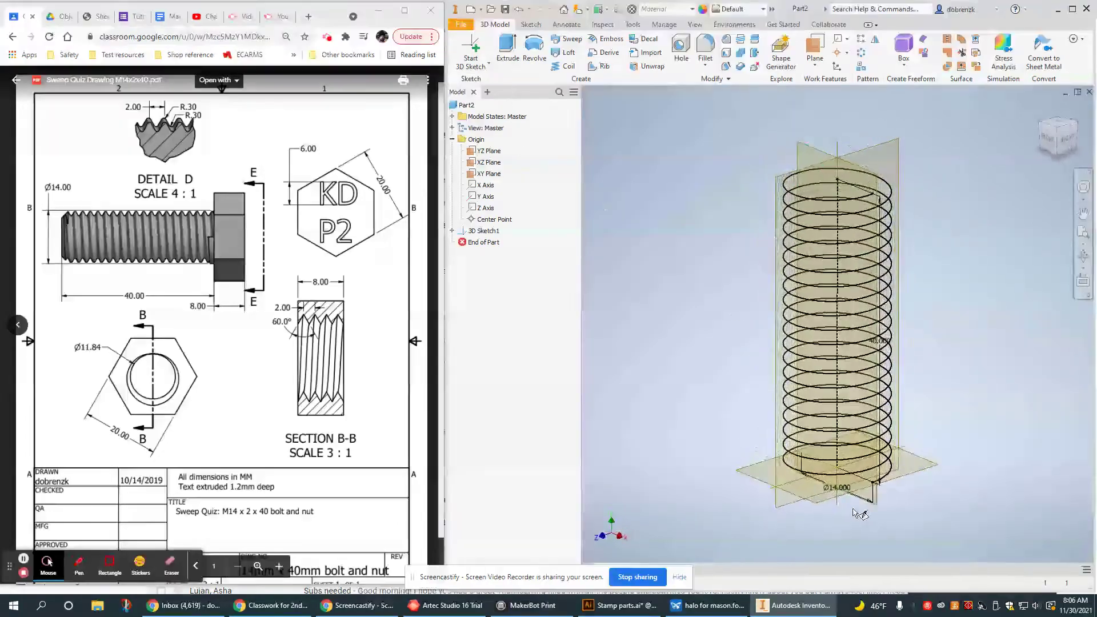
pyautogui.moveTo(866, 489)
pyautogui.keyDown('shift'); pyautogui.mouseDown(button='middle')
pyautogui.moveTo(864, 449)
pyautogui.moveTo(860, 502)
pyautogui.mouseUp(button='middle'); pyautogui.keyUp('shift')
pyautogui.click(849, 462)
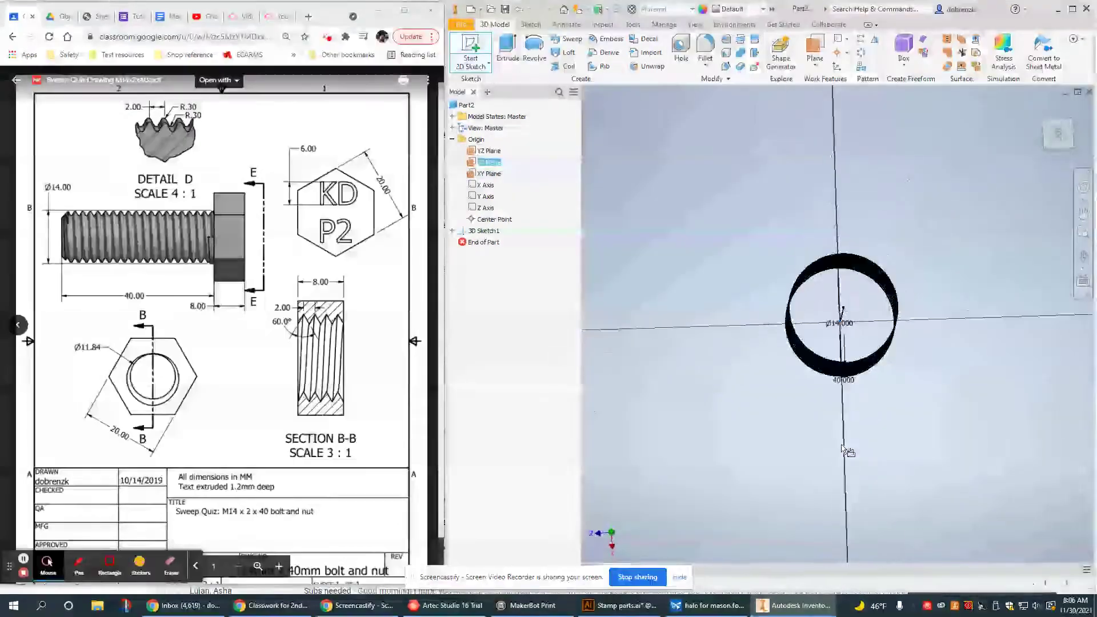
pyautogui.press('c')
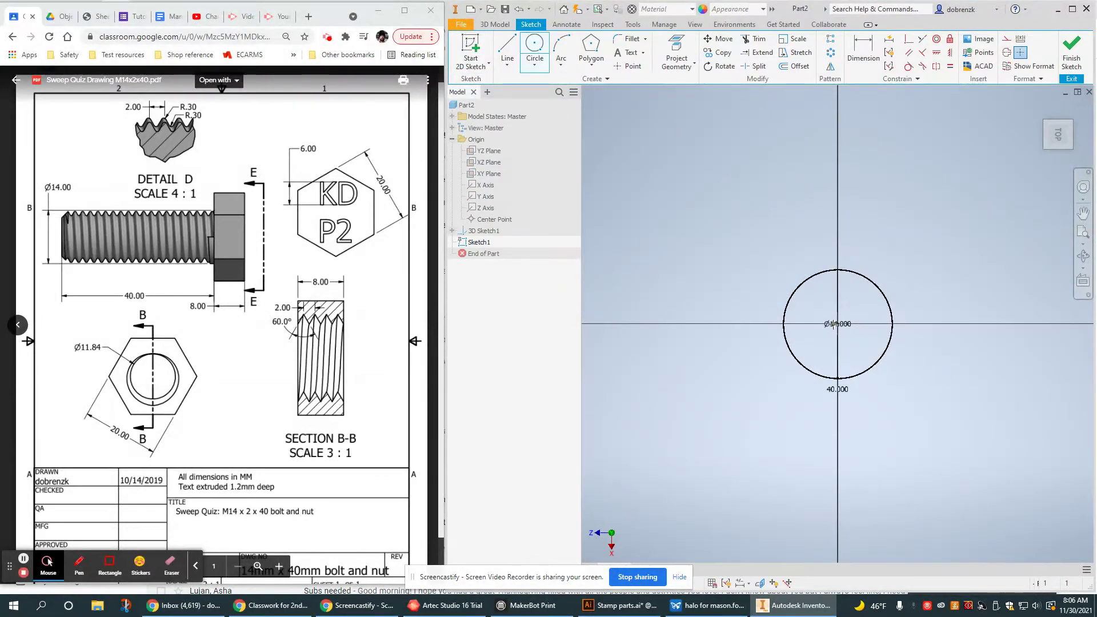
pyautogui.click(837, 324)
pyautogui.click(892, 258)
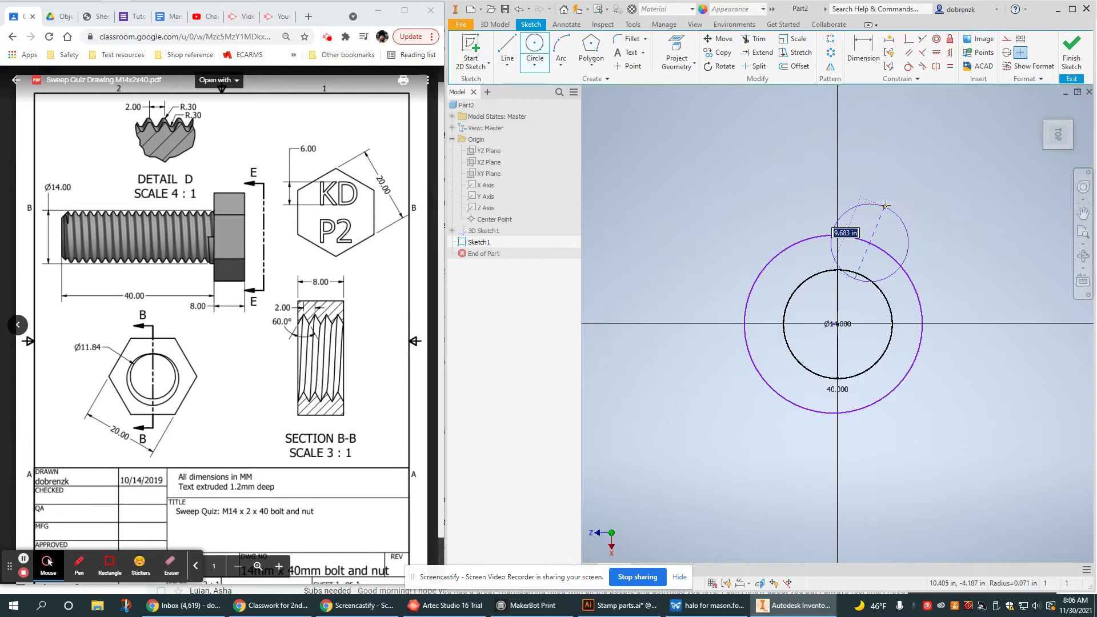
pyautogui.press('Escape')
# Dimension the newly drawn circle's diameter as 14
pyautogui.click(864, 57)
pyautogui.click(890, 245)
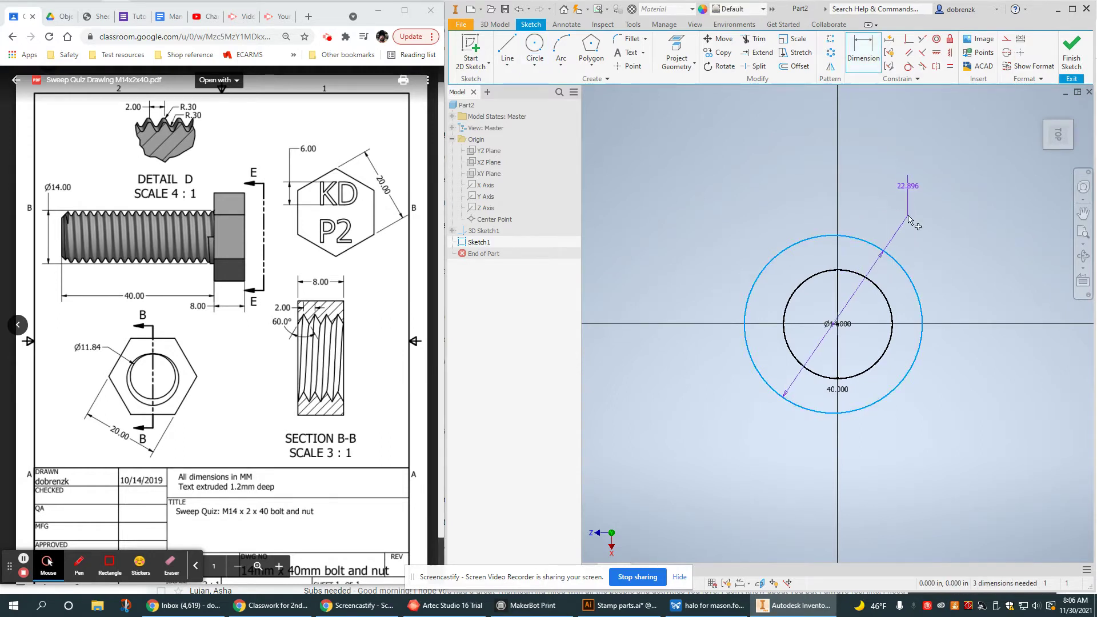
pyautogui.click(908, 186)
pyautogui.write('14')
pyautogui.press('Return')
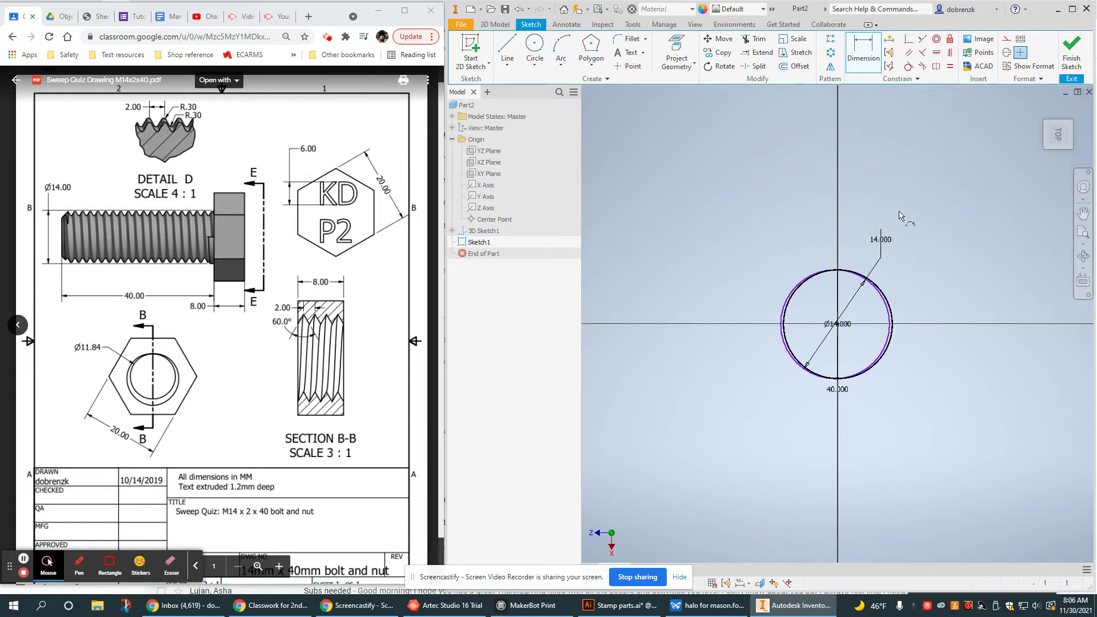
# Make the center of the 14-diameter circle coincident with the sketch origin
pyautogui.click(909, 38)
pyautogui.click(836, 325)
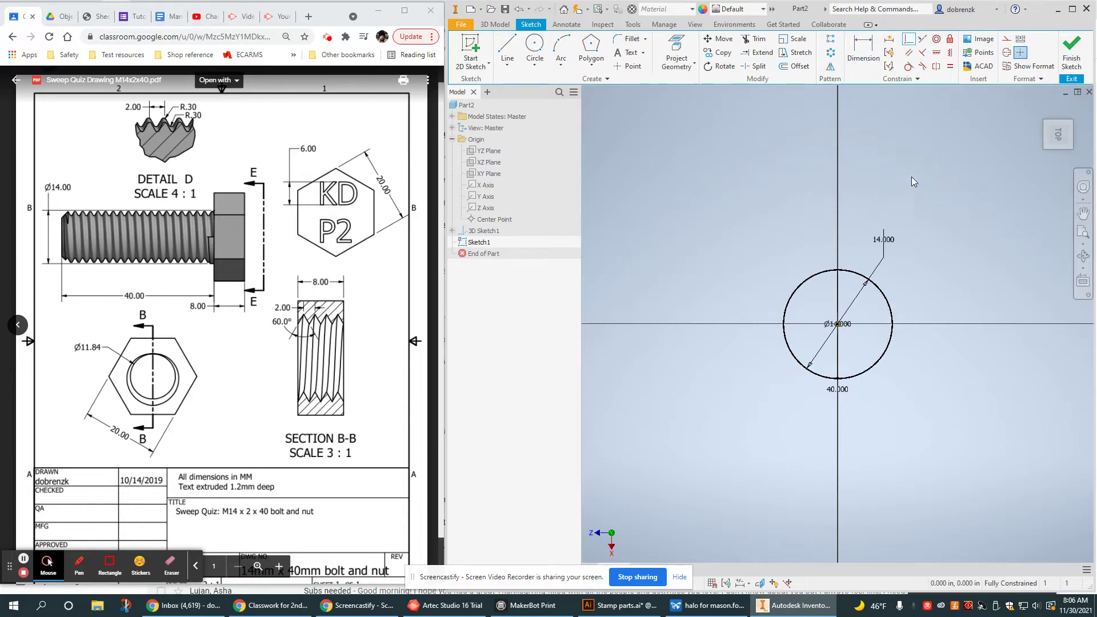
pyautogui.rightClick(913, 177)
pyautogui.click(940, 177)
pyautogui.click(495, 24)
pyautogui.click(508, 48)
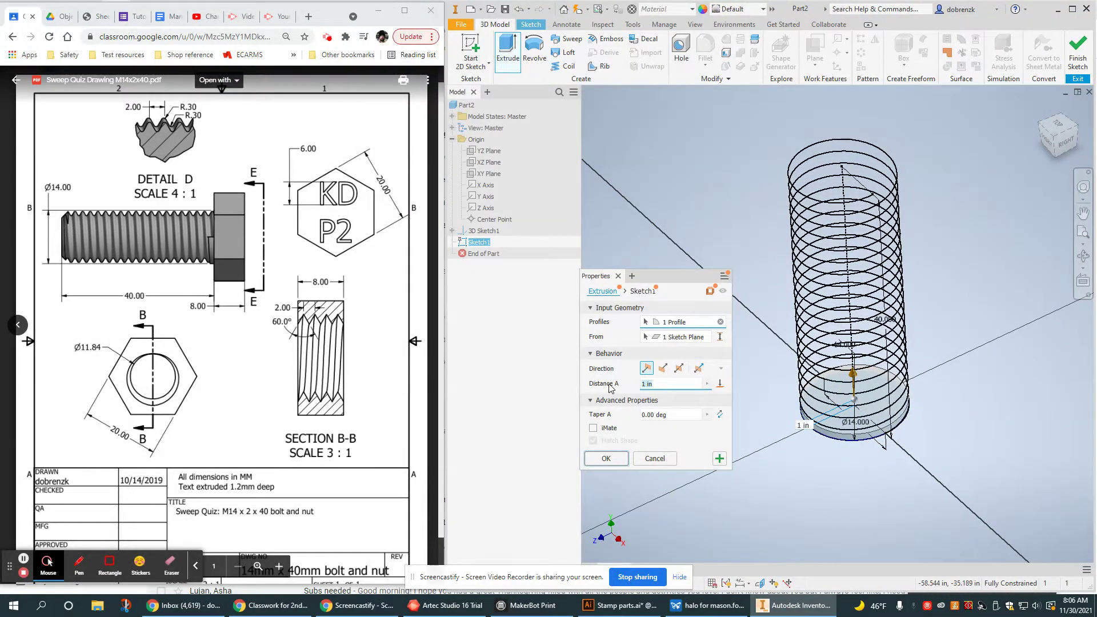
pyautogui.press('Escape')
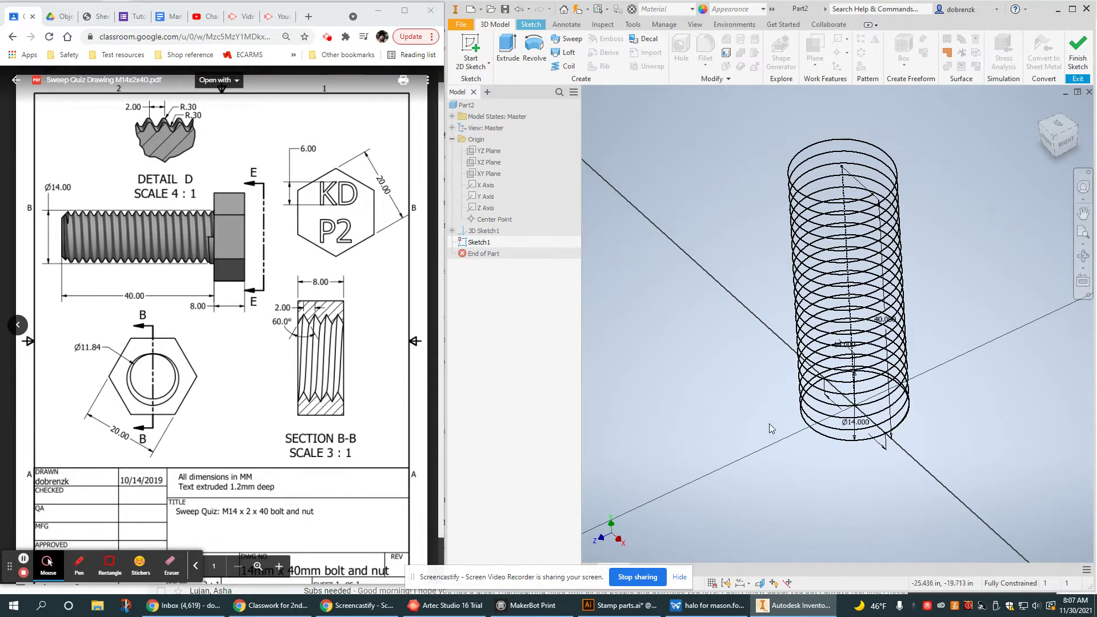
pyautogui.moveTo(854, 465)
pyautogui.keyDown('shift'); pyautogui.mouseDown(button='middle')
pyautogui.moveTo(831, 479)
pyautogui.moveTo(847, 484)
pyautogui.mouseUp(button='middle'); pyautogui.keyUp('shift')
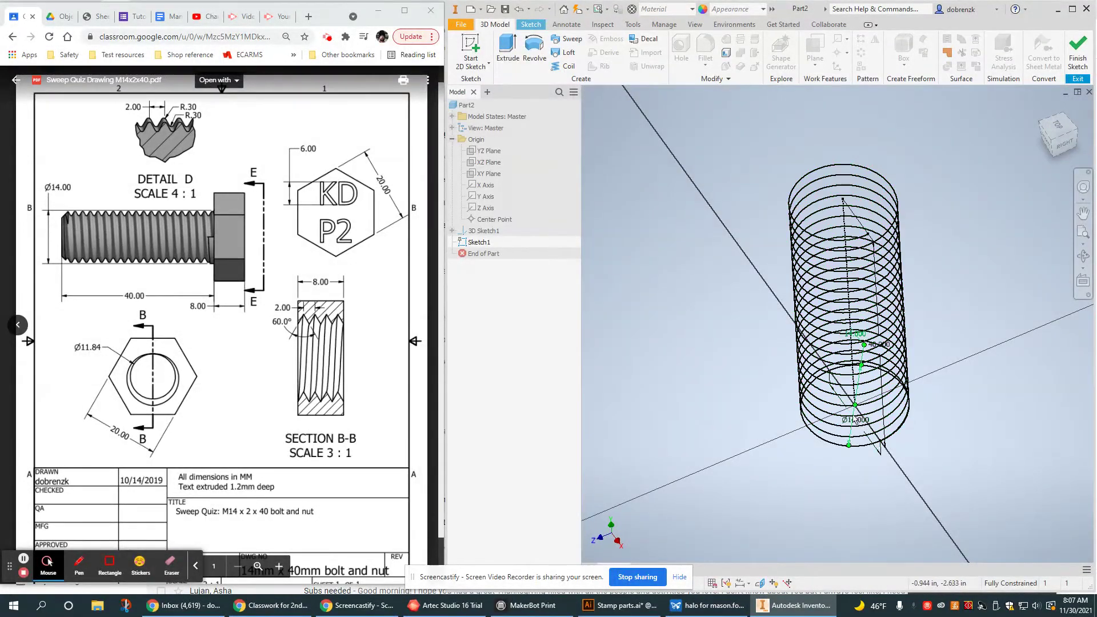
pyautogui.scroll(5, 859, 421)
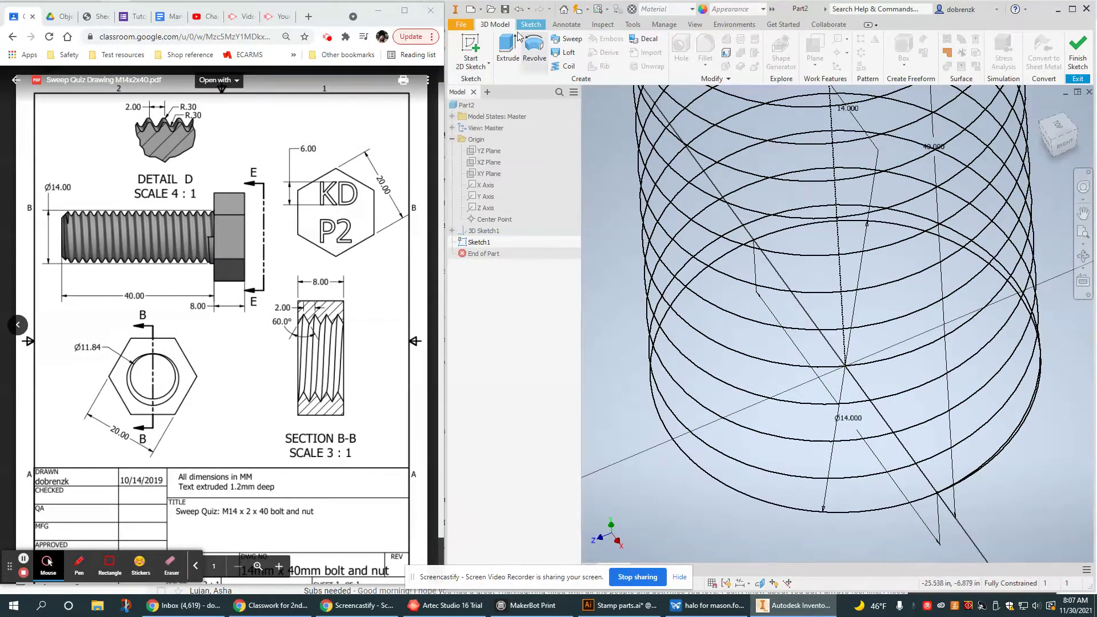
pyautogui.doubleClick(851, 420)
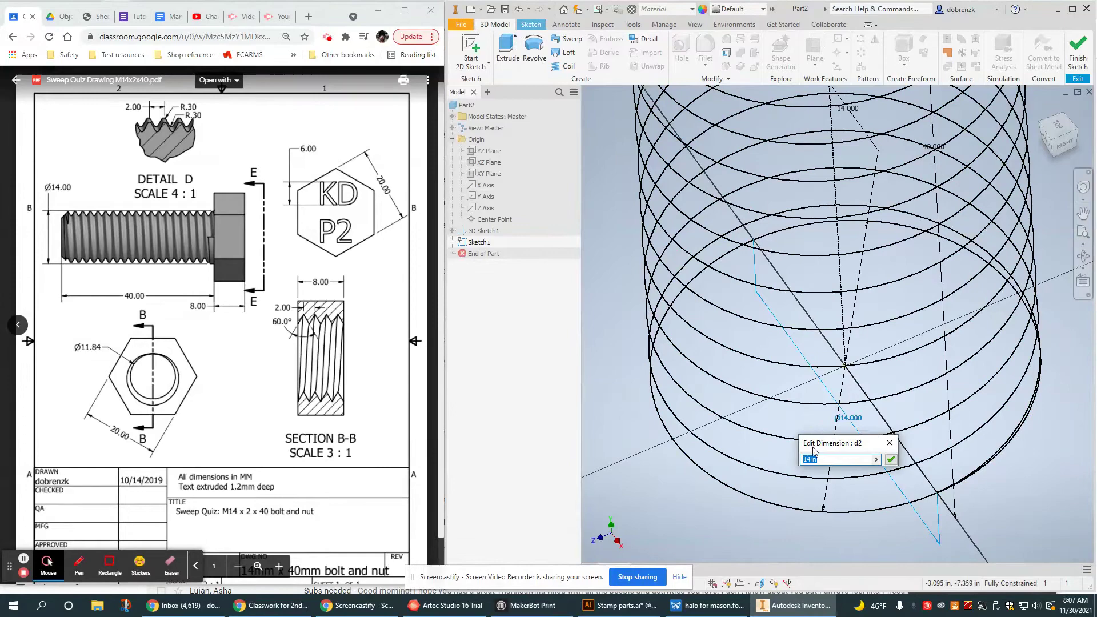
pyautogui.click(890, 444)
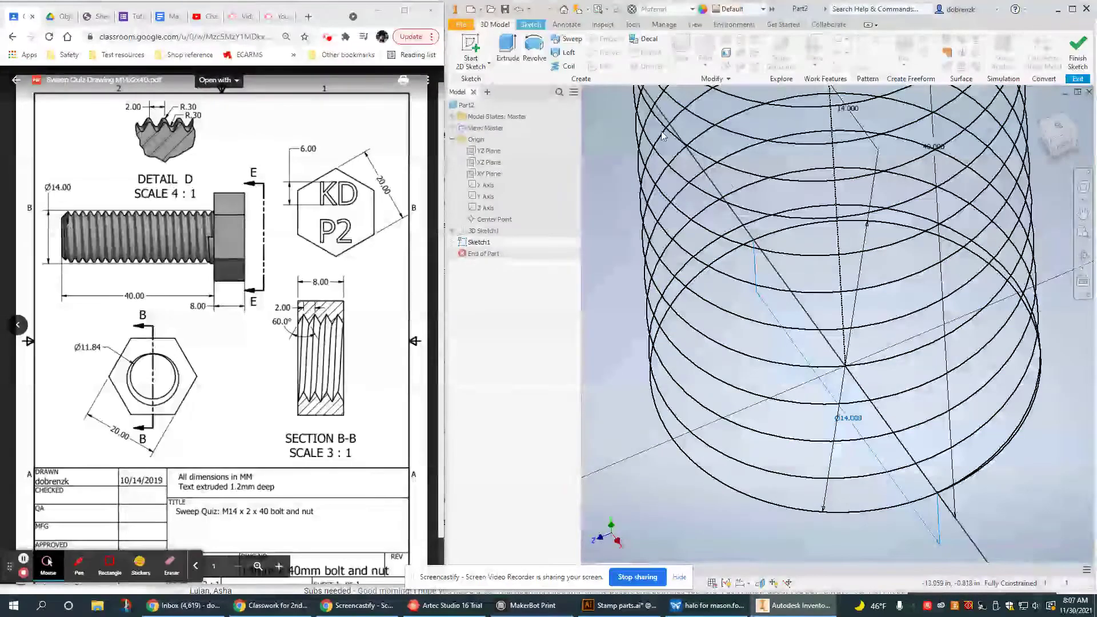
# Extrude the 14-diameter circle profile a distance of 40 along the helix to form the bolt shaft
pyautogui.click(479, 243)
pyautogui.press('e')
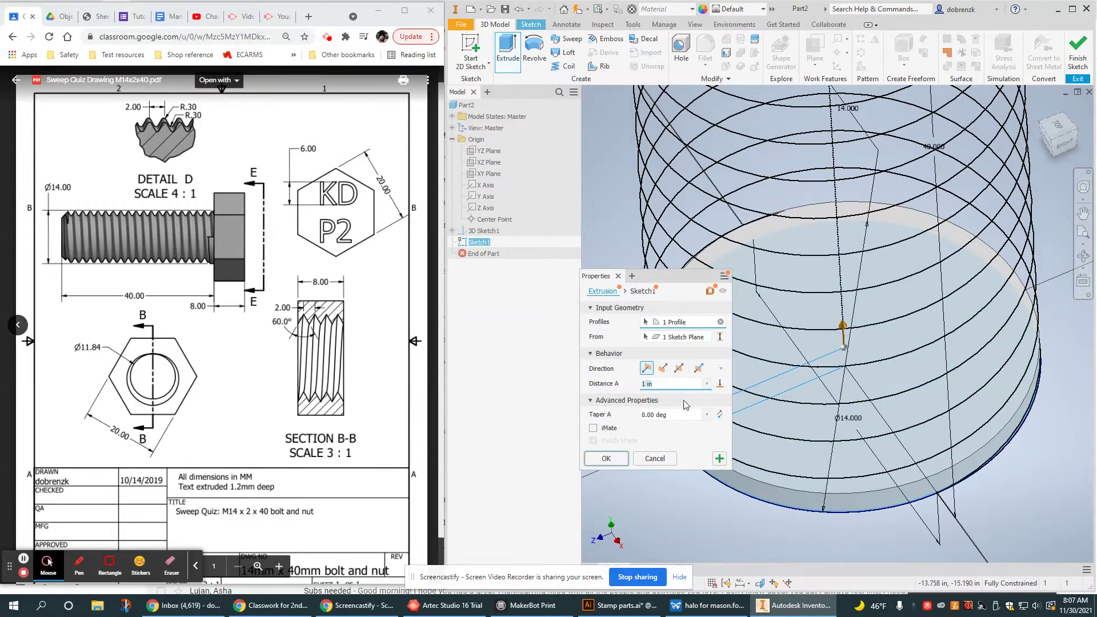
pyautogui.write('40')
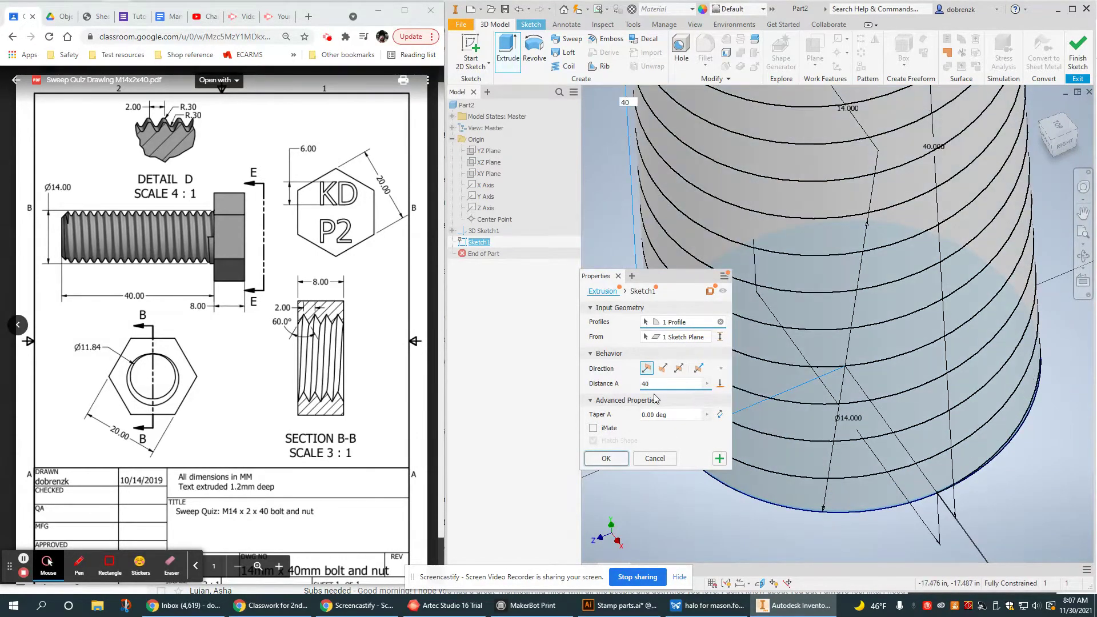
pyautogui.scroll(5, 806, 420)
pyautogui.scroll(3, 805, 420)
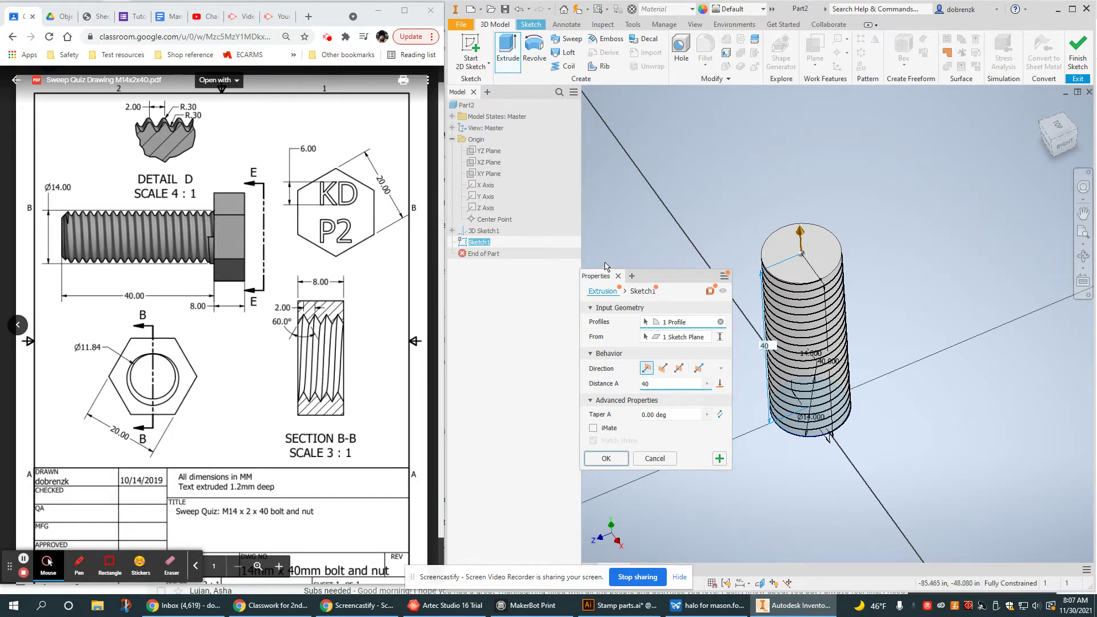
pyautogui.click(612, 456)
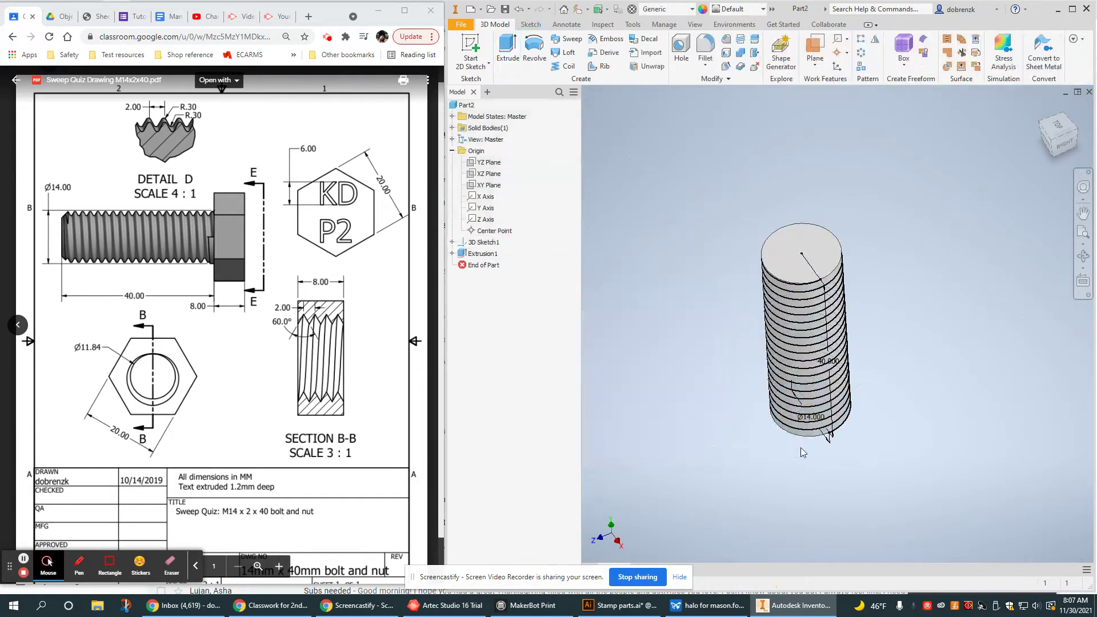
# Start a 2D sketch on the XY plane and slice the graphics to show the shaft's cross-section
pyautogui.keyDown('shift'); pyautogui.moveTo(801, 447); pyautogui.dragTo(843, 361, button='middle'); pyautogui.keyUp('shift')
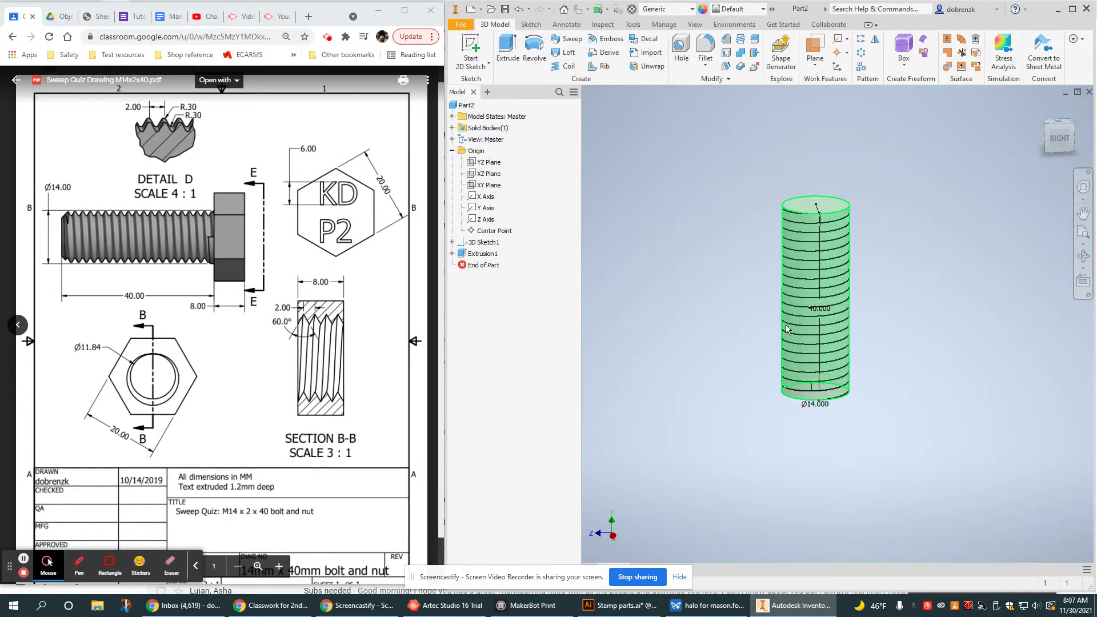
pyautogui.scroll(-3, 814, 246)
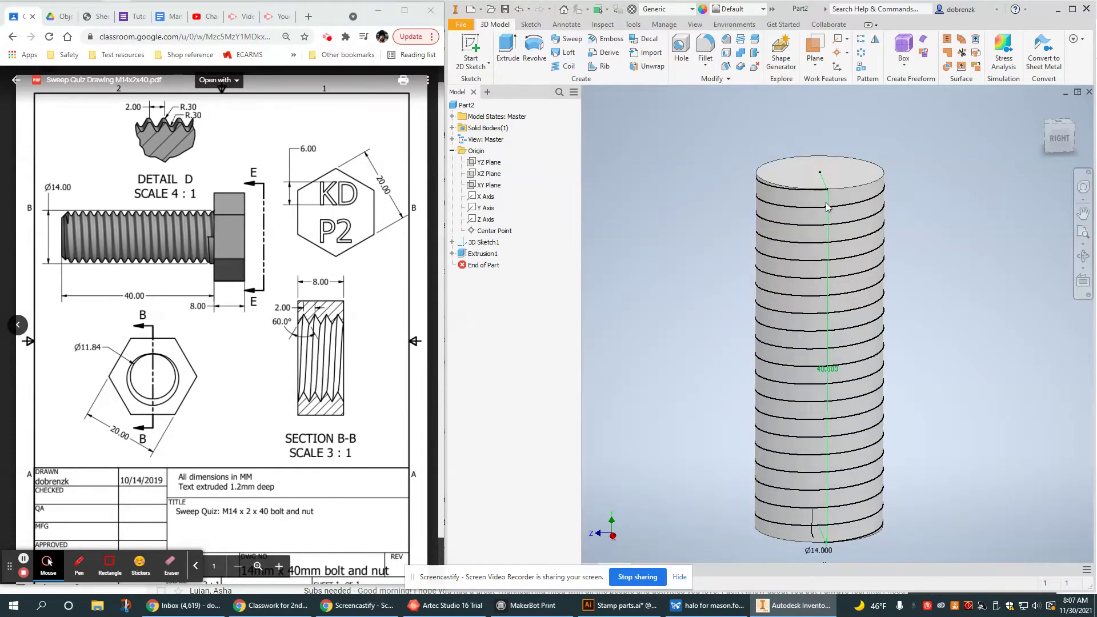
pyautogui.click(486, 50)
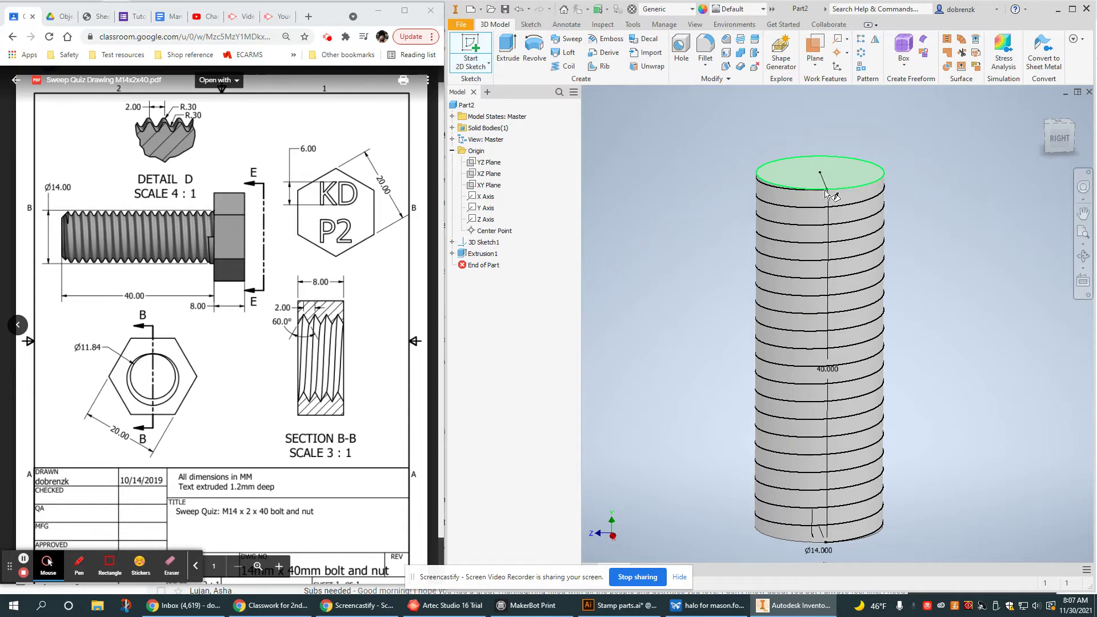
pyautogui.moveTo(909, 304)
pyautogui.keyDown('shift'); pyautogui.mouseDown(button='middle')
pyautogui.moveTo(926, 289)
pyautogui.moveTo(914, 309)
pyautogui.mouseUp(button='middle'); pyautogui.keyUp('shift')
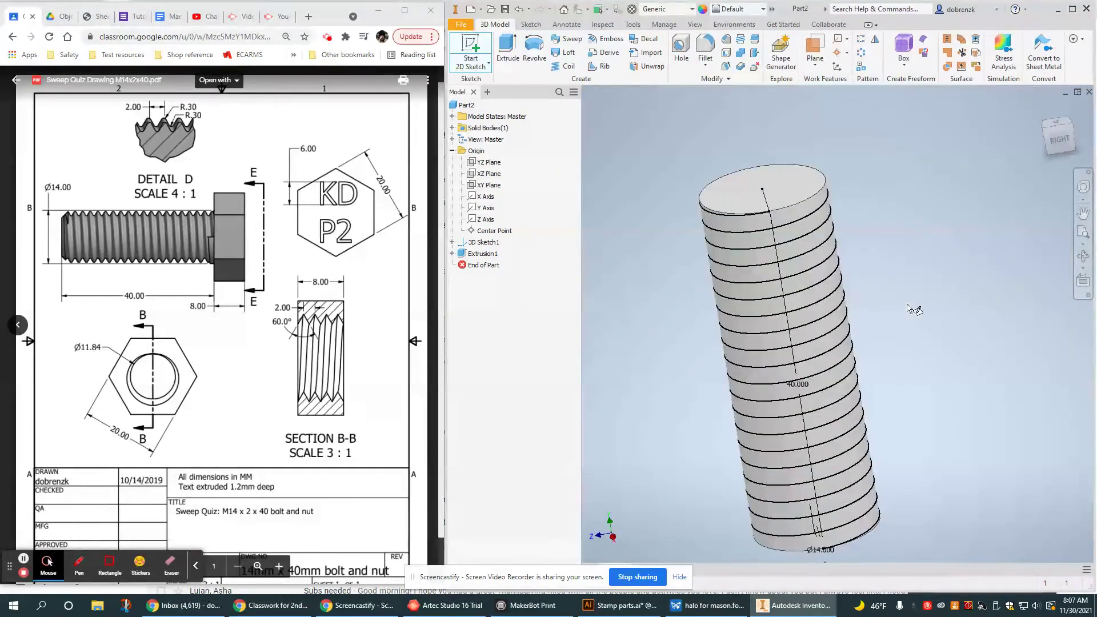
pyautogui.click(483, 186)
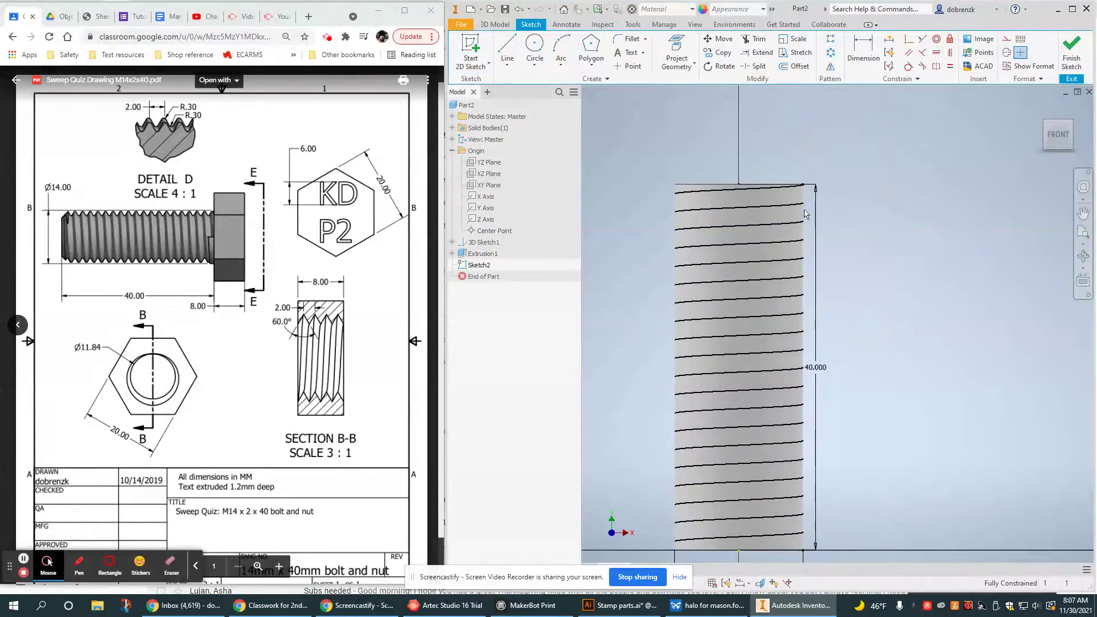
pyautogui.rightClick(755, 254)
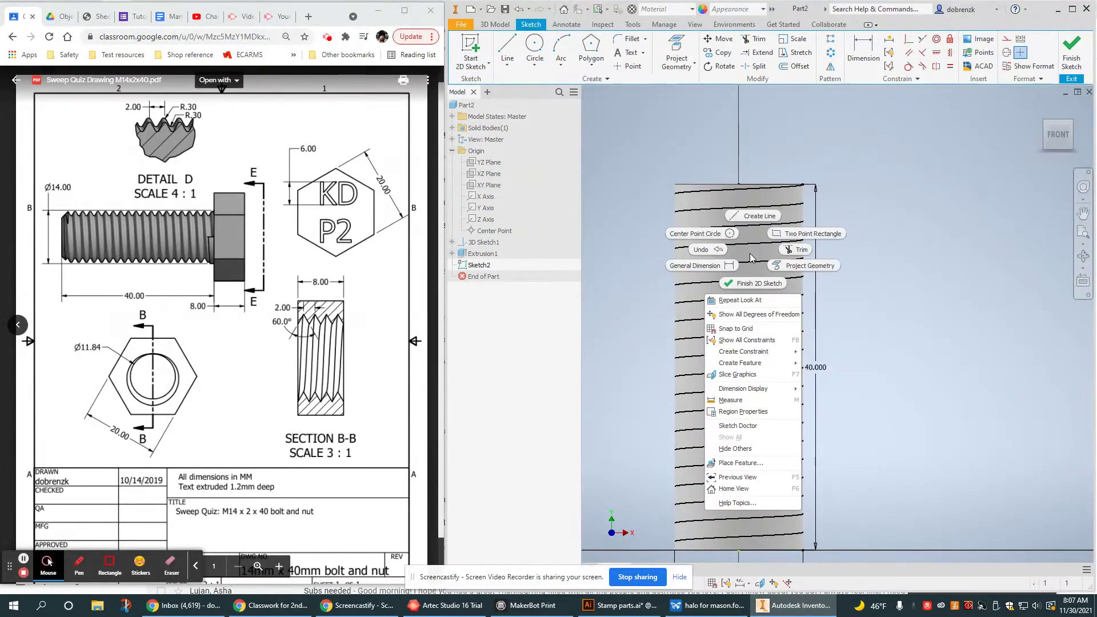
pyautogui.click(741, 375)
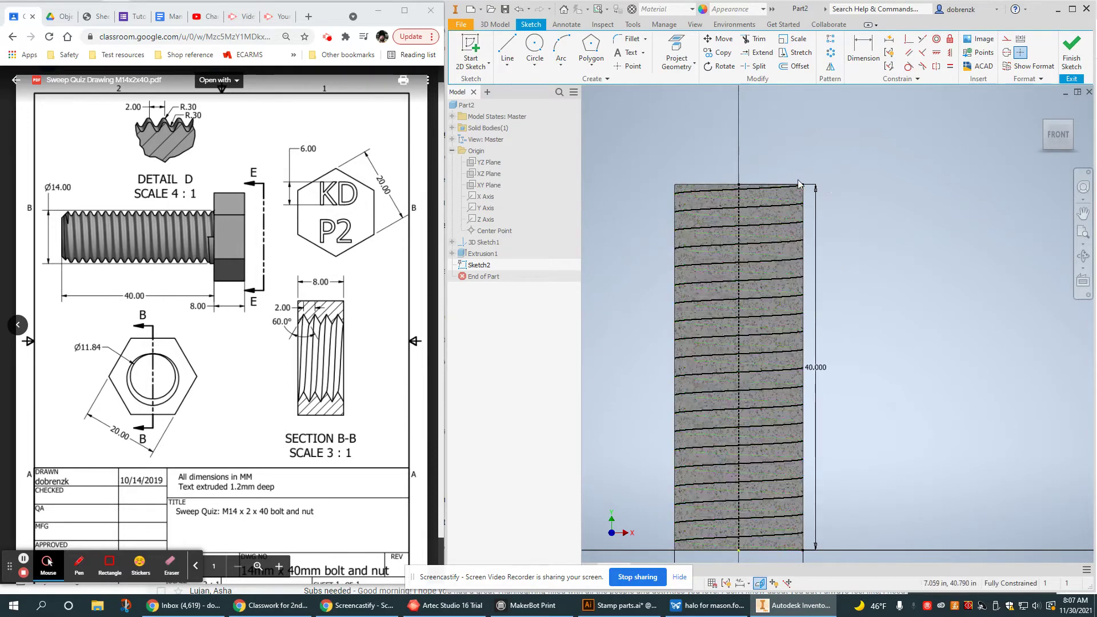
# Draw a closed triangle from the shaft's upper corner at the helix end, with a vertical side about 2.79 long and its apex toward the shaft axis
pyautogui.scroll(-5, 802, 189)
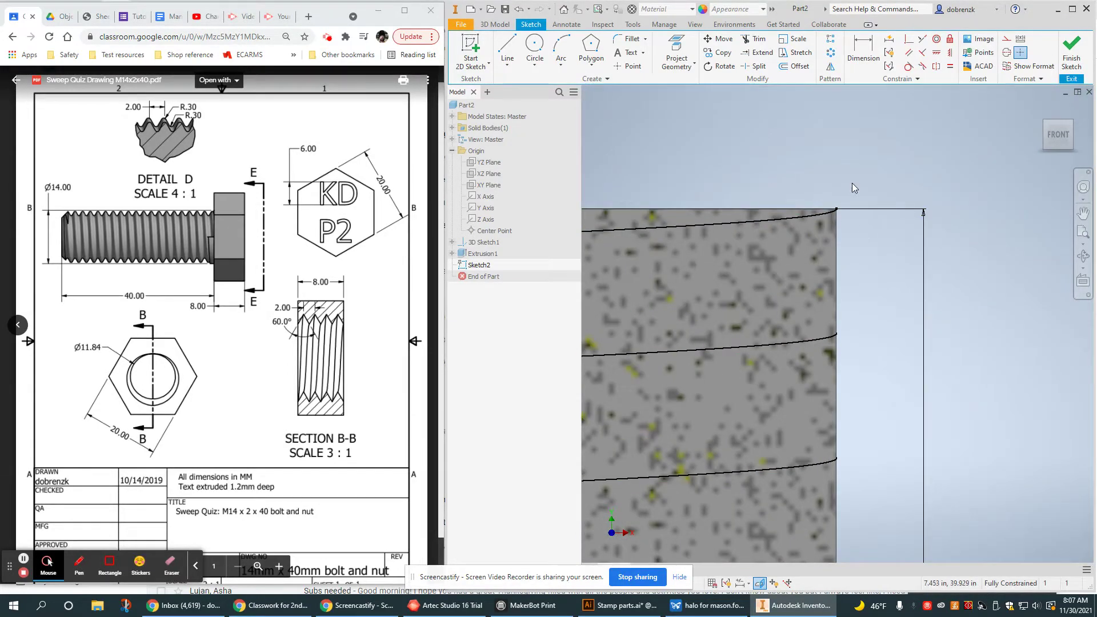
pyautogui.scroll(5, 794, 234)
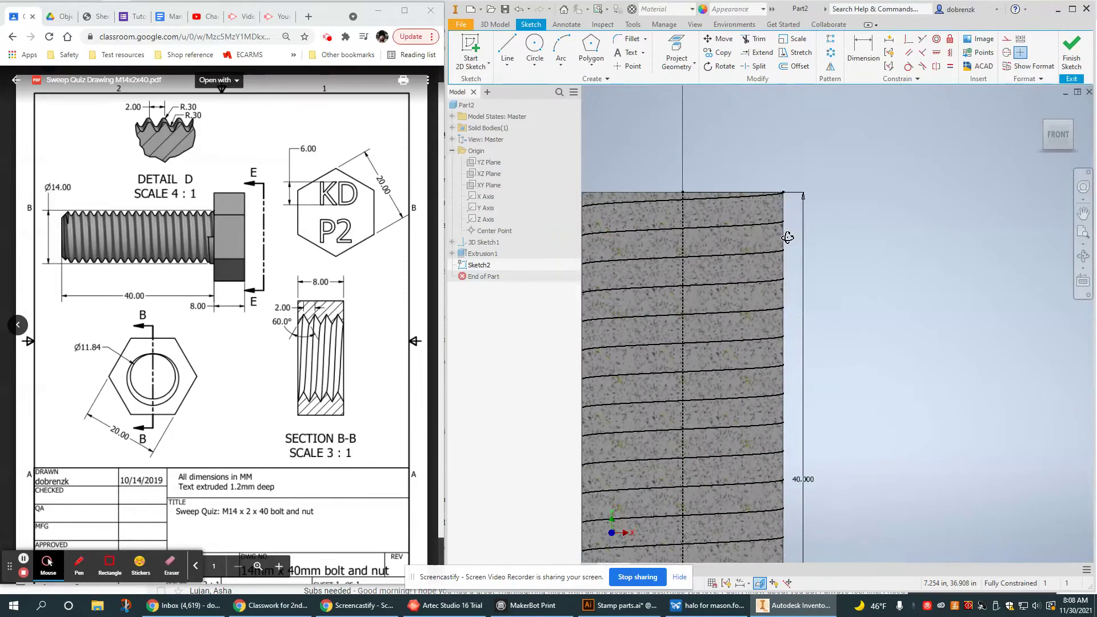
pyautogui.keyDown('shift'); pyautogui.moveTo(787, 238); pyautogui.dragTo(791, 292, button='middle'); pyautogui.keyUp('shift')
pyautogui.scroll(5, 836, 228)
pyautogui.keyDown('shift'); pyautogui.moveTo(835, 228); pyautogui.dragTo(843, 373, button='middle'); pyautogui.keyUp('shift')
pyautogui.scroll(-8, 839, 159)
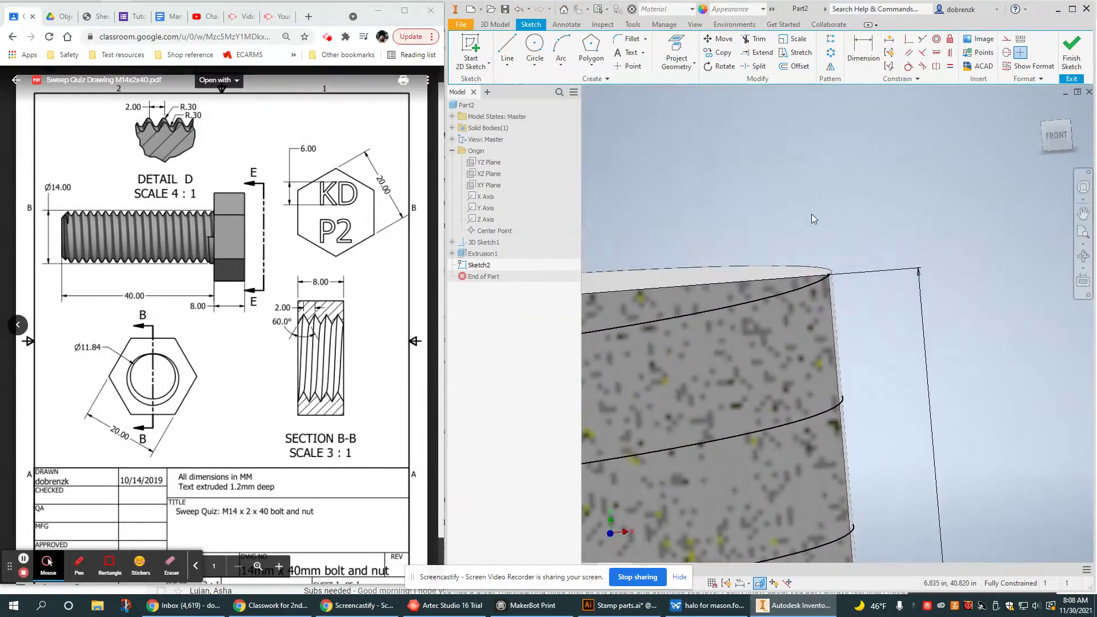
pyautogui.click(506, 49)
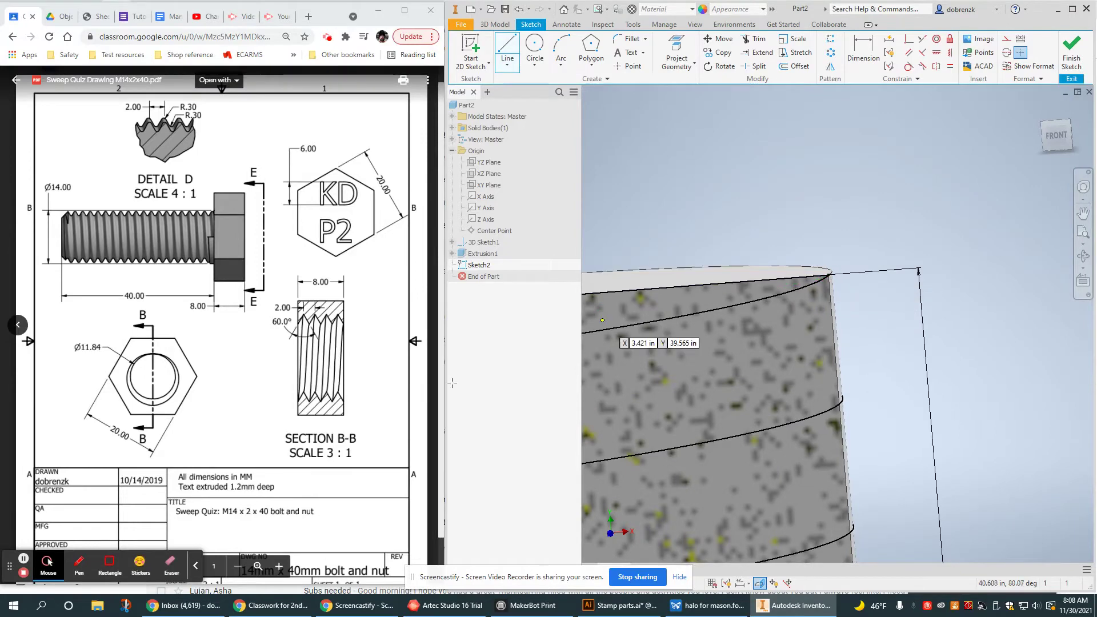
pyautogui.click(326, 318)
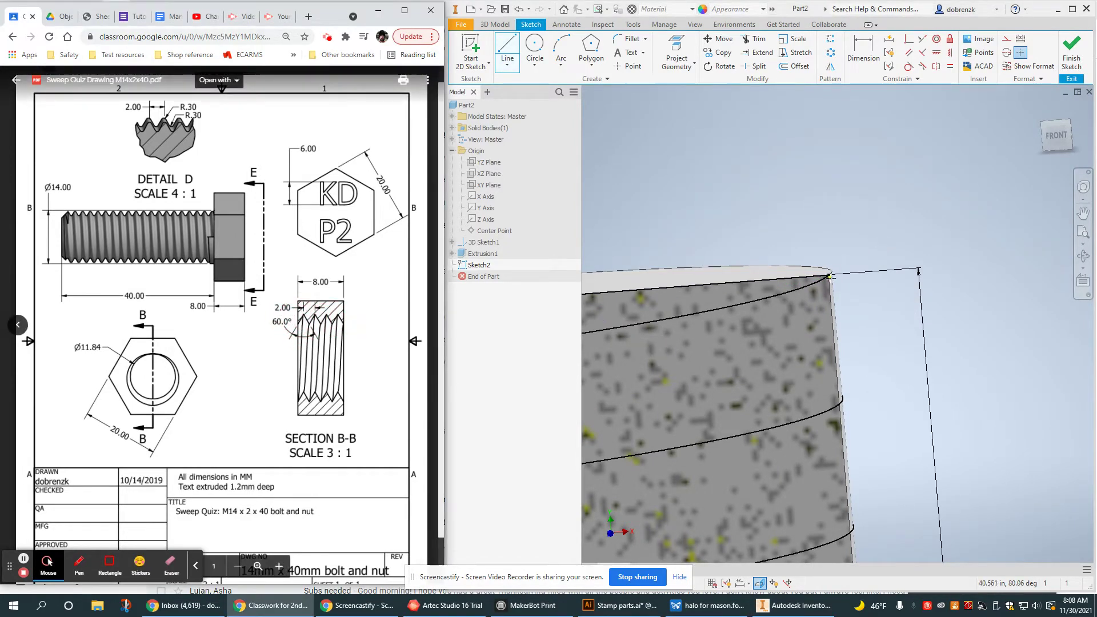
pyautogui.click(830, 274)
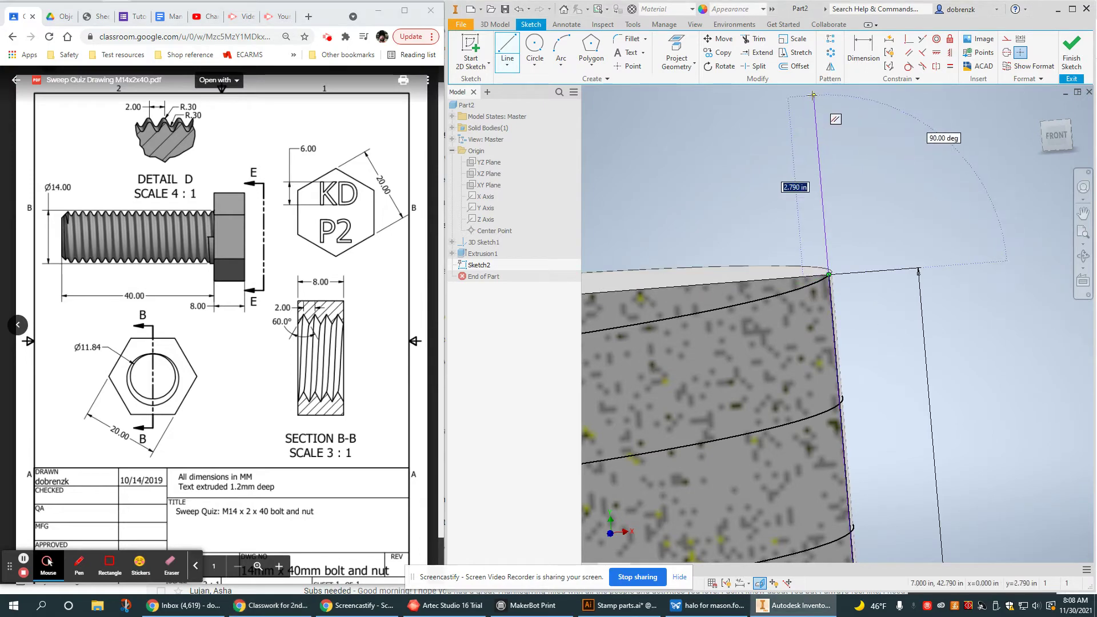
pyautogui.click(814, 96)
pyautogui.click(681, 185)
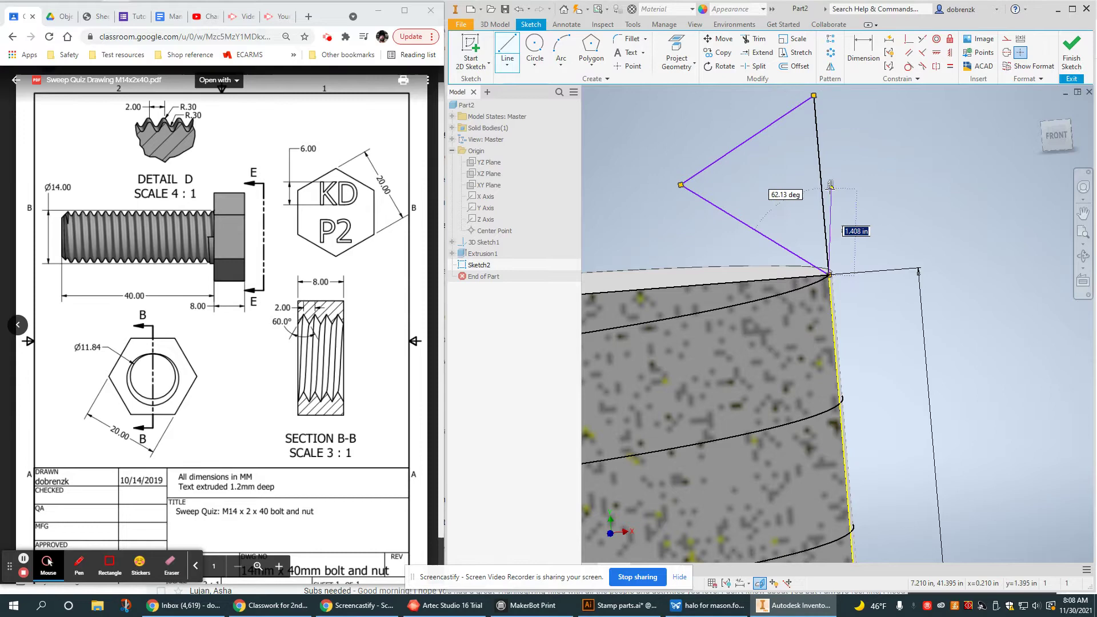
pyautogui.click(829, 274)
pyautogui.press('Escape')
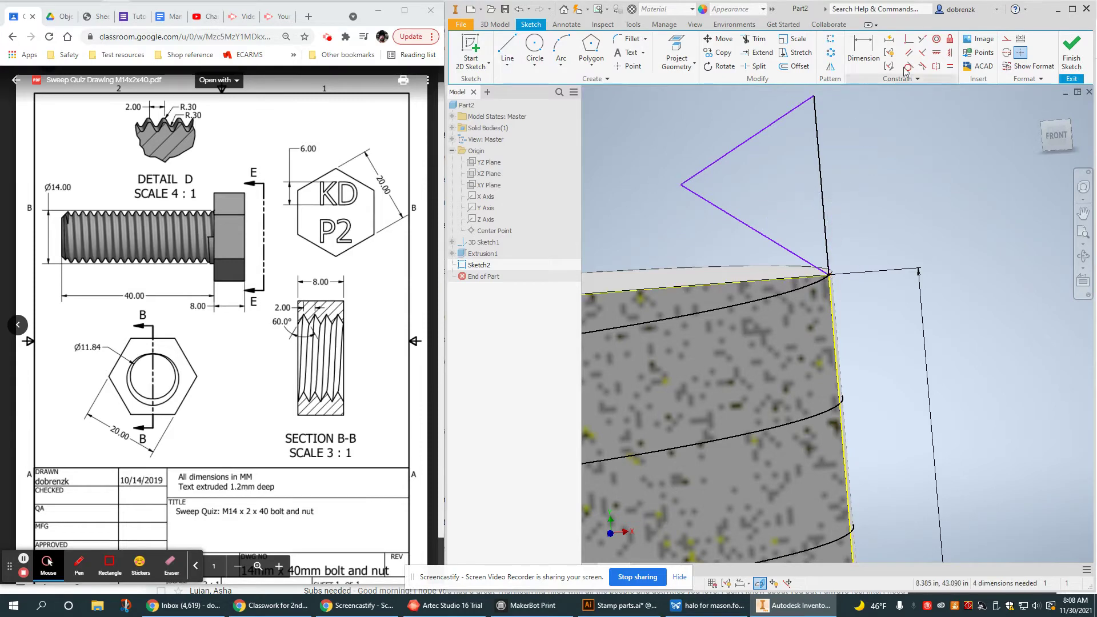
# Try to apply a collinear constraint between the triangle's vertical side and the shaft's outer edge
pyautogui.click(838, 267)
pyautogui.click(826, 234)
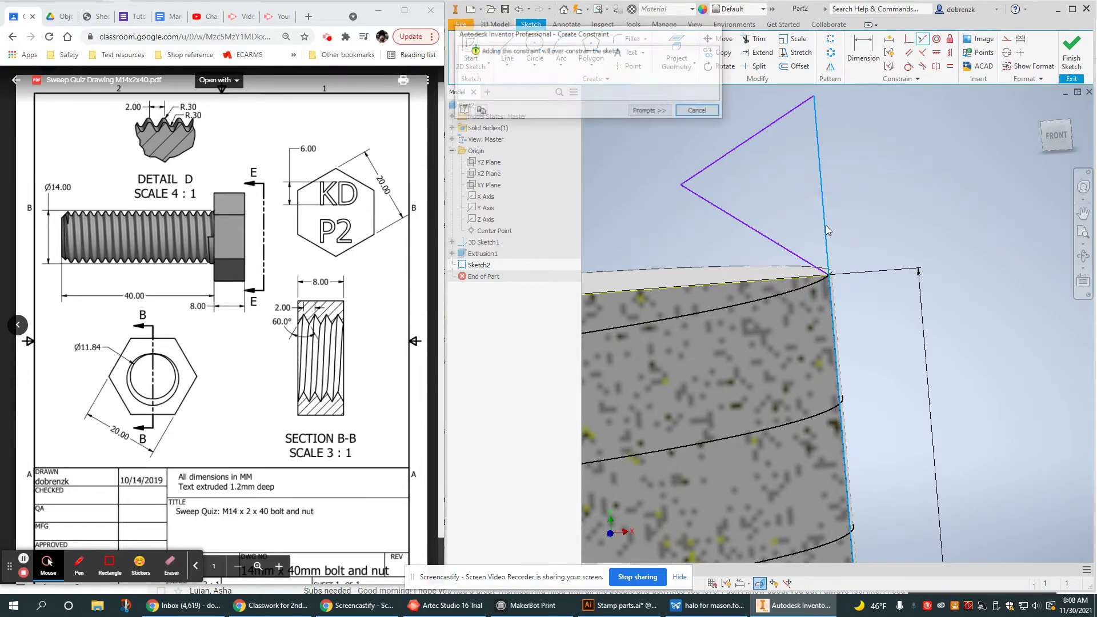
pyautogui.click(698, 112)
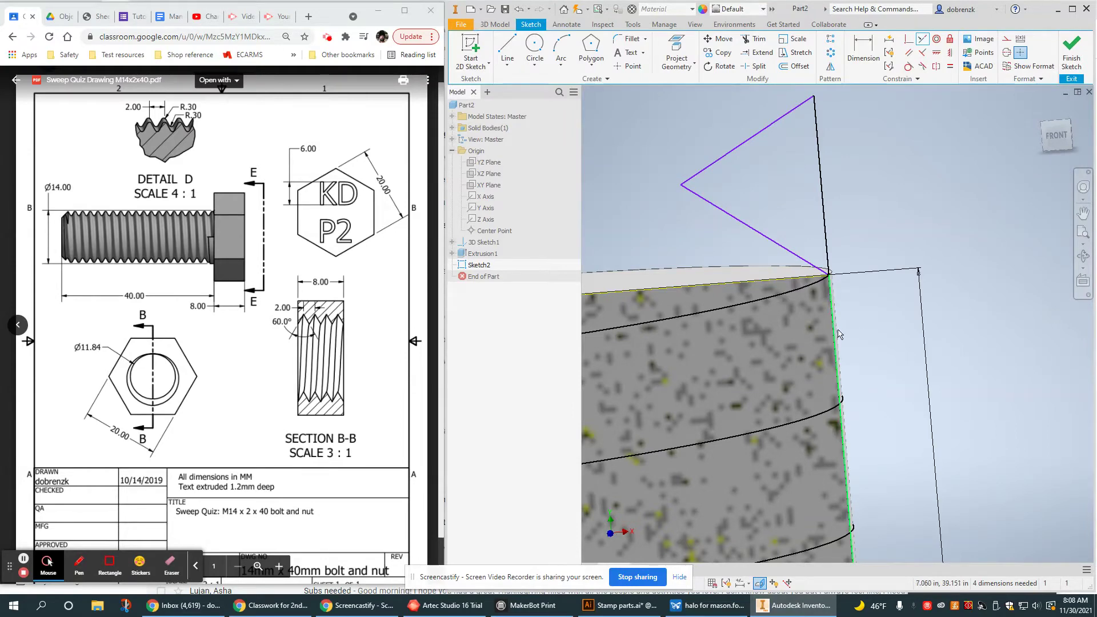
pyautogui.press('Escape')
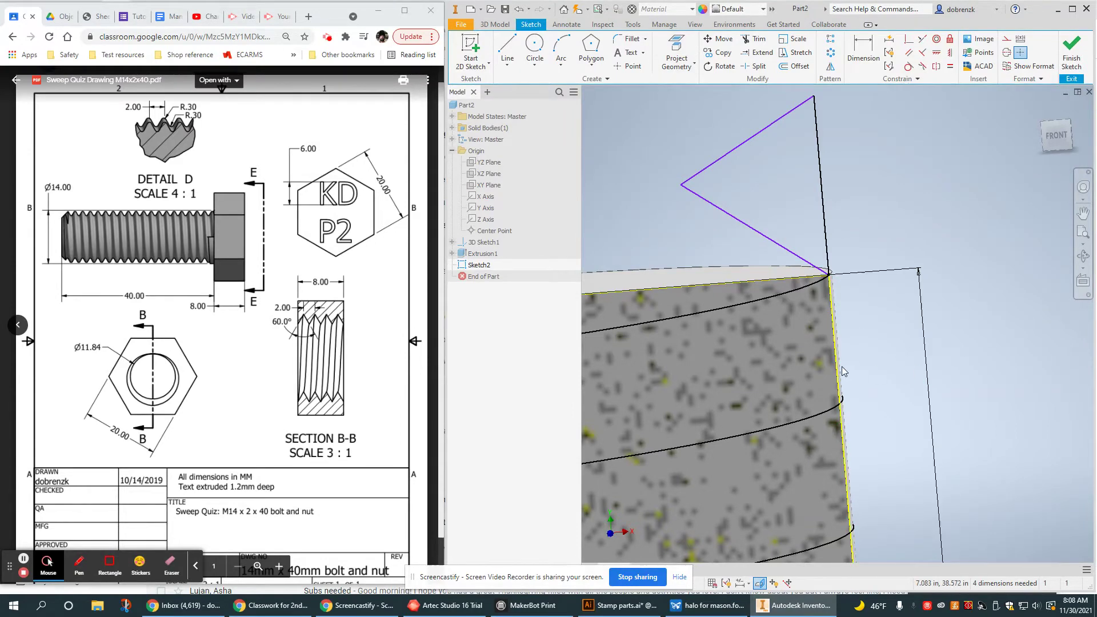
# Dimension the triangle's vertical side as 2
pyautogui.moveTo(919, 369); pyautogui.dragTo(976, 424, button='middle')
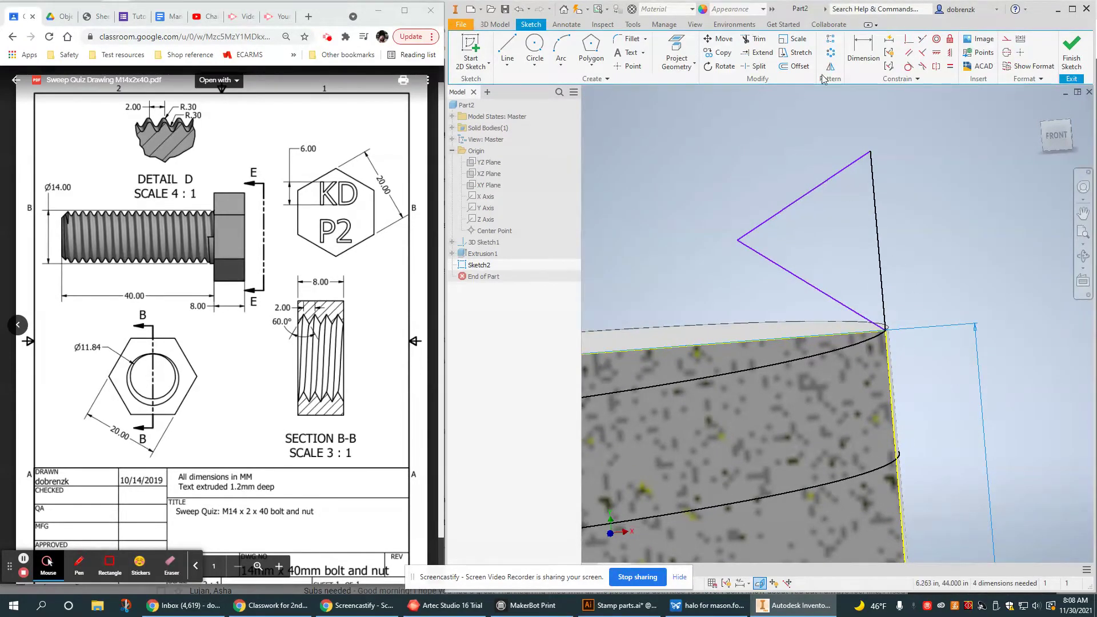
pyautogui.click(863, 52)
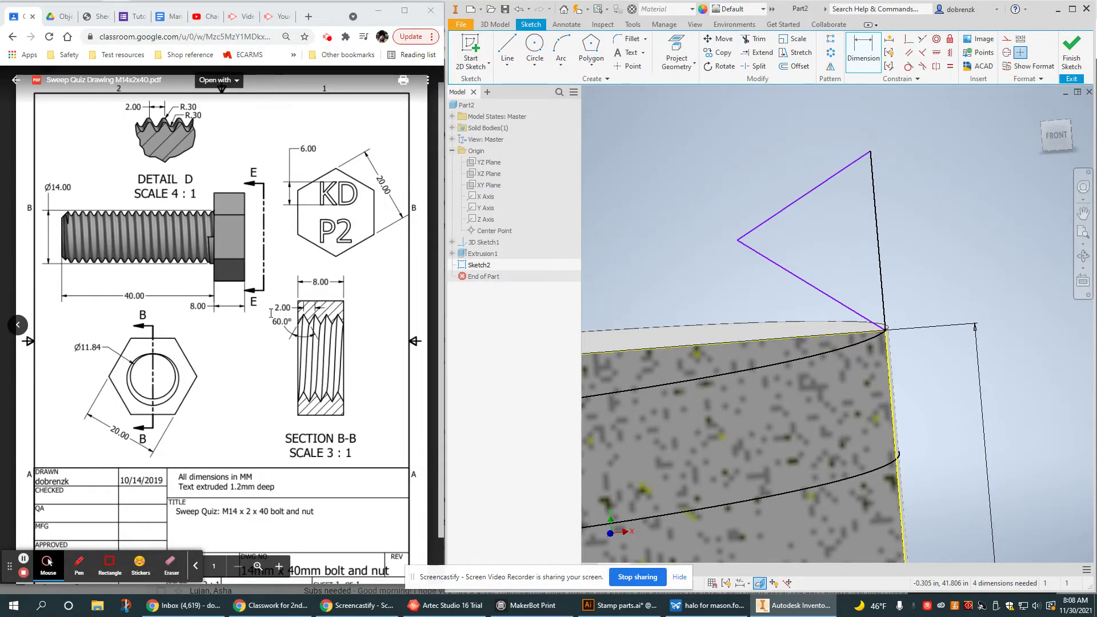
pyautogui.click(877, 226)
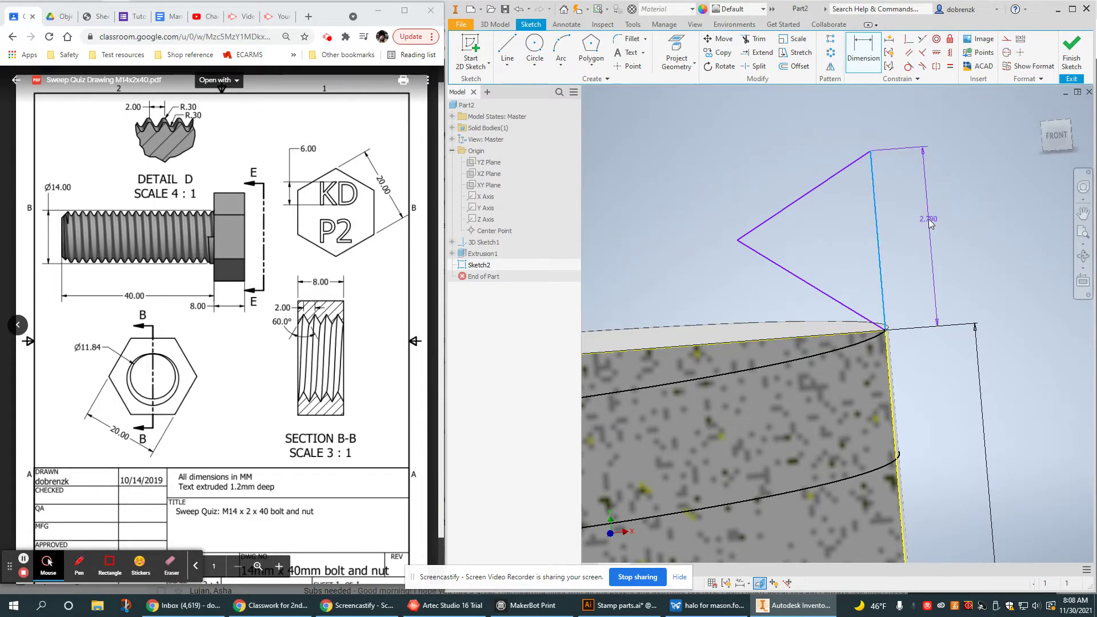
pyautogui.click(923, 215)
pyautogui.write('2')
pyautogui.press('Return')
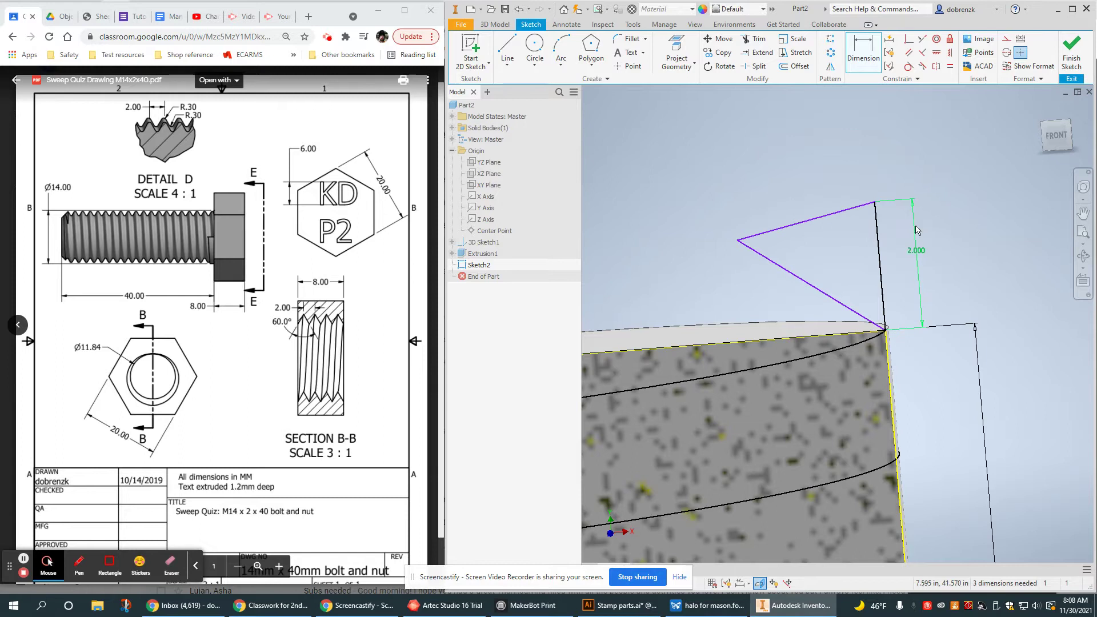
# Dimension the angle between the triangle's two slanted sides as 60 degrees
pyautogui.click(789, 229)
pyautogui.click(800, 278)
pyautogui.click(828, 254)
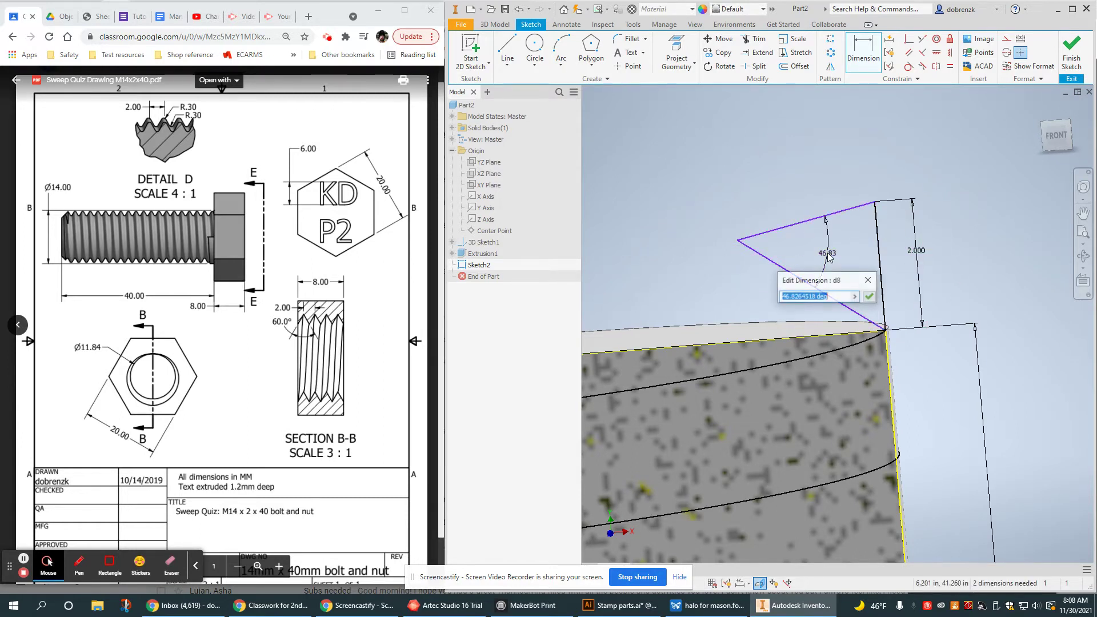
pyautogui.write('60')
pyautogui.press('Return')
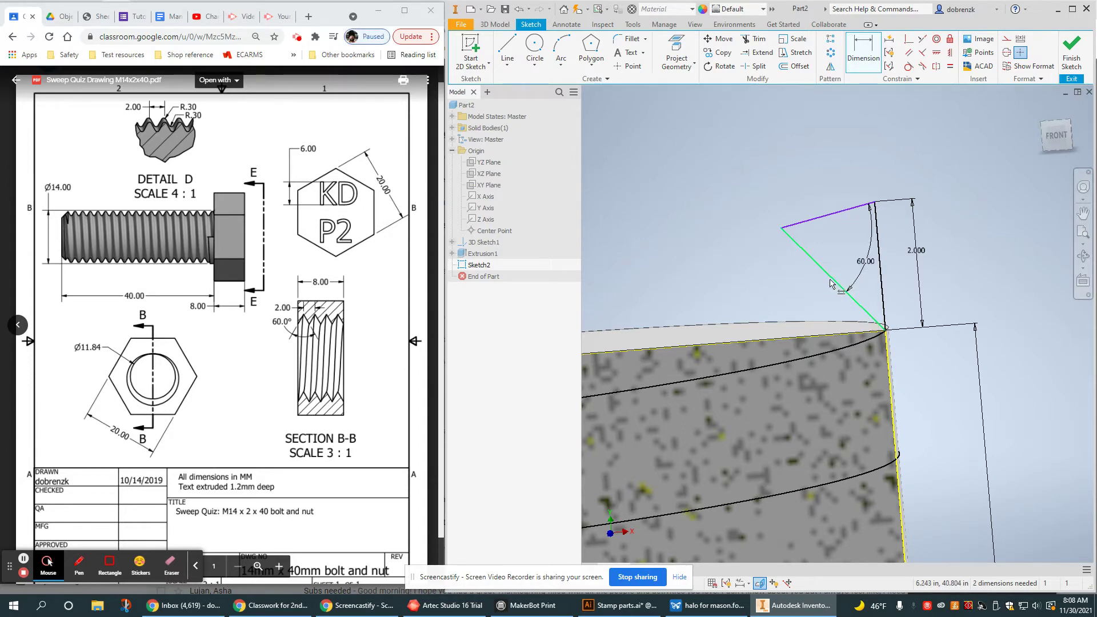
# Apply an equal constraint between the triangle's two slanted sides
pyautogui.doubleClick(301, 319)
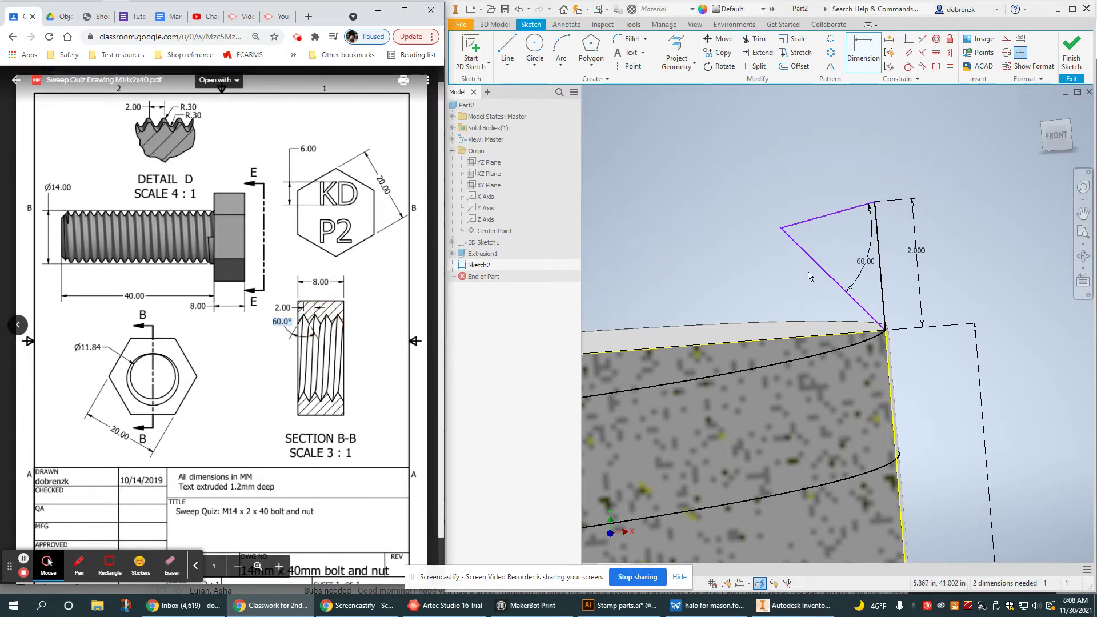
pyautogui.click(950, 67)
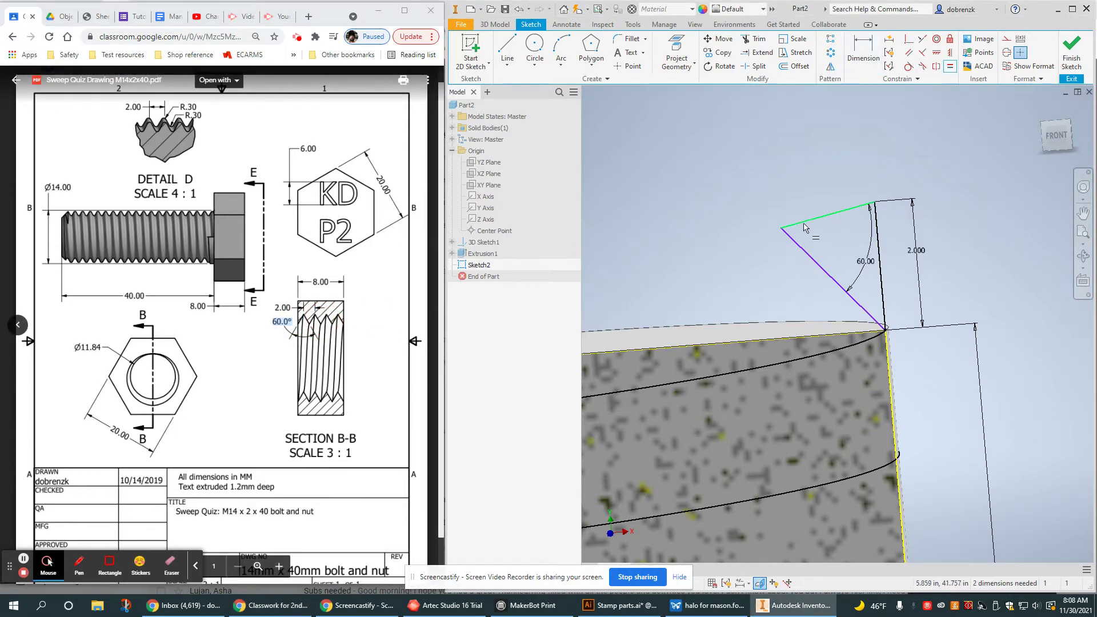
pyautogui.click(814, 255)
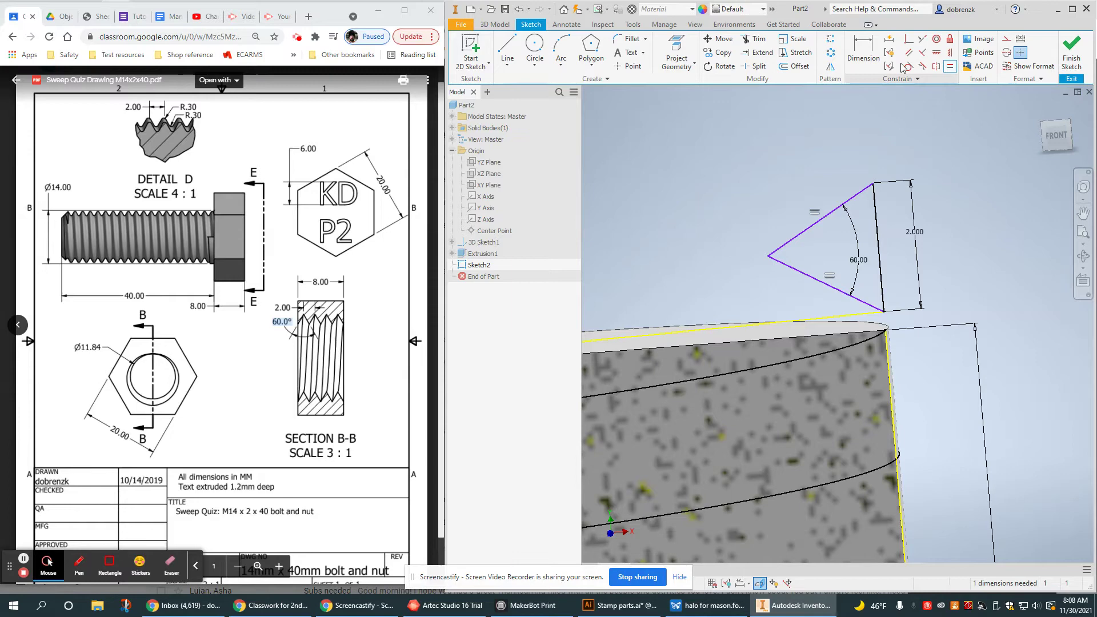
# Try to apply a coincident constraint between the triangle's lower corner and the shaft's upper corner
pyautogui.click(910, 40)
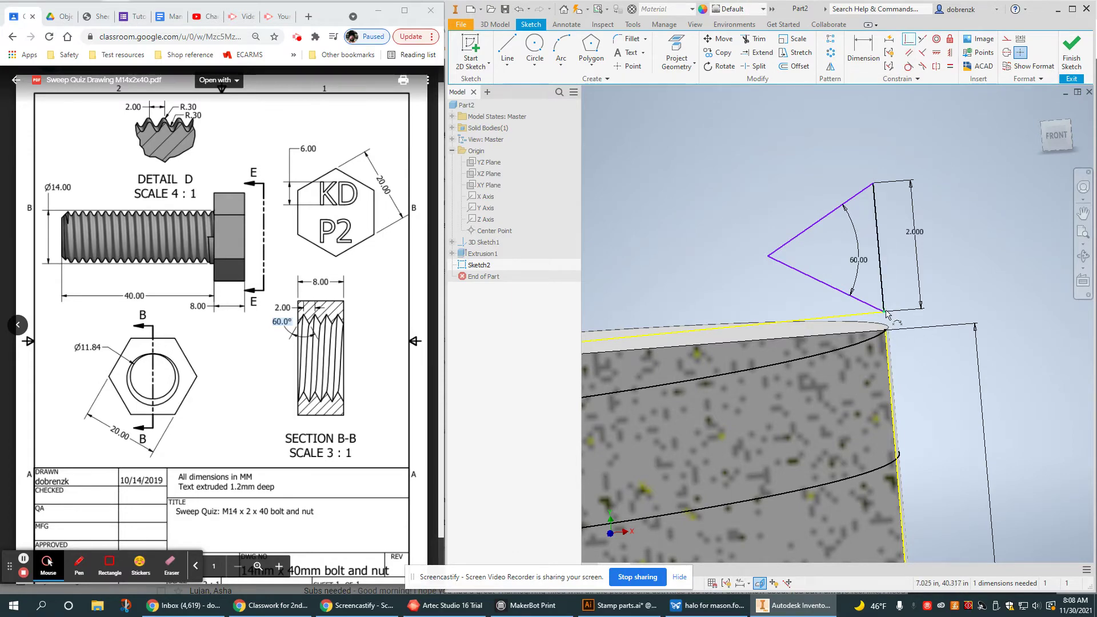
pyautogui.click(886, 333)
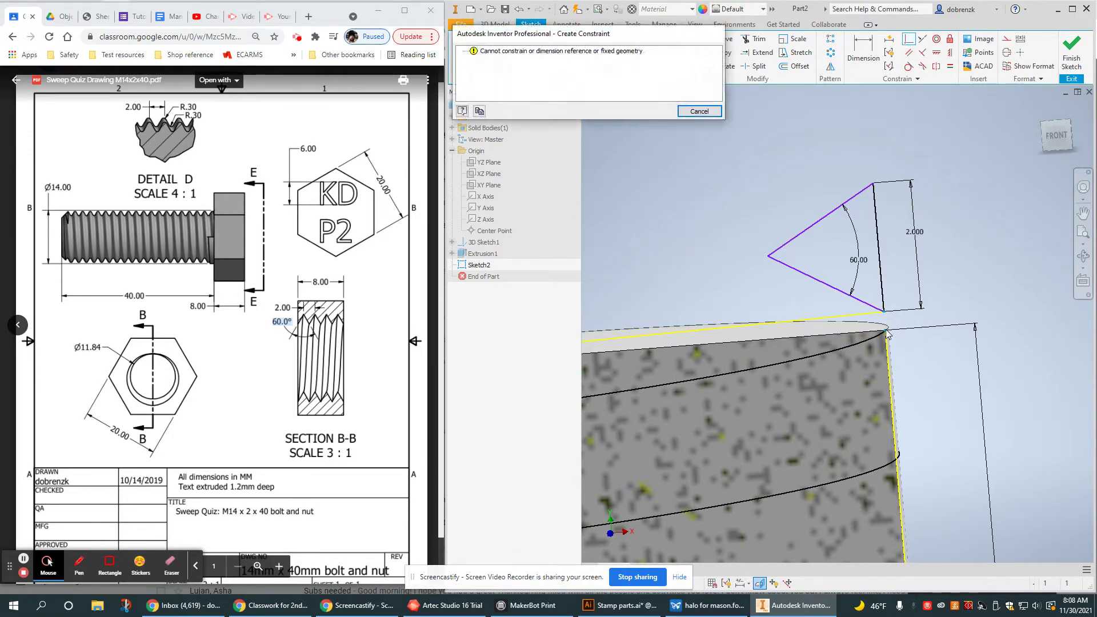
pyautogui.click(709, 113)
# Delete the projected shaft-top line that ends at the triangle's lower corner
pyautogui.moveTo(903, 308); pyautogui.dragTo(911, 251, button='middle')
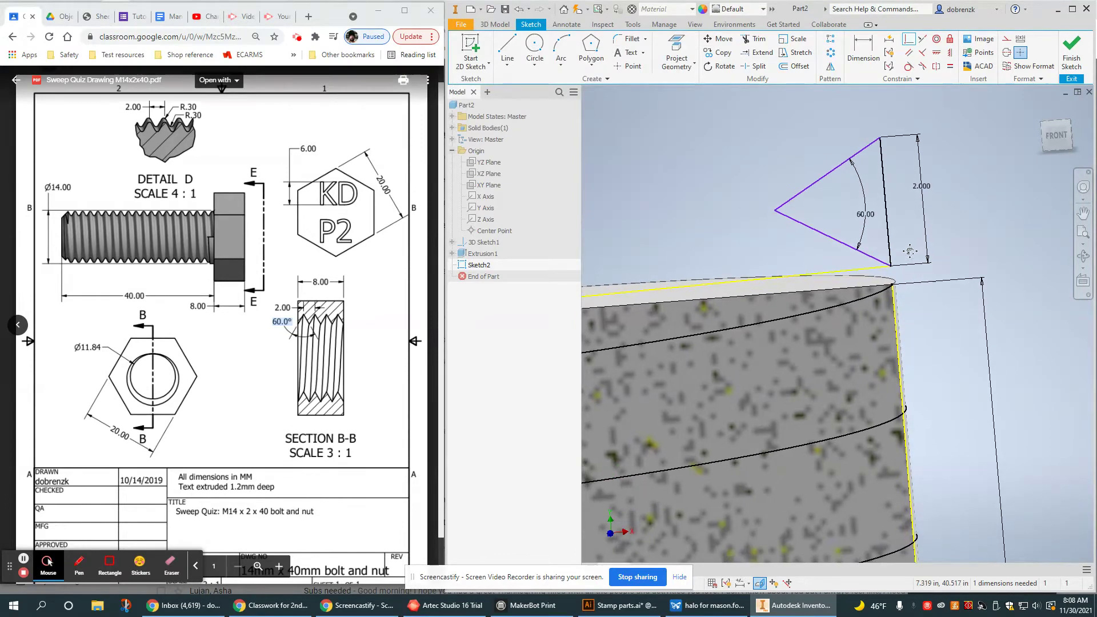
pyautogui.click(808, 277)
pyautogui.click(780, 239)
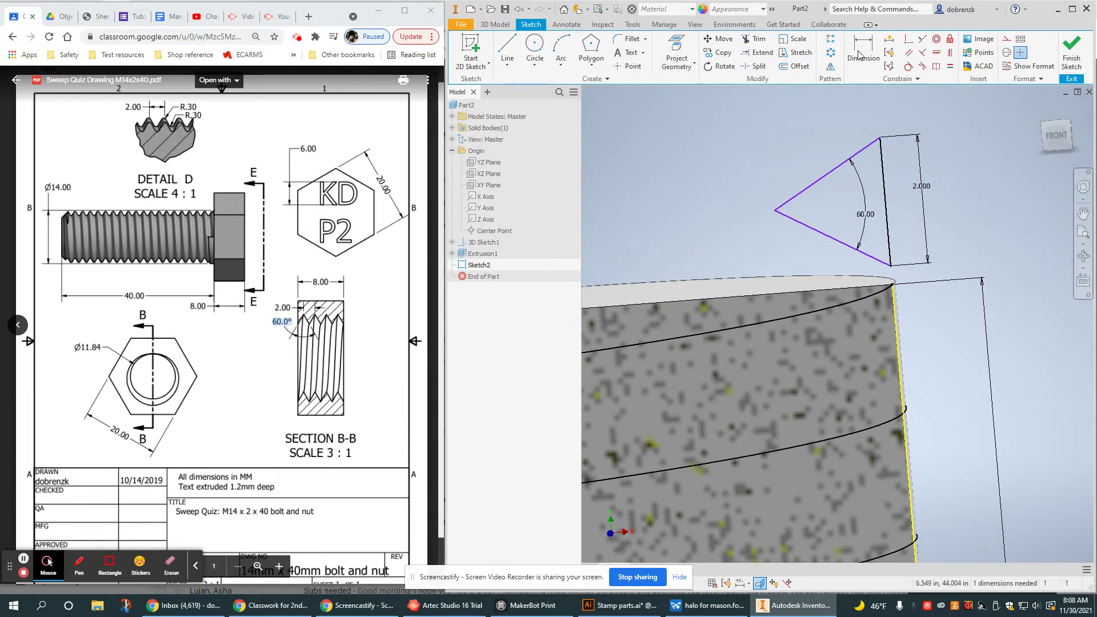
# Try again to constrain the shaft's upper corner to the triangle's lower corner with a coincident constraint
pyautogui.click(907, 41)
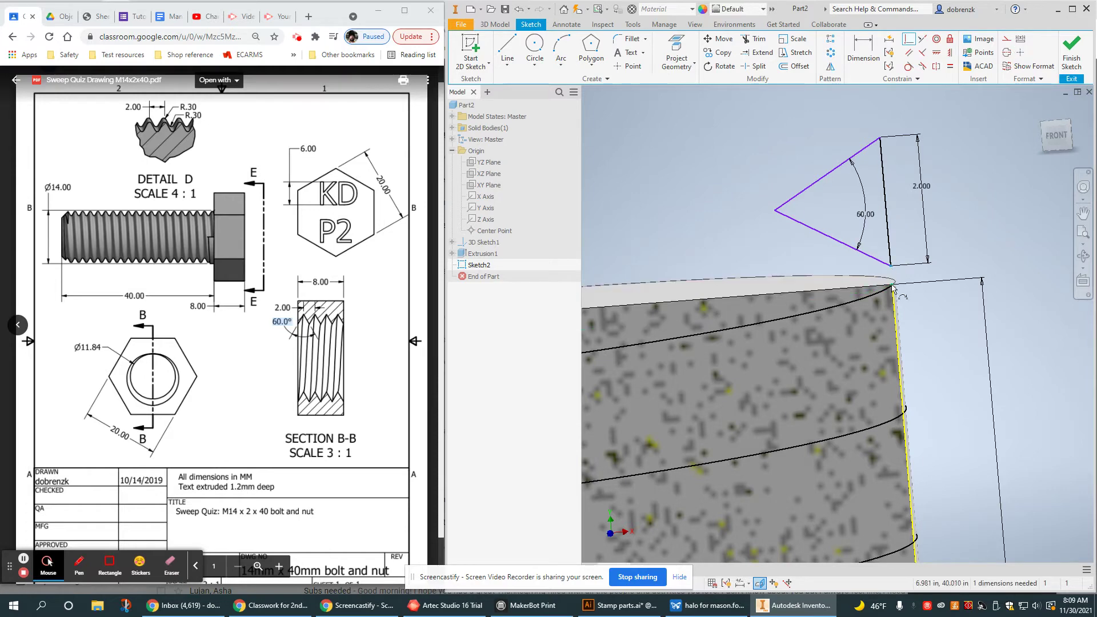
pyautogui.click(893, 280)
pyautogui.click(700, 112)
pyautogui.moveTo(900, 78); pyautogui.dragTo(921, 139)
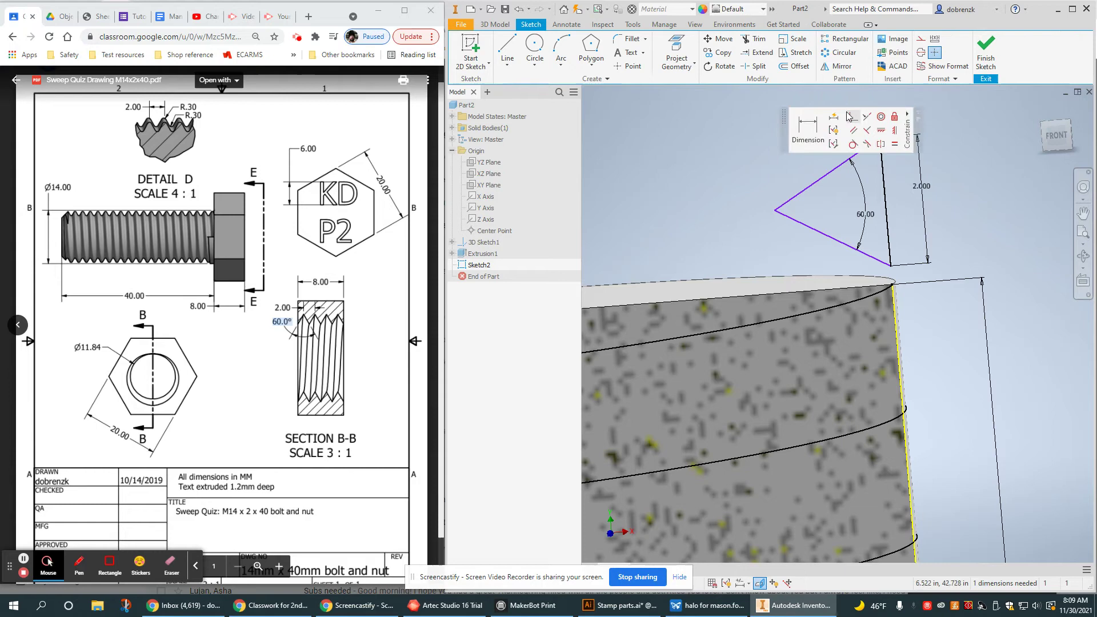
pyautogui.moveTo(783, 117); pyautogui.dragTo(852, 66)
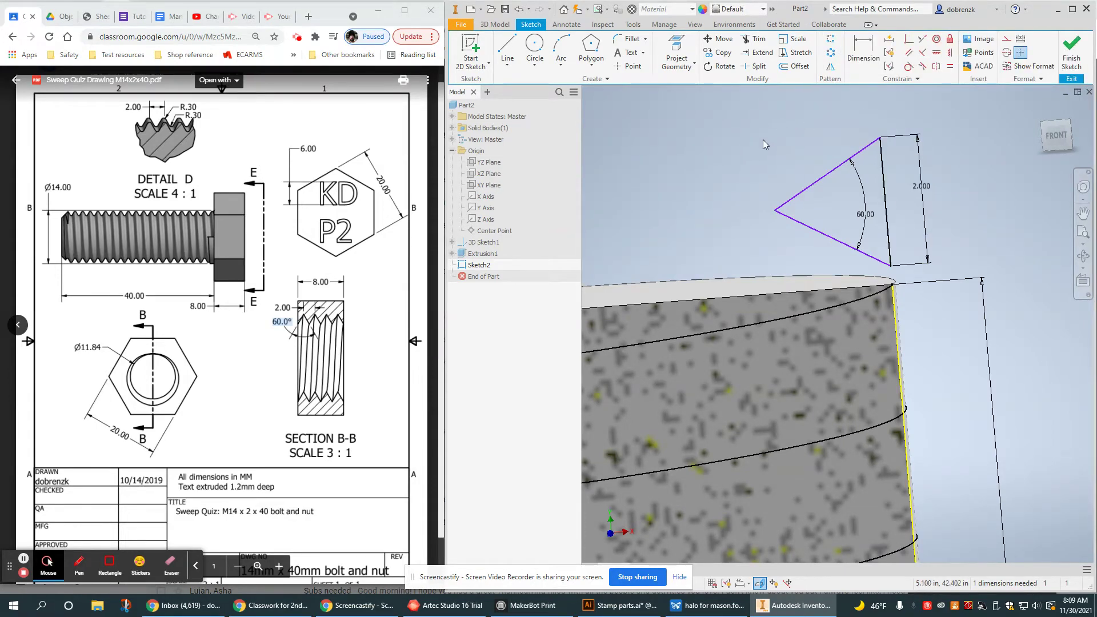
# Make the triangle's lower corner coincident with the shaft's upper outer corner at the end of the helix
pyautogui.moveTo(768, 132)
pyautogui.mouseDown()
pyautogui.moveTo(893, 250)
pyautogui.moveTo(946, 279)
pyautogui.mouseUp()
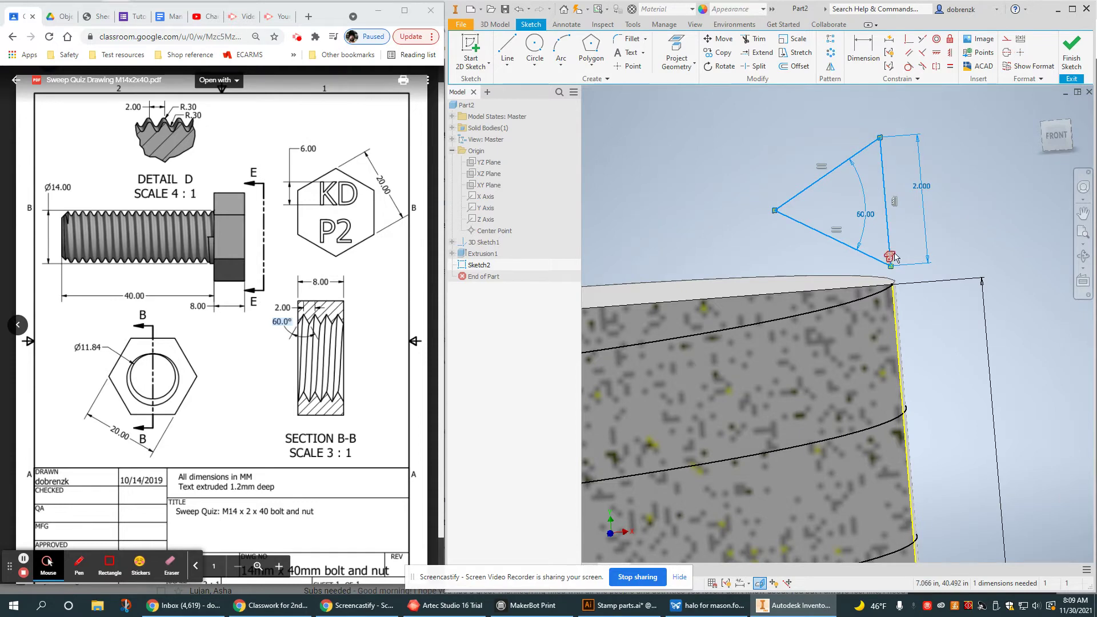
pyautogui.click(998, 240)
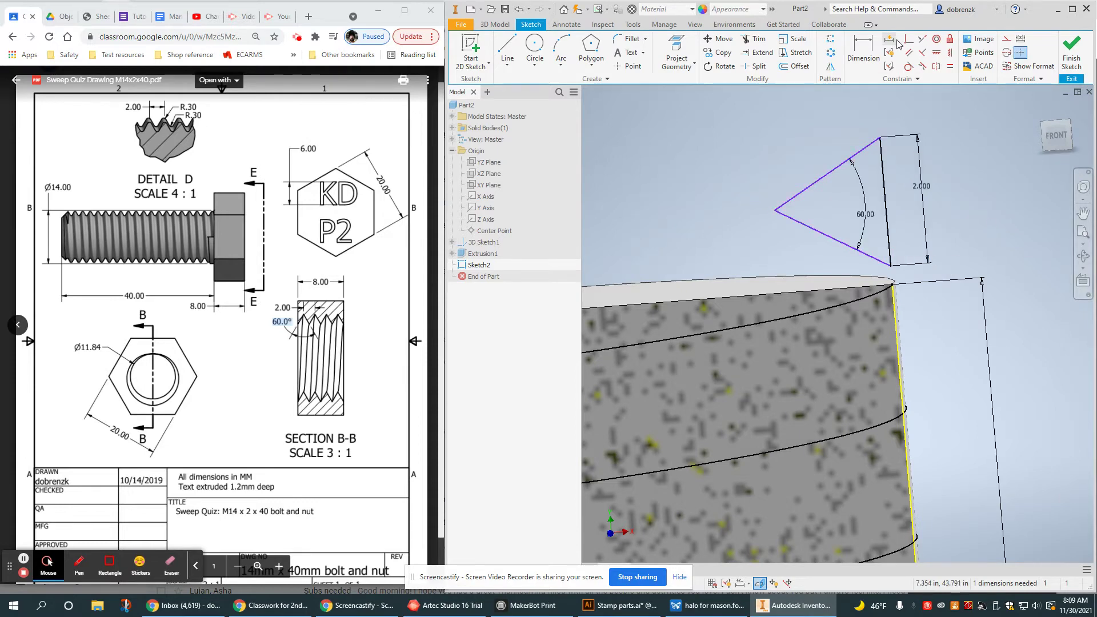
pyautogui.click(892, 284)
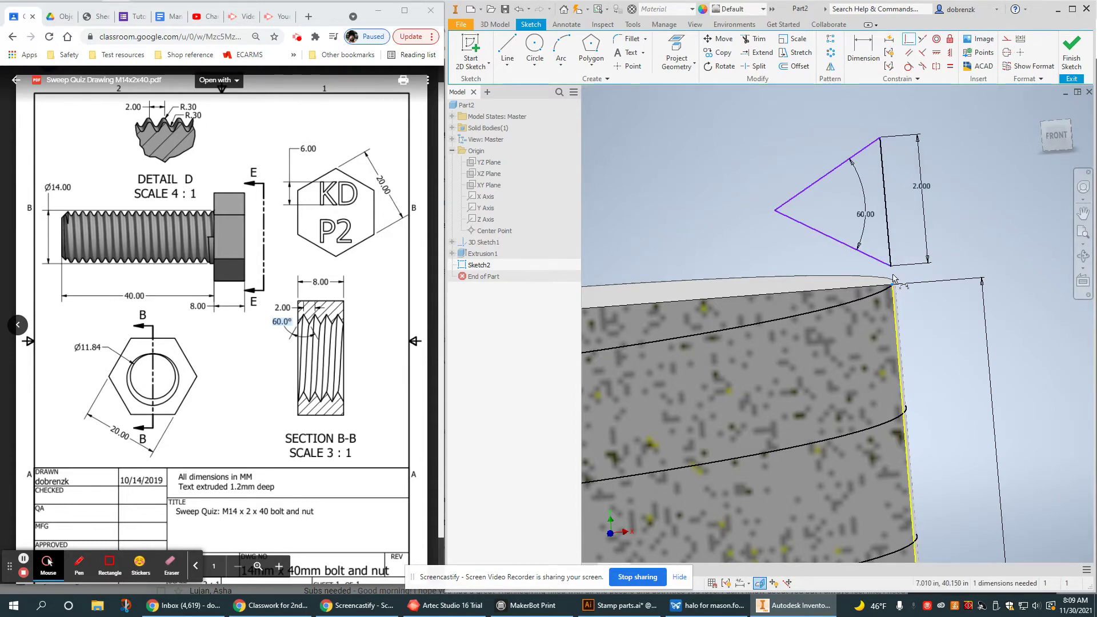
pyautogui.click(891, 266)
pyautogui.rightClick(998, 154)
pyautogui.click(1036, 153)
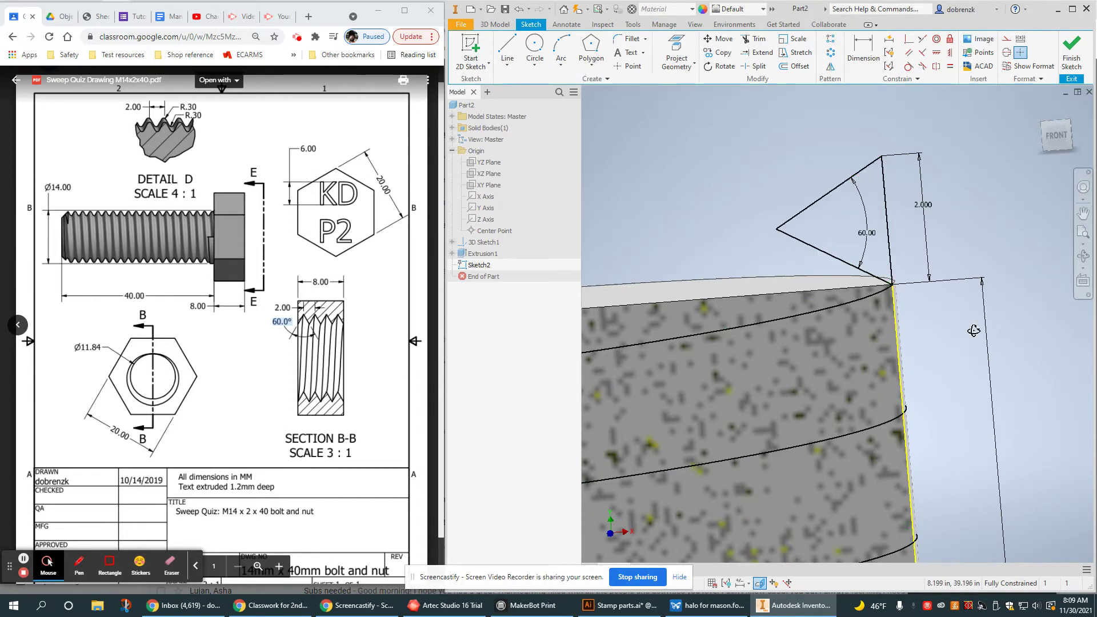
# Sweep the triangle along the helix as a cut to form the thread on the shaft
pyautogui.moveTo(974, 330)
pyautogui.keyDown('shift'); pyautogui.mouseDown(button='middle')
pyautogui.moveTo(987, 320)
pyautogui.moveTo(973, 338)
pyautogui.moveTo(997, 336)
pyautogui.moveTo(950, 302)
pyautogui.moveTo(967, 283)
pyautogui.mouseUp(button='middle'); pyautogui.keyUp('shift')
pyautogui.scroll(3, 996, 336)
pyautogui.scroll(3, 997, 336)
pyautogui.moveTo(972, 238); pyautogui.dragTo(994, 237)
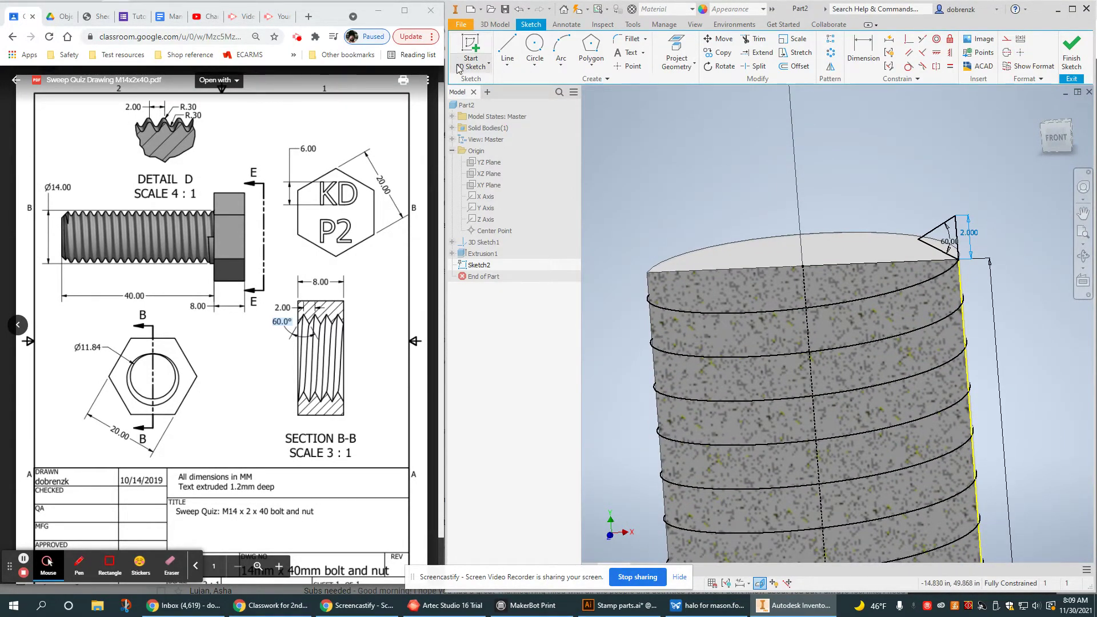
pyautogui.click(495, 24)
pyautogui.click(565, 38)
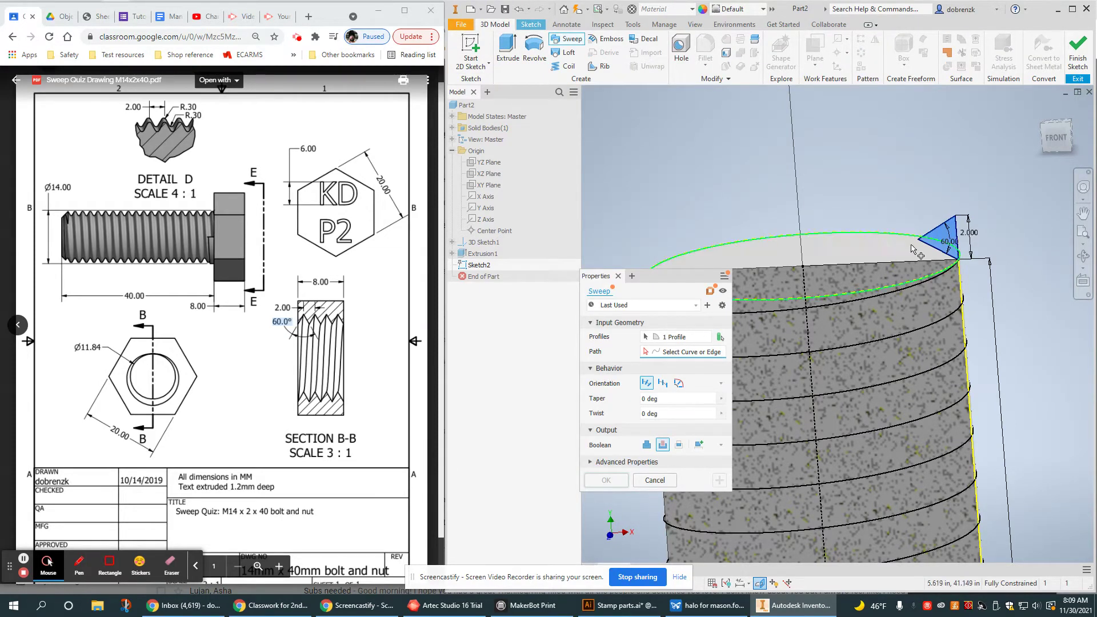
pyautogui.click(861, 304)
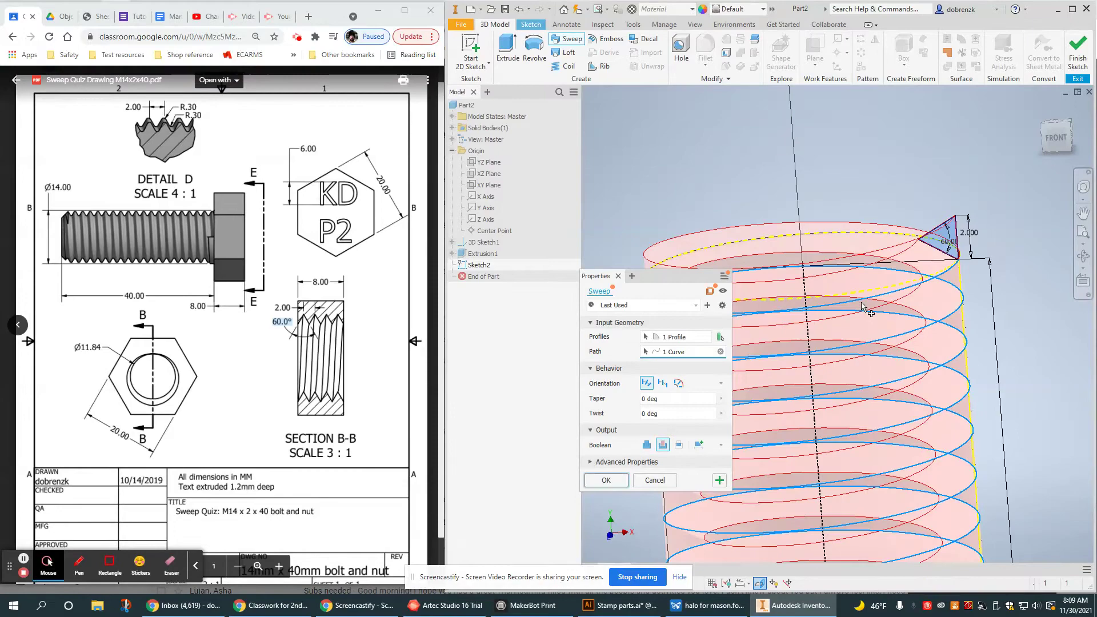
pyautogui.scroll(-5, 906, 362)
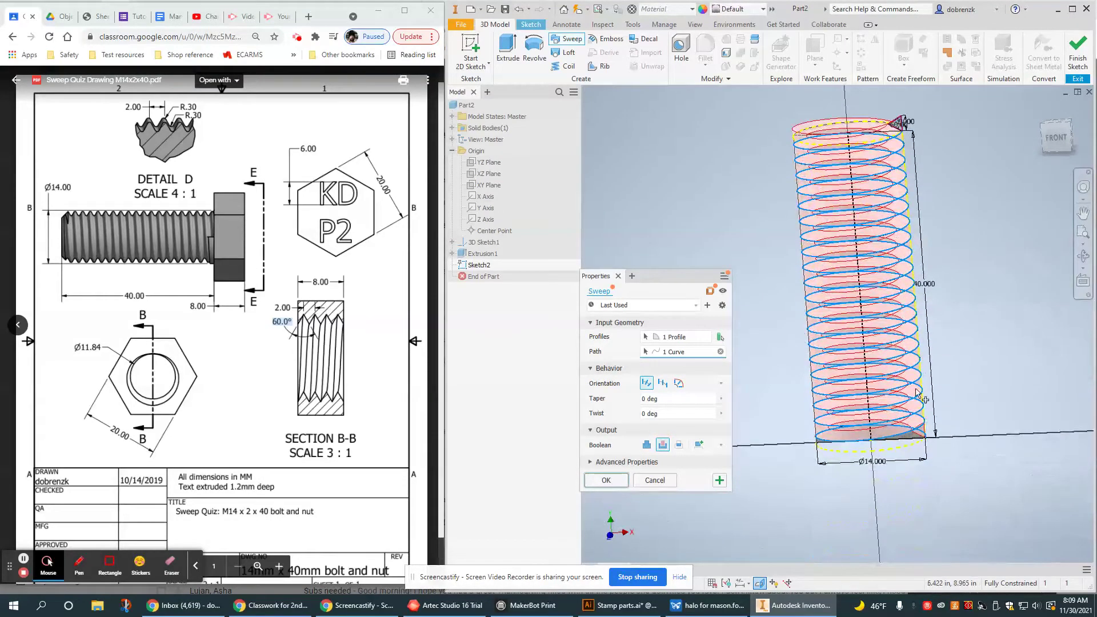
pyautogui.moveTo(903, 372)
pyautogui.keyDown('shift'); pyautogui.mouseDown(button='middle')
pyautogui.moveTo(937, 394)
pyautogui.moveTo(877, 394)
pyautogui.moveTo(889, 368)
pyautogui.mouseUp(button='middle'); pyautogui.keyUp('shift')
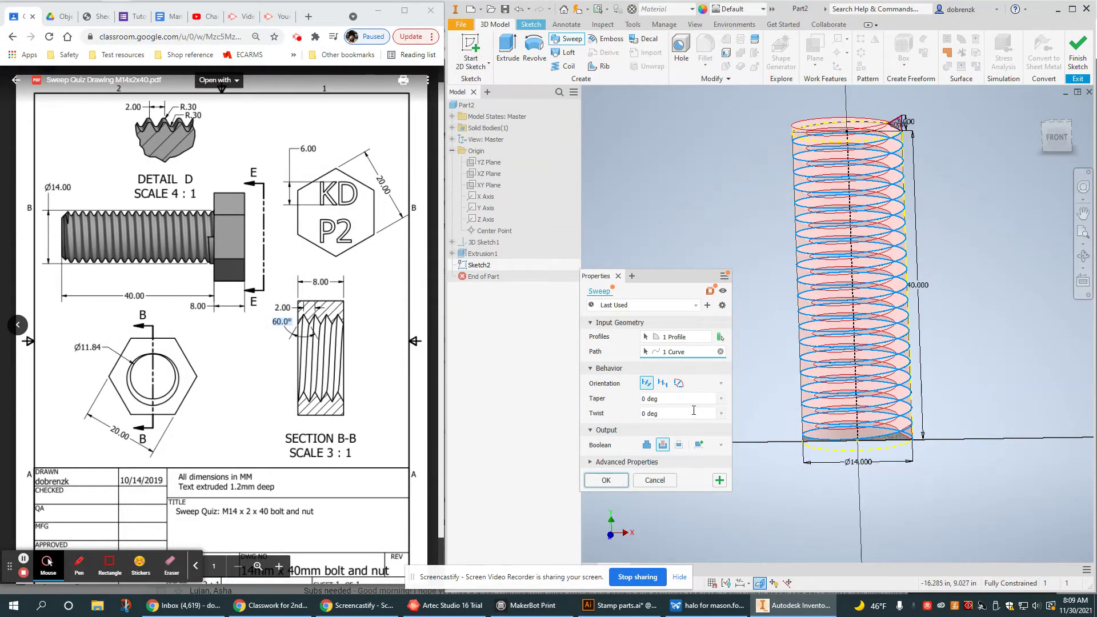
pyautogui.click(606, 480)
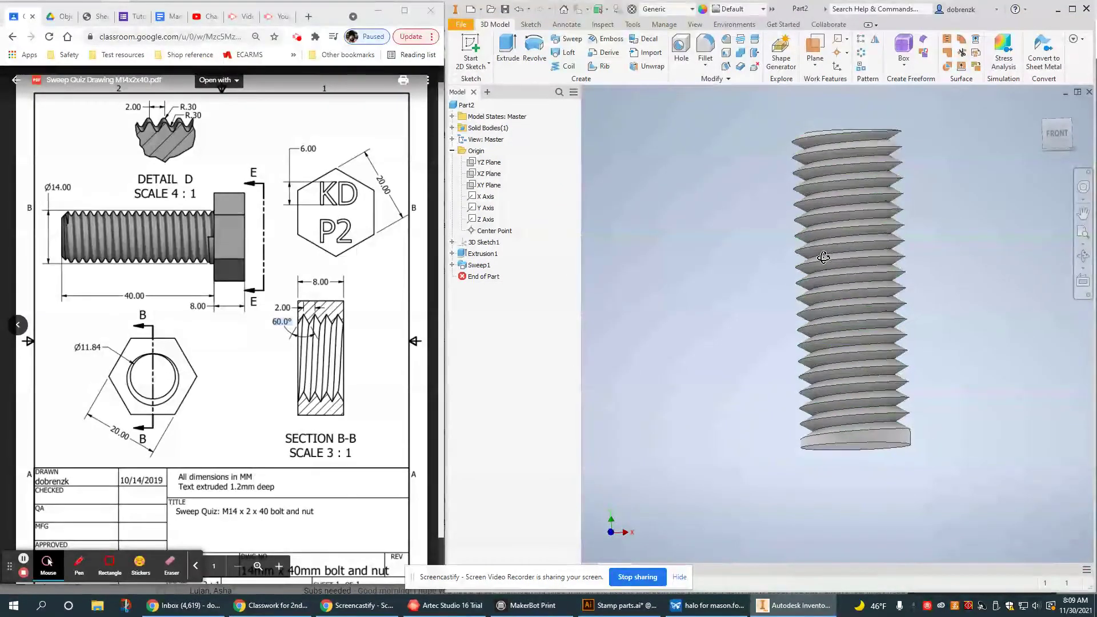
# Examine the cut thread along the whole shaft from several sides and up close at its upper end
pyautogui.keyDown('shift'); pyautogui.moveTo(823, 256); pyautogui.dragTo(913, 457, button='middle'); pyautogui.keyUp('shift')
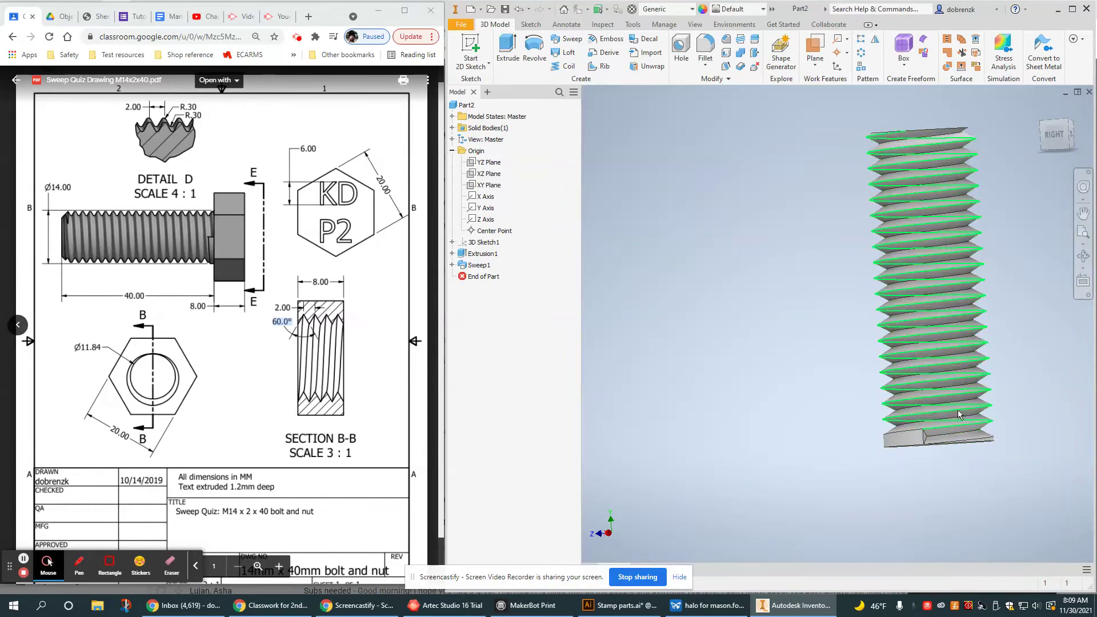
pyautogui.keyDown('shift'); pyautogui.moveTo(957, 410); pyautogui.dragTo(1017, 409, button='middle'); pyautogui.keyUp('shift')
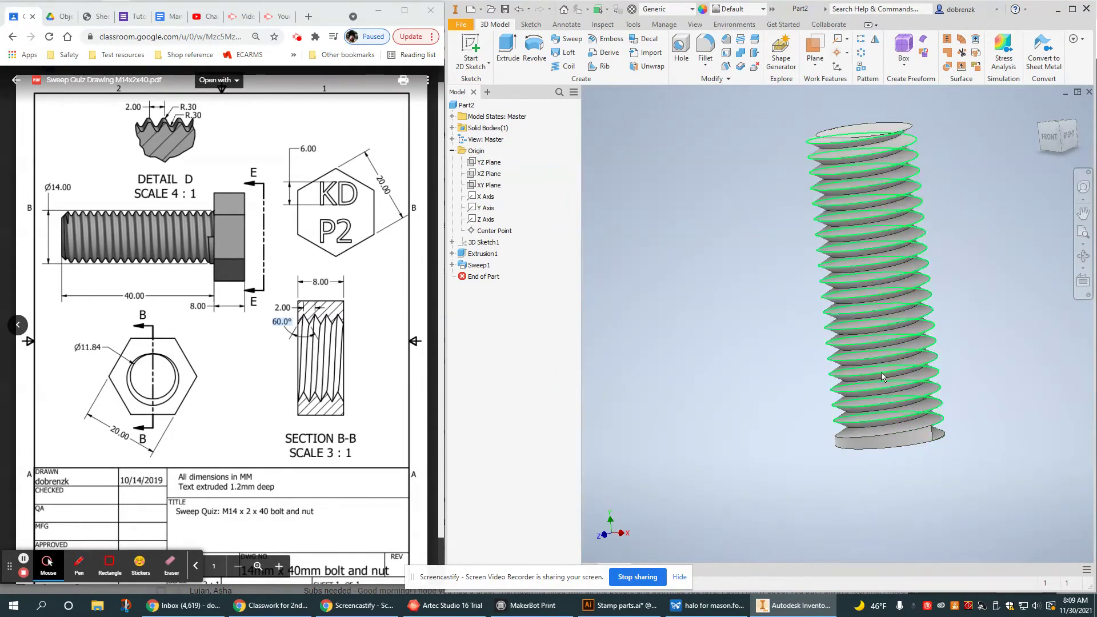
pyautogui.moveTo(942, 377)
pyautogui.keyDown('shift'); pyautogui.mouseDown(button='middle')
pyautogui.moveTo(940, 362)
pyautogui.moveTo(955, 375)
pyautogui.moveTo(950, 351)
pyautogui.moveTo(947, 361)
pyautogui.mouseUp(button='middle'); pyautogui.keyUp('shift')
pyautogui.scroll(5, 868, 130)
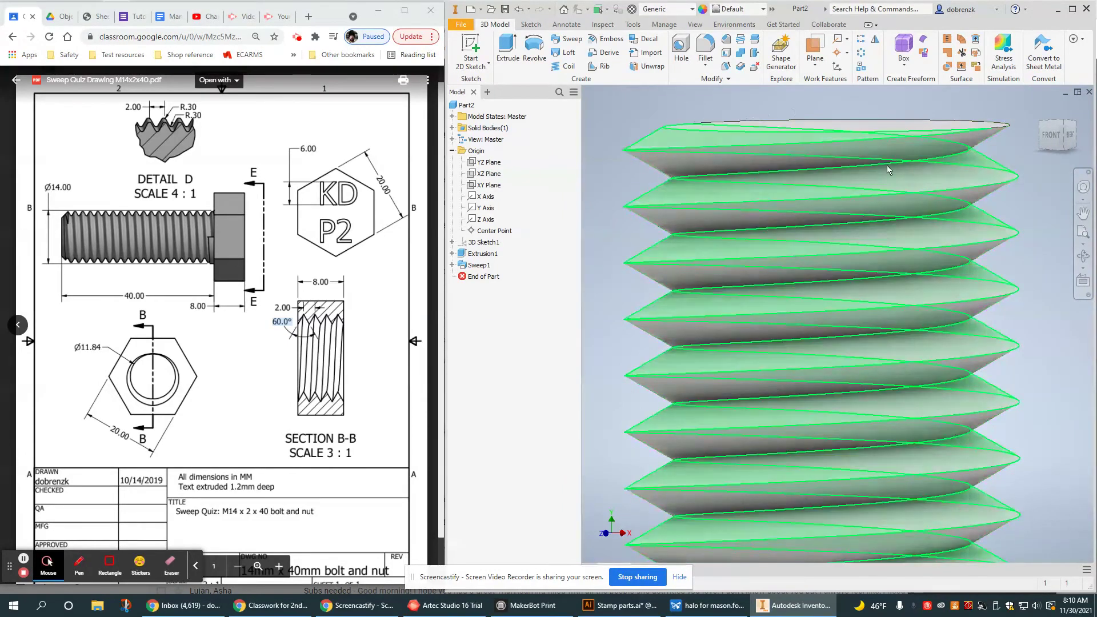
pyautogui.scroll(-5, 892, 222)
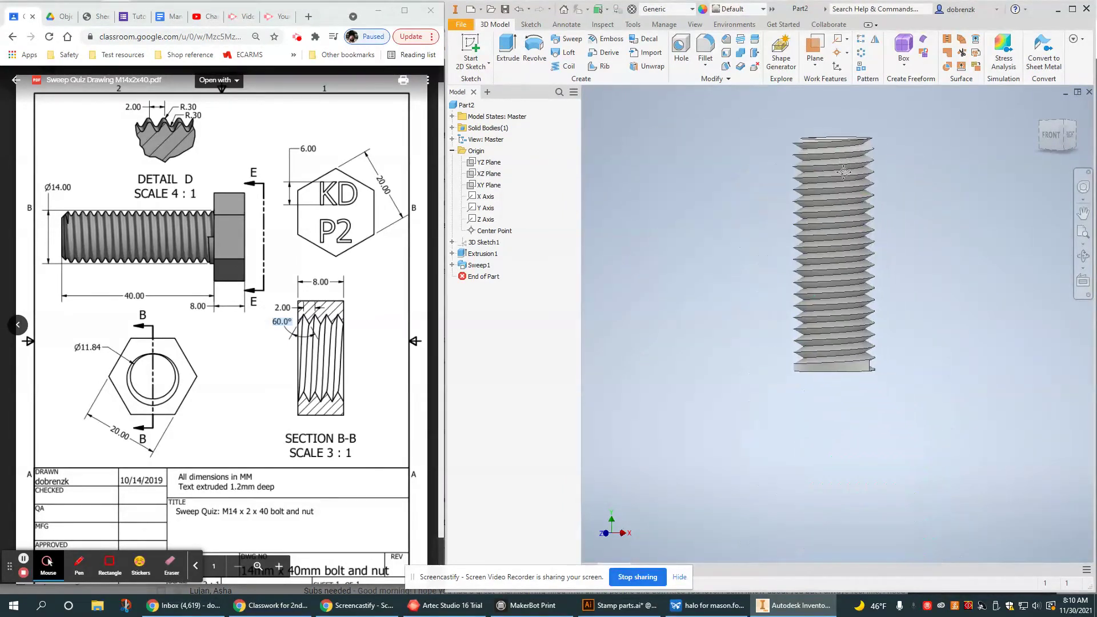
pyautogui.scroll(5, 853, 231)
pyautogui.moveTo(854, 232); pyautogui.dragTo(856, 178, button='middle')
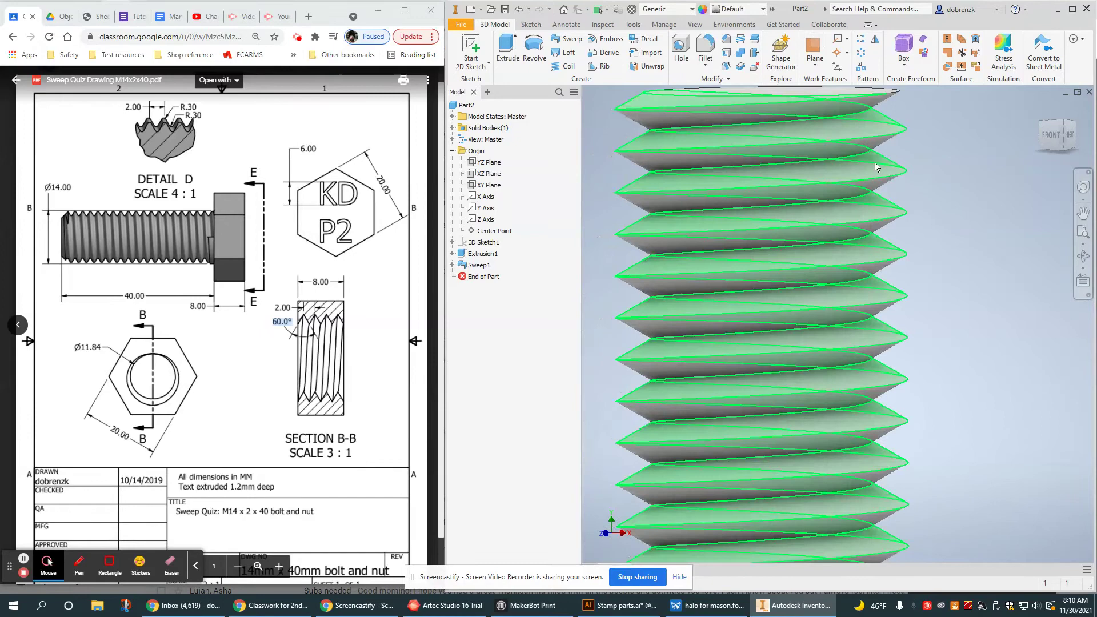
pyautogui.scroll(3, 876, 163)
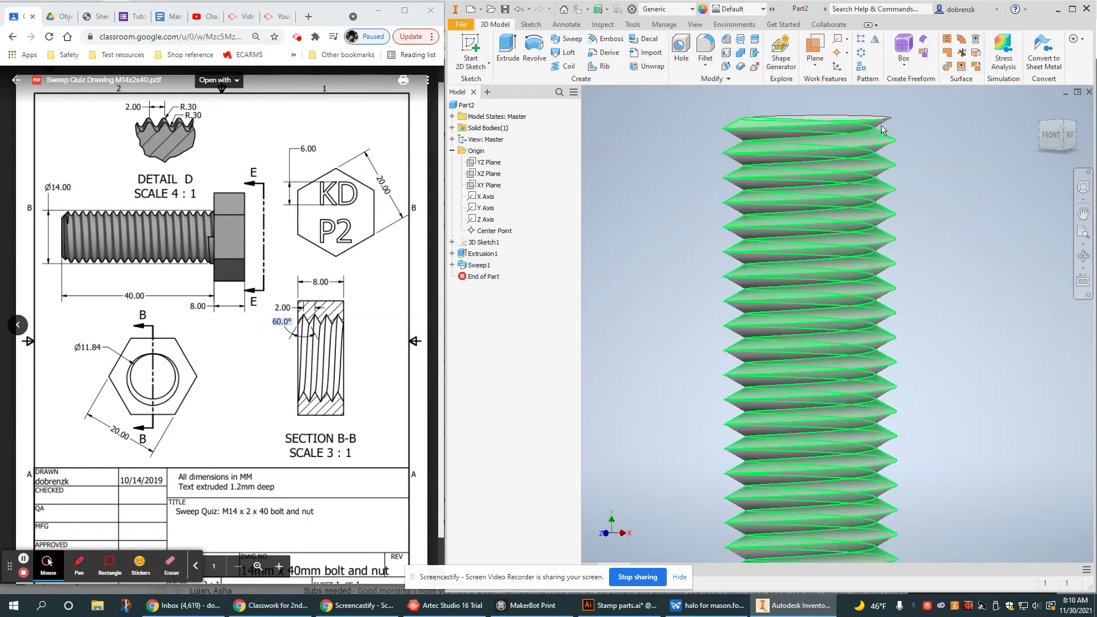
# Compare the thread's crests and roots with the R.30 roundings in Detail D of the drawing
pyautogui.click(231, 121)
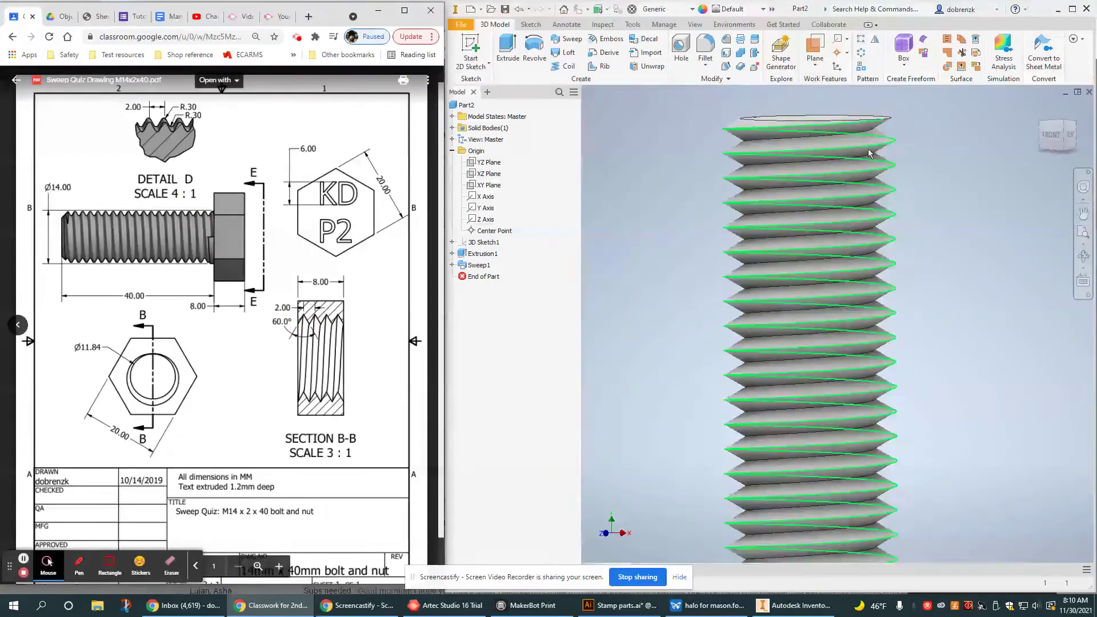
pyautogui.scroll(-10, 877, 154)
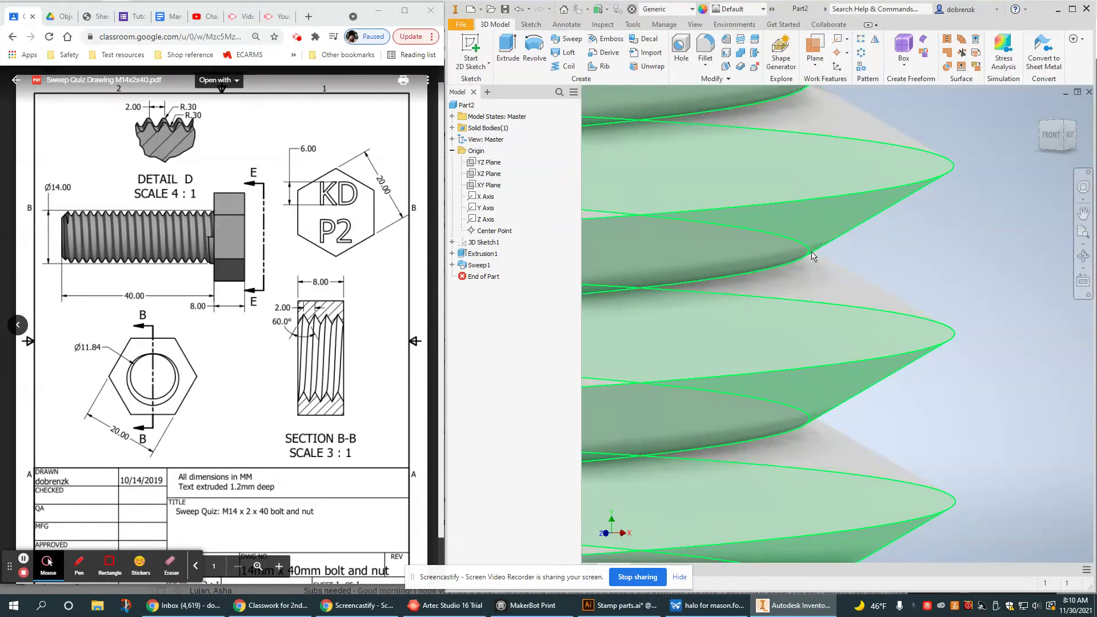
pyautogui.scroll(5, 822, 257)
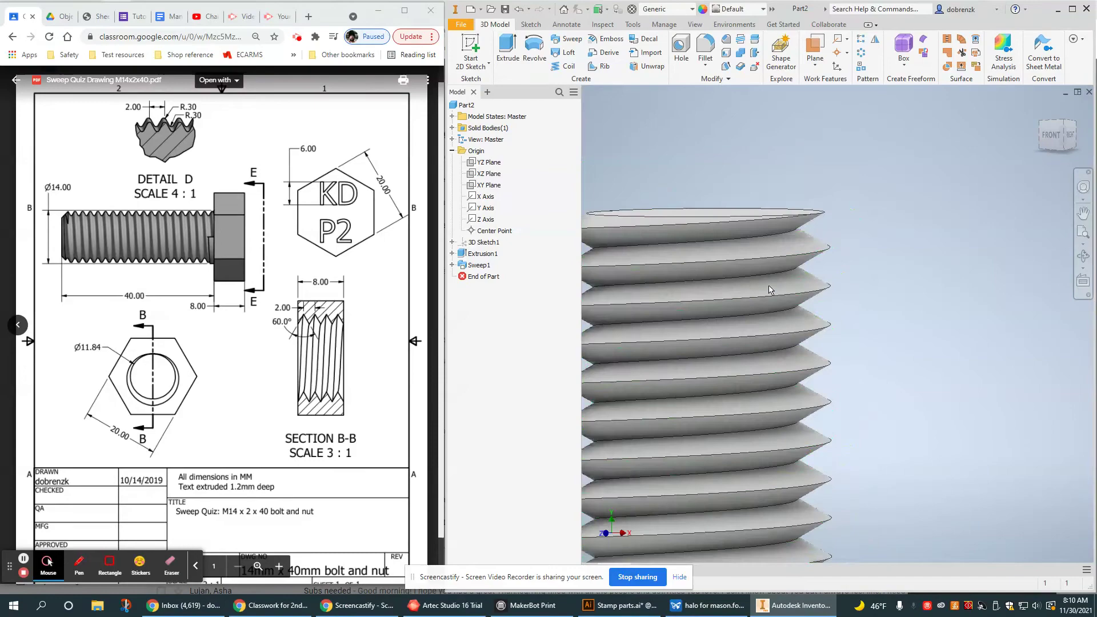
pyautogui.scroll(3, 769, 291)
pyautogui.moveTo(769, 290); pyautogui.dragTo(892, 220, button='middle')
pyautogui.scroll(-4, 867, 212)
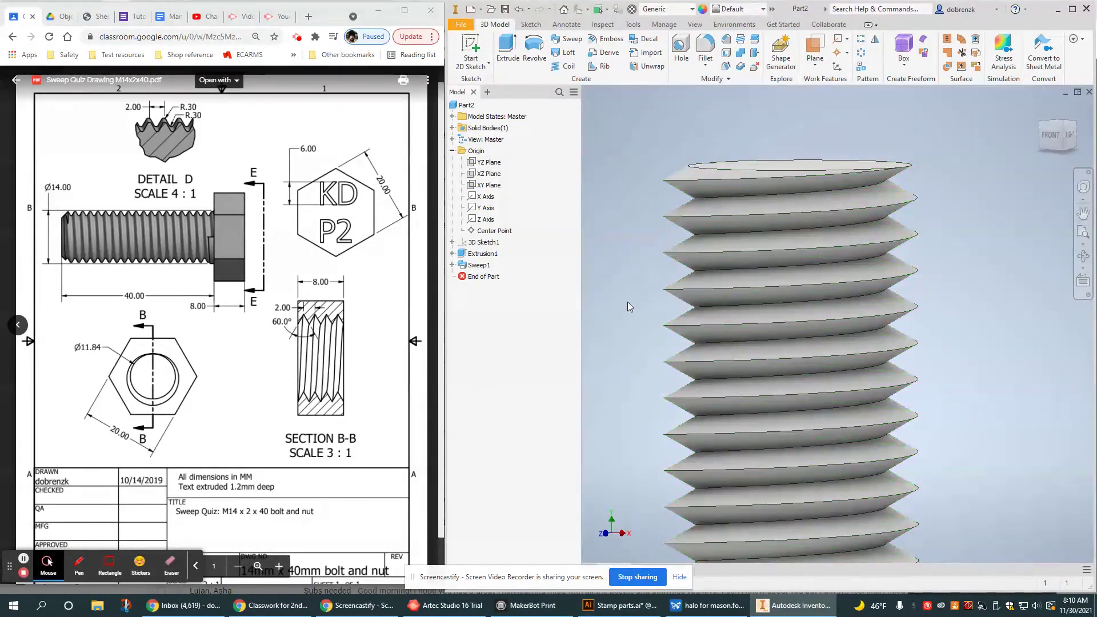
# Open the sweep's profile sketch for editing and fillet the triangle's apex with a 0.125 in radius
pyautogui.click(452, 265)
pyautogui.doubleClick(491, 290)
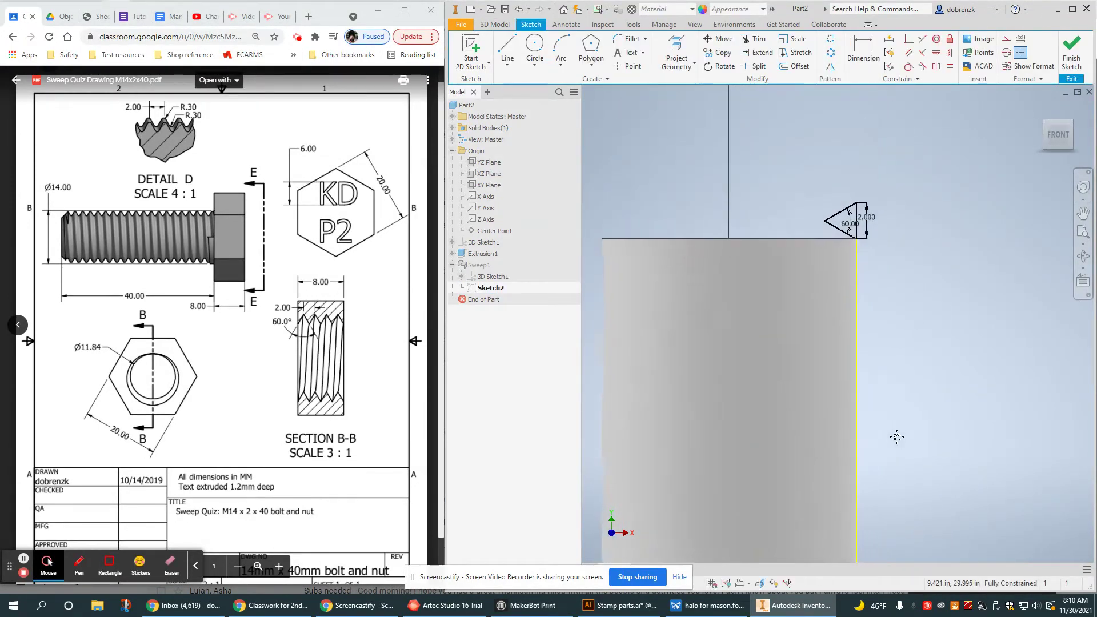
pyautogui.click(171, 124)
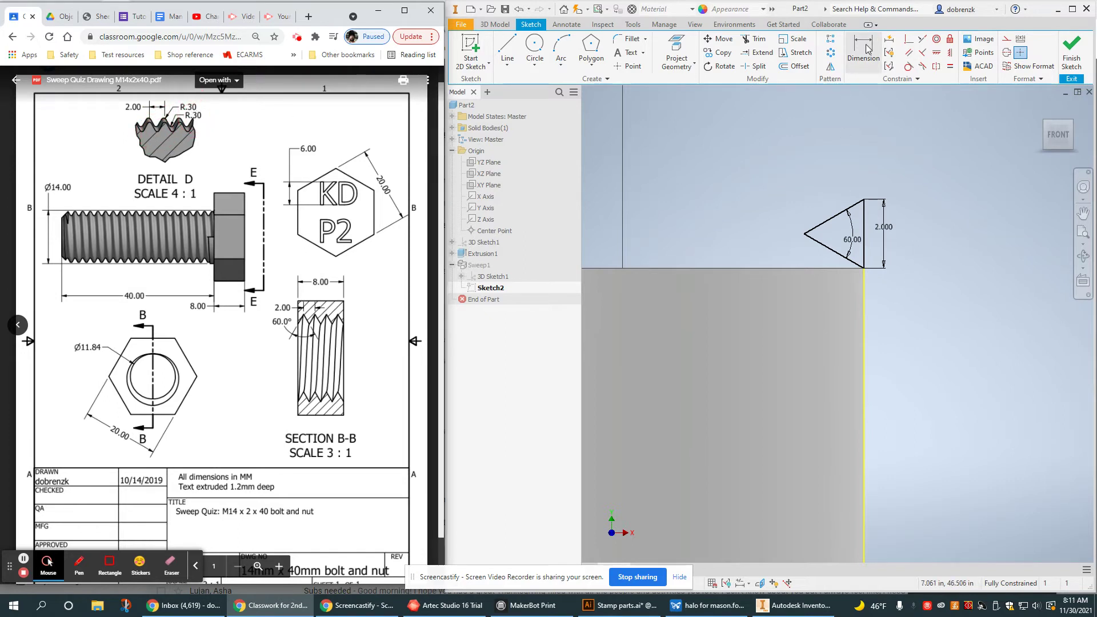
pyautogui.click(629, 38)
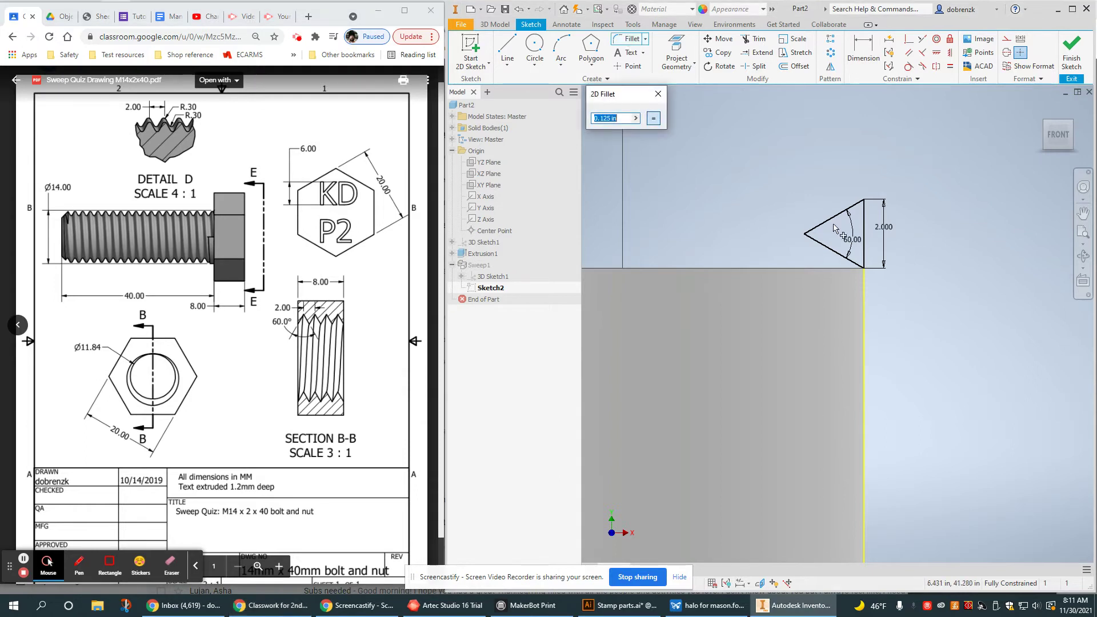
pyautogui.click(813, 228)
pyautogui.click(815, 239)
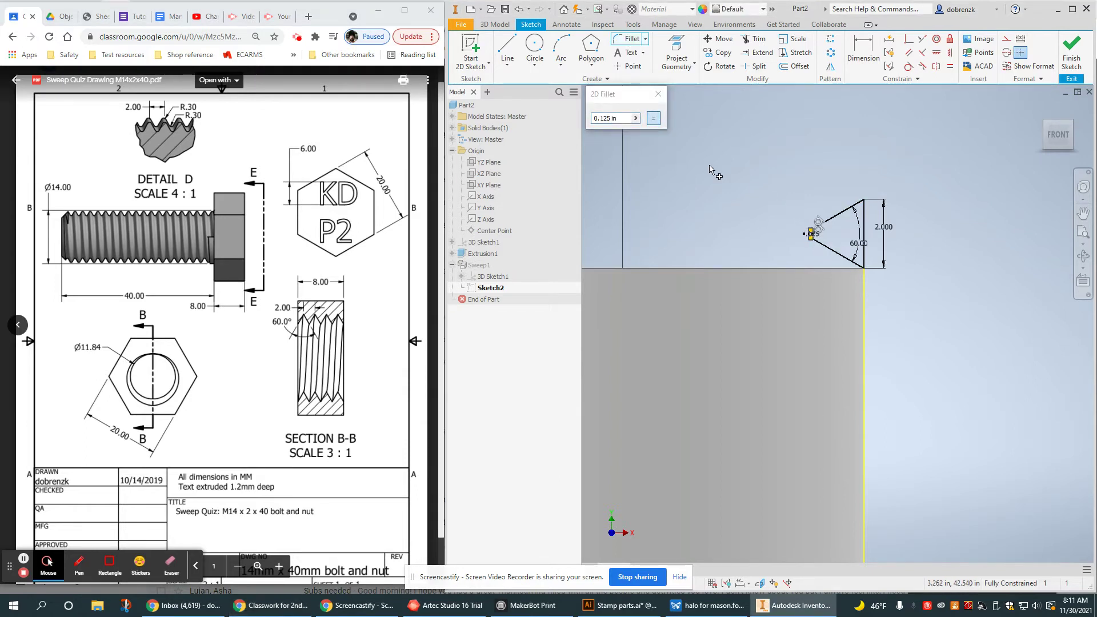
pyautogui.press('Escape')
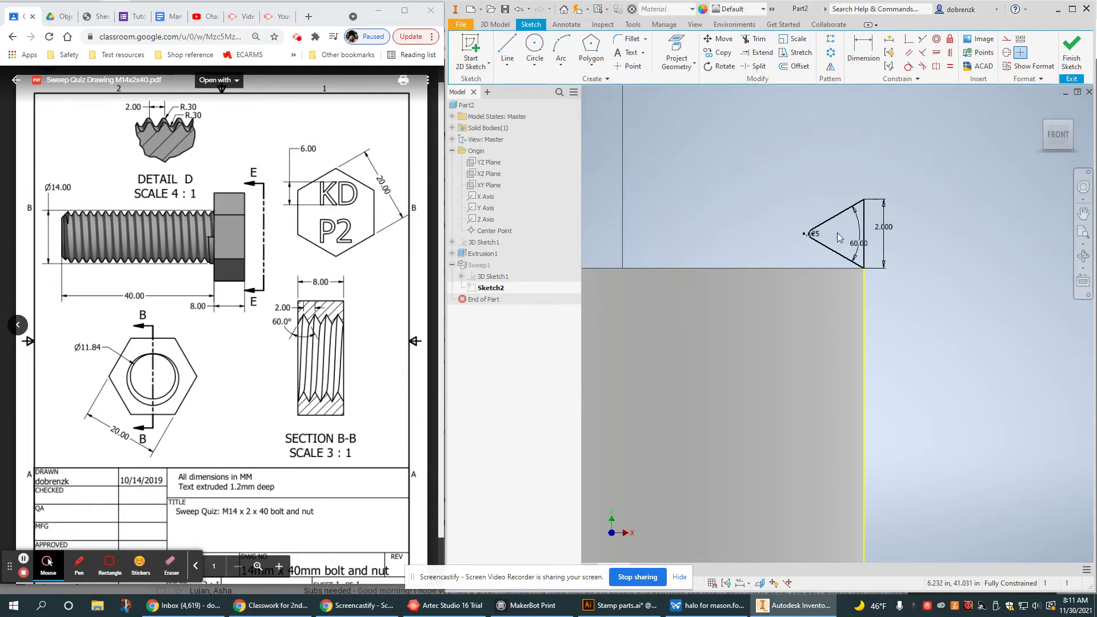
# Undo the 0.125 in apex fillet and return to editing the sweep's profile sketch
pyautogui.hotkey('ctrl', 'z')
pyautogui.hotkey('ctrl', 'z')
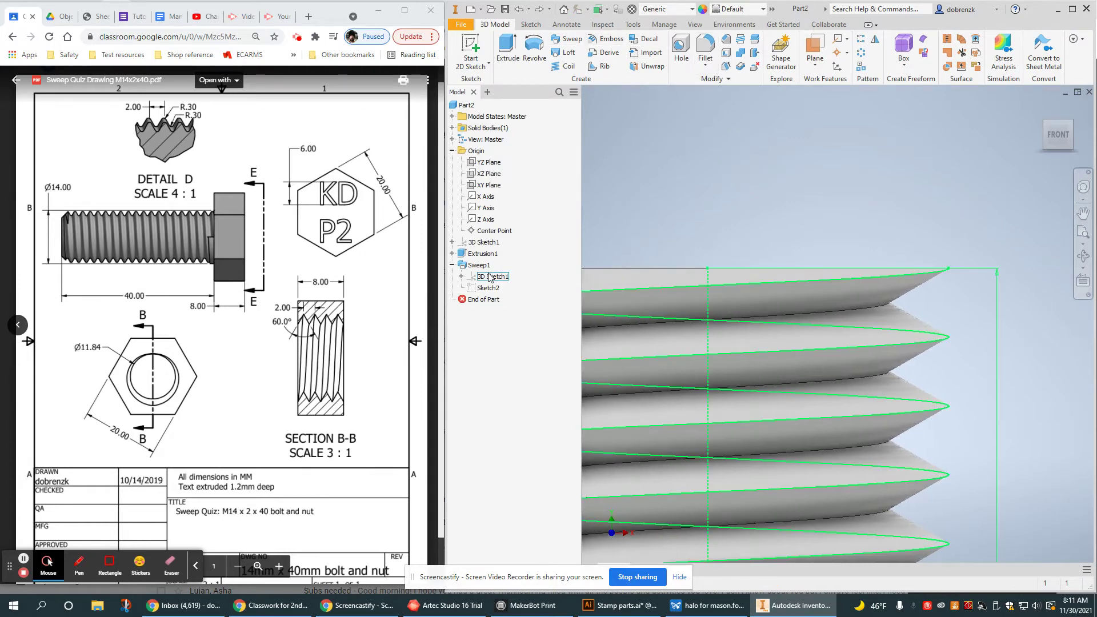
pyautogui.hotkey('ctrl', 'z')
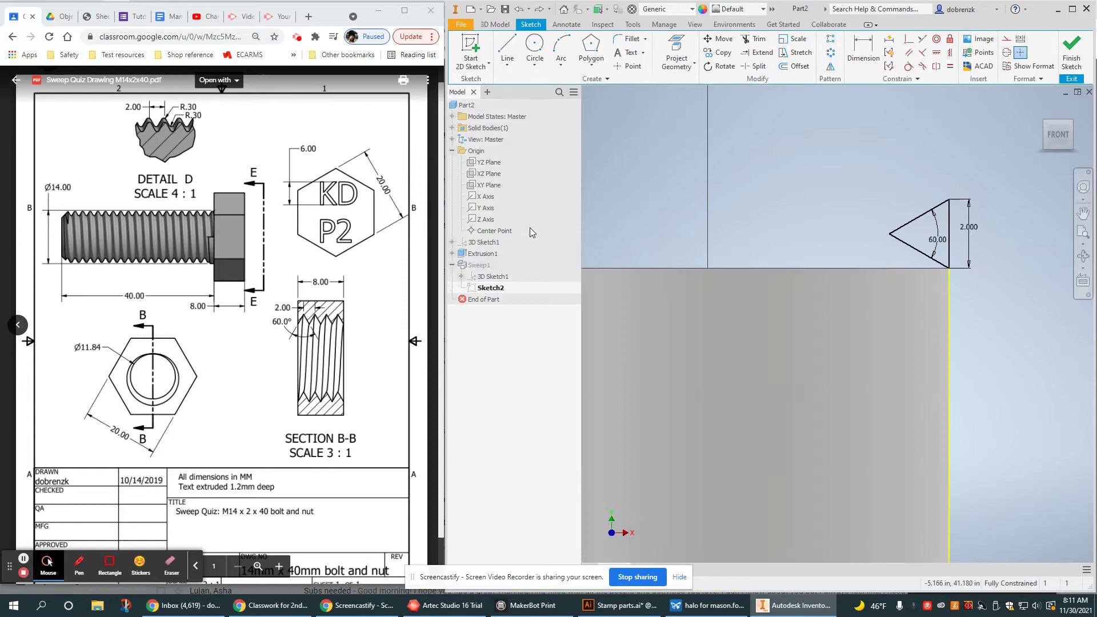
# Fillet the apex of the triangular thread profile with a 0.300 in radius
pyautogui.click(622, 40)
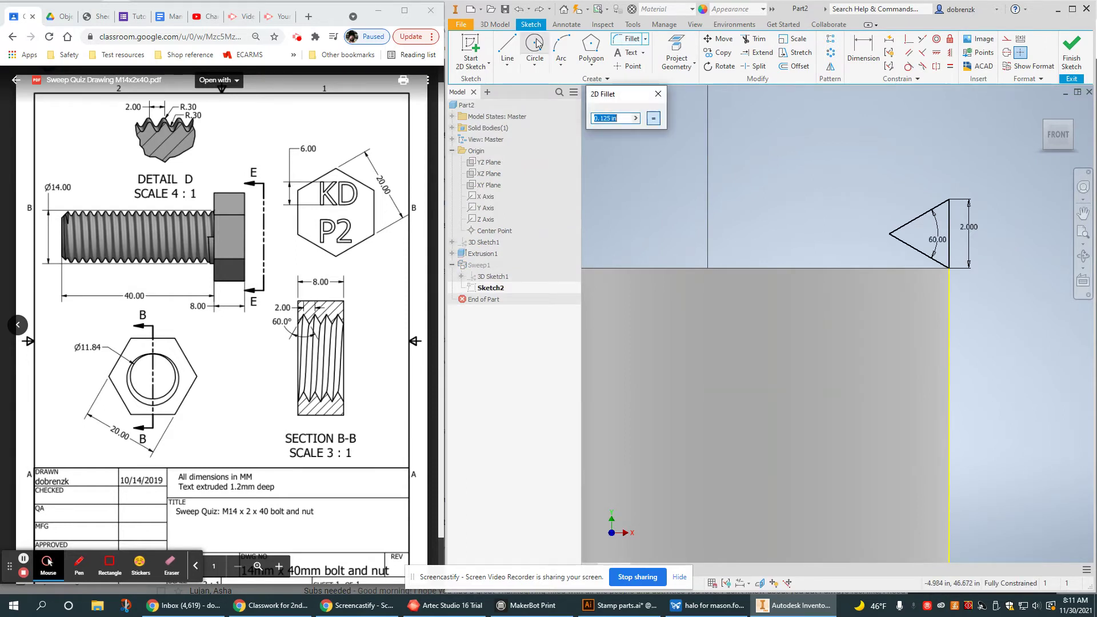
pyautogui.scroll(2, 915, 237)
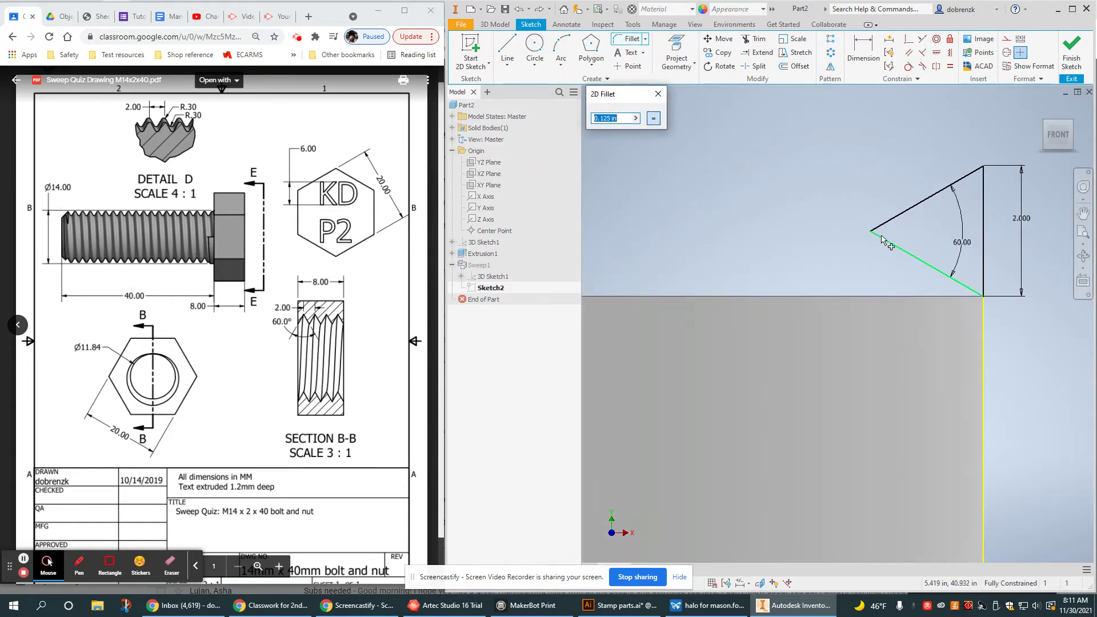
pyautogui.press('Escape')
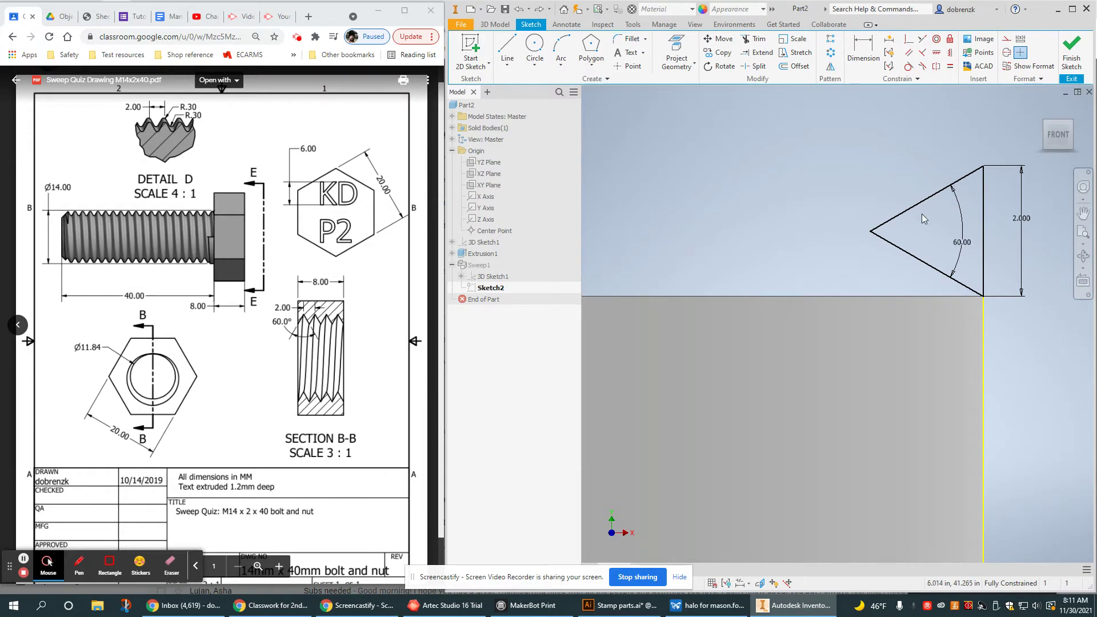
pyautogui.click(631, 40)
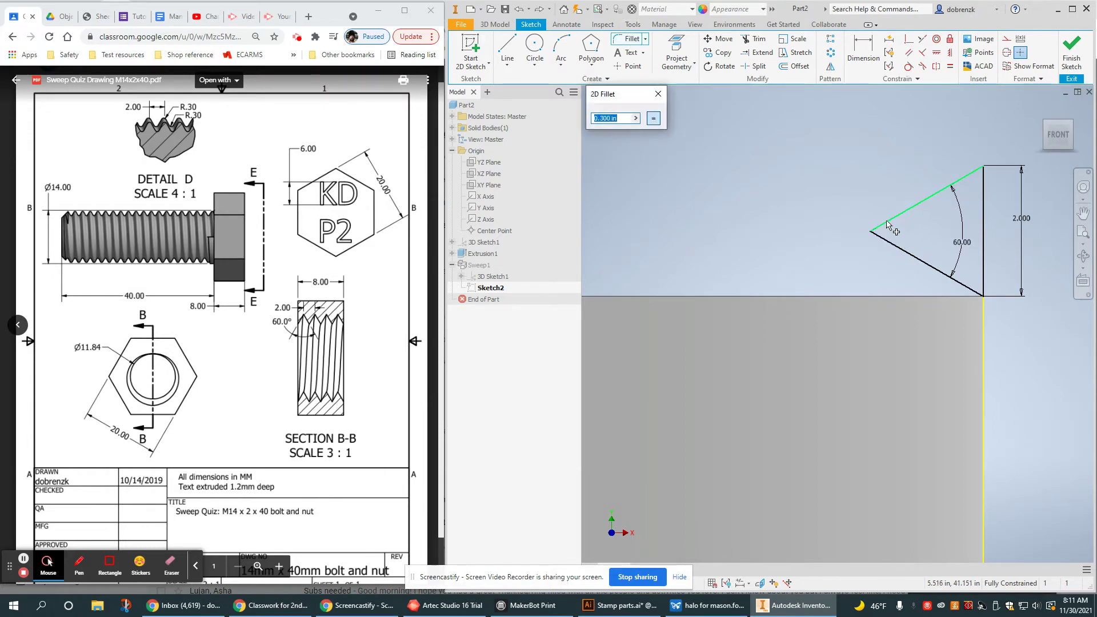
pyautogui.click(872, 232)
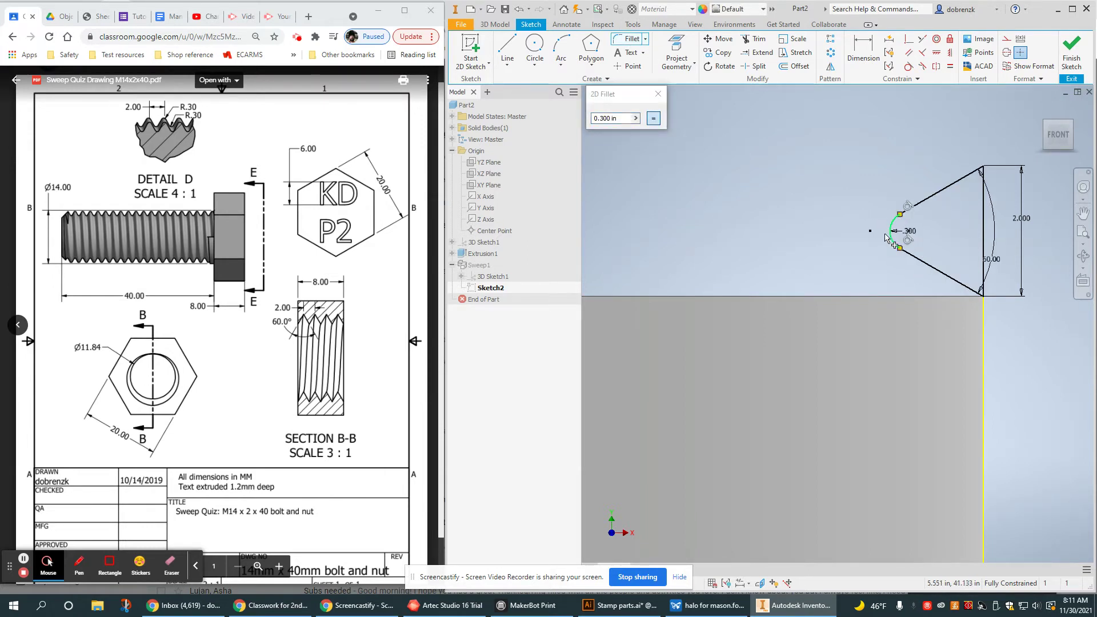
# Draw a short line from the triangle's lower outer corner, sloping down and inward into the shaft
pyautogui.moveTo(898, 239); pyautogui.dragTo(781, 191, button='middle')
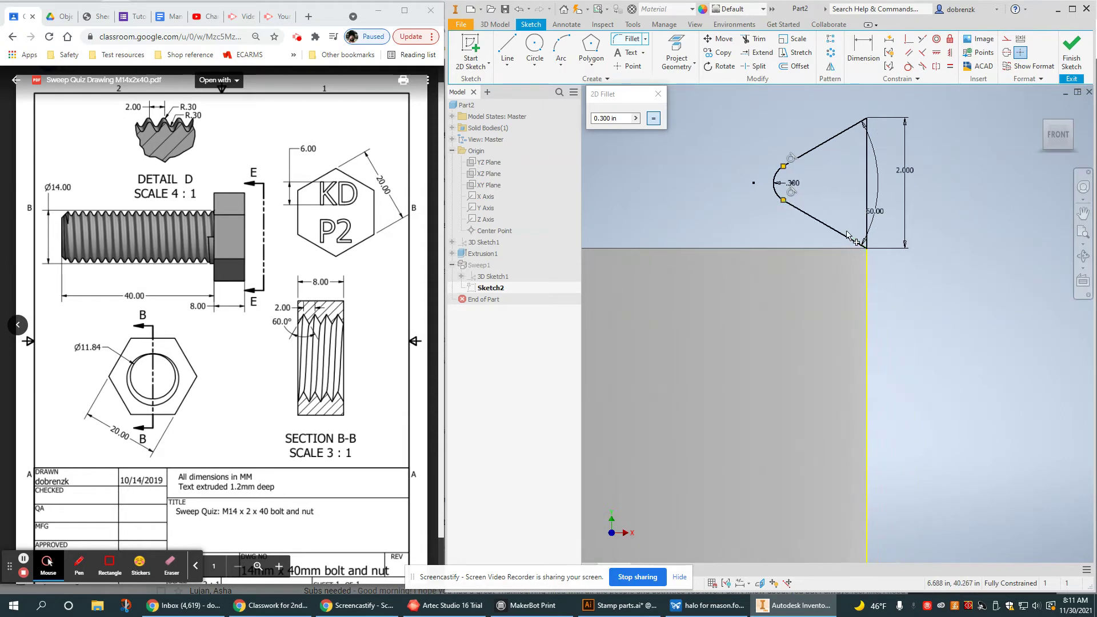
pyautogui.moveTo(849, 235); pyautogui.dragTo(808, 274, button='middle')
pyautogui.press('l')
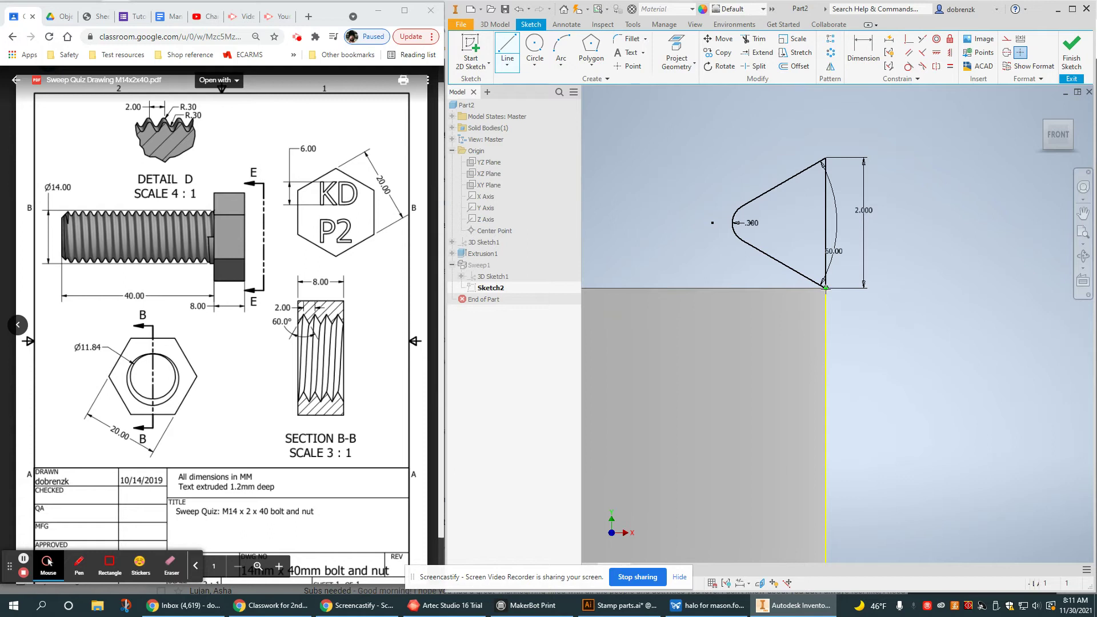
pyautogui.click(826, 288)
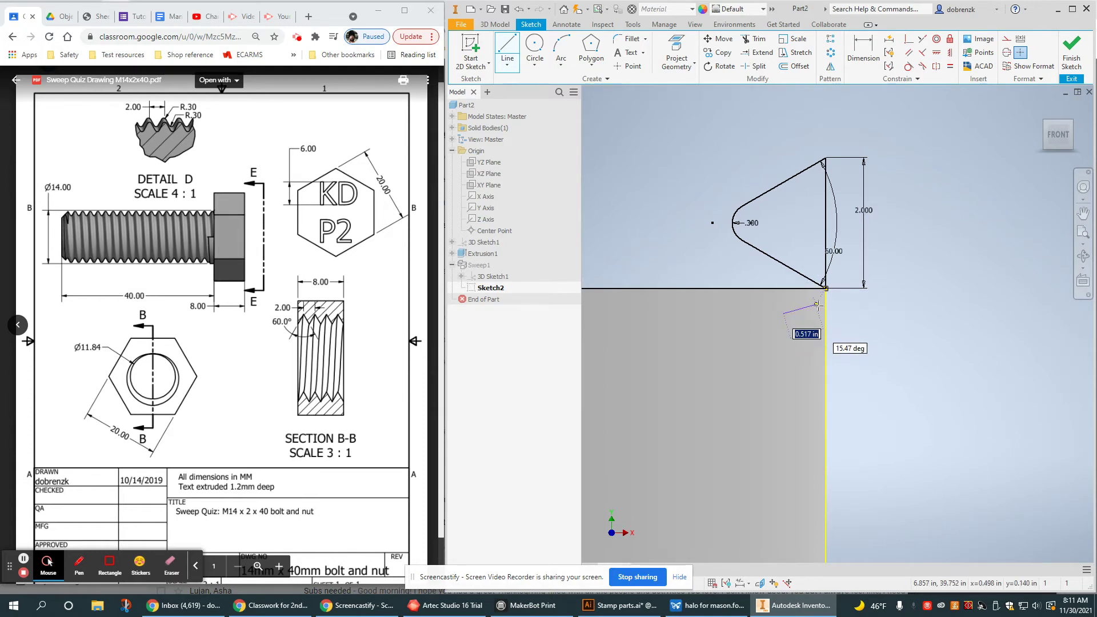
pyautogui.rightClick(714, 342)
pyautogui.press('Escape')
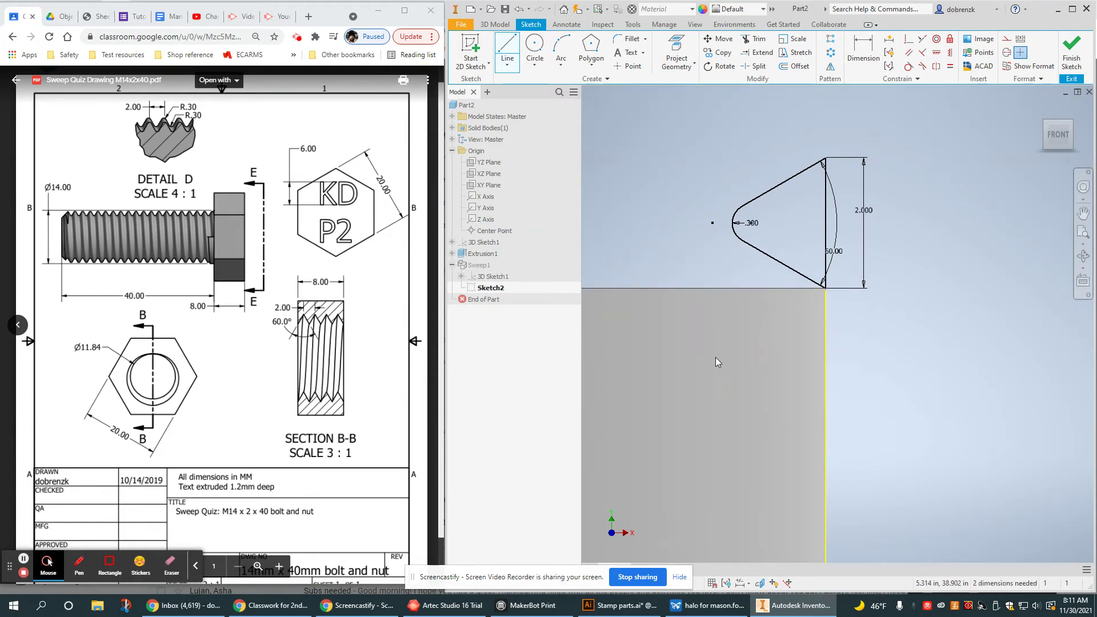
# Slice the graphics at the sketch plane and dimension the angle between the triangle's lower edge and the short line as 60 degrees
pyautogui.rightClick(669, 382)
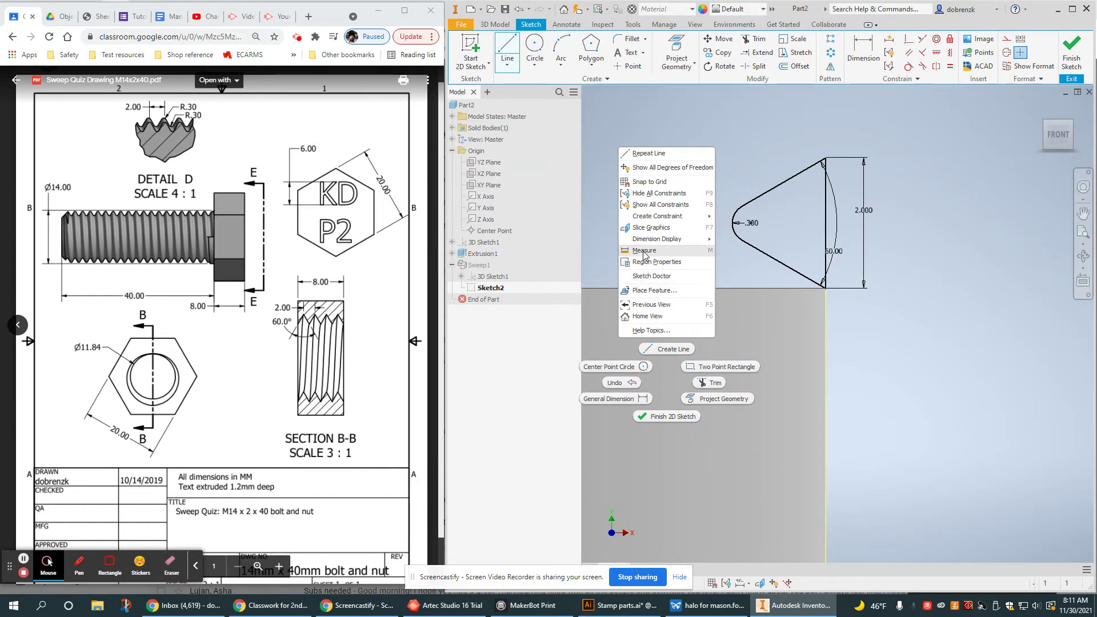
pyautogui.click(651, 227)
pyautogui.scroll(-3, 818, 298)
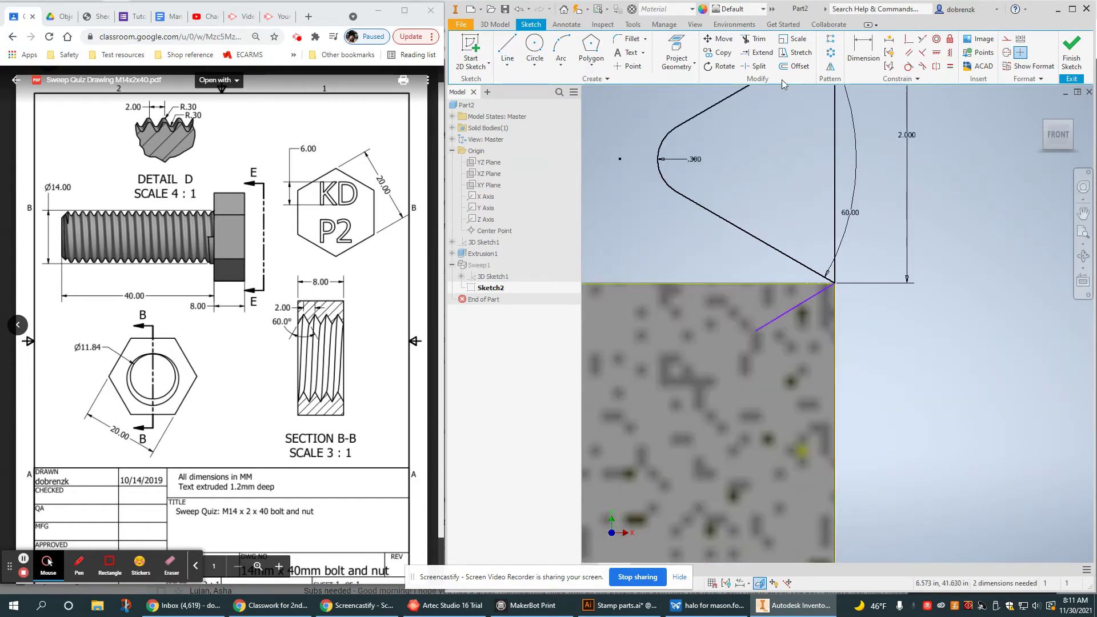
pyautogui.click(862, 51)
pyautogui.click(800, 262)
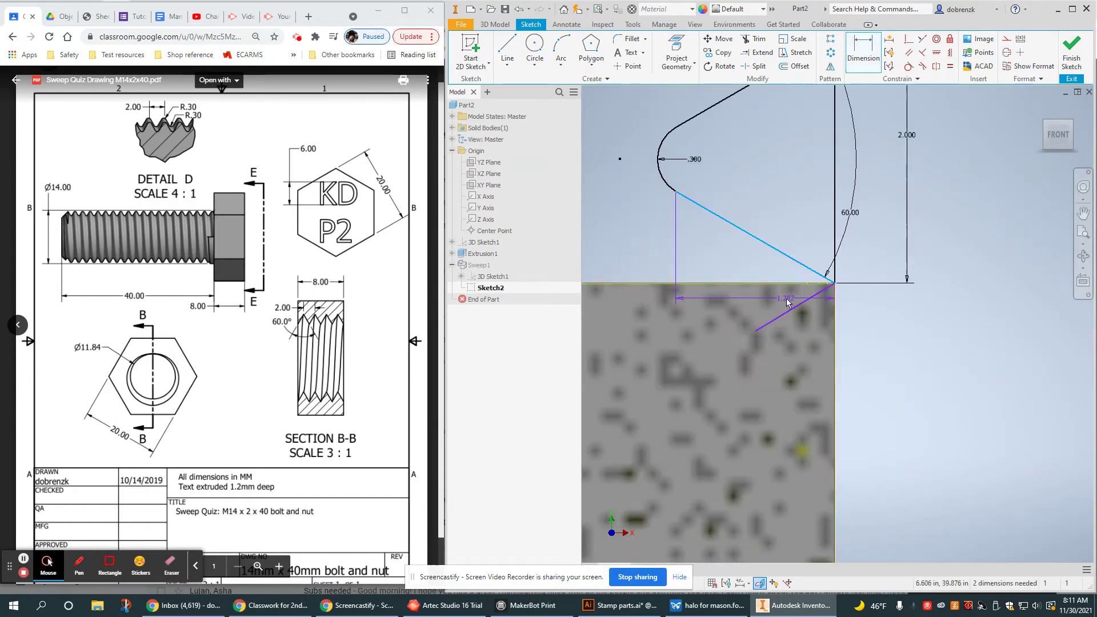
pyautogui.click(788, 304)
pyautogui.click(713, 271)
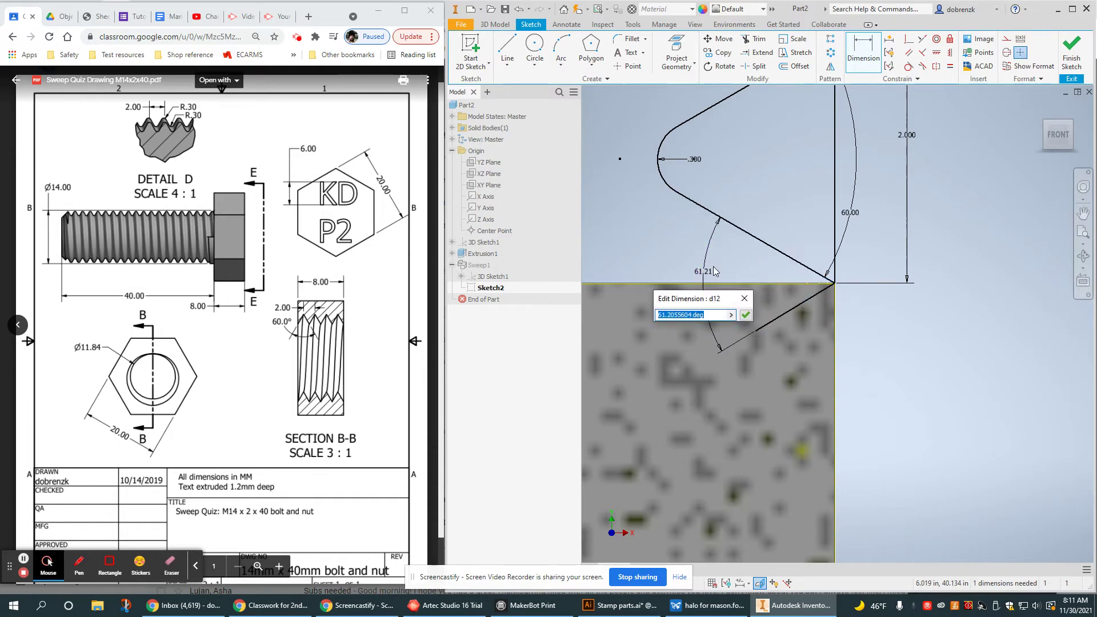
pyautogui.press('Return')
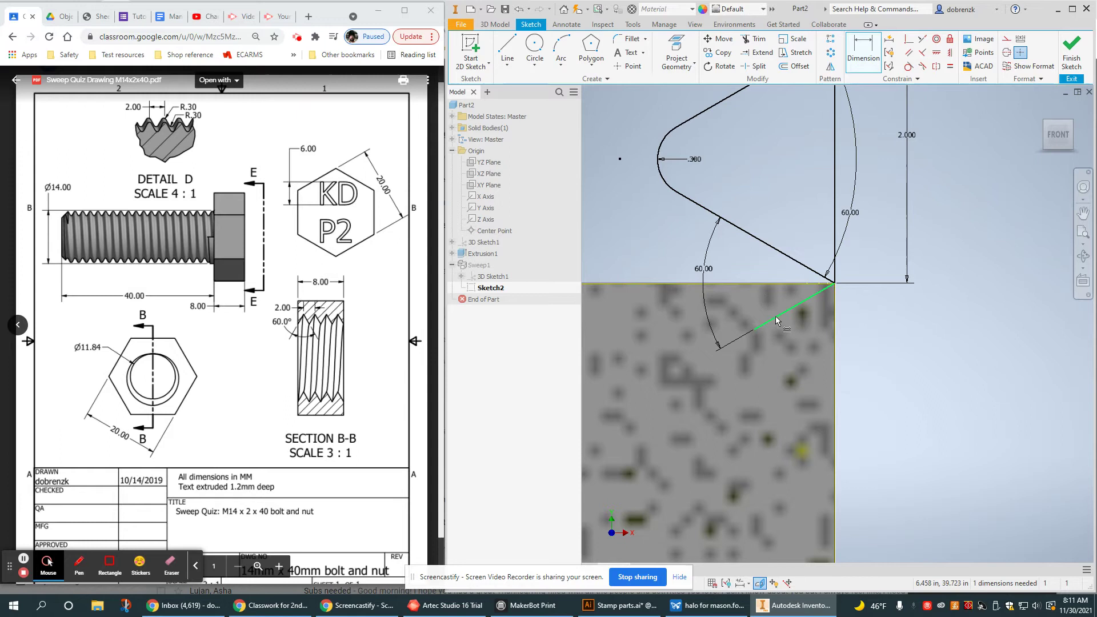
# Draw a three-point arc from the triangle's lower edge to the short line, bulging outward toward their shared corner
pyautogui.click(561, 54)
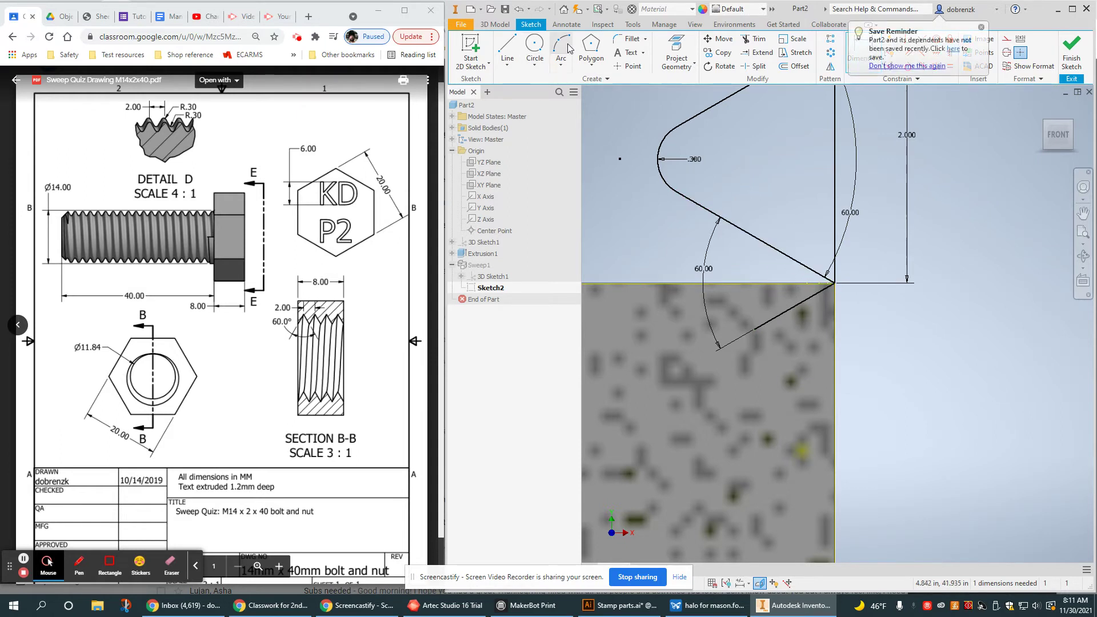
pyautogui.click(785, 254)
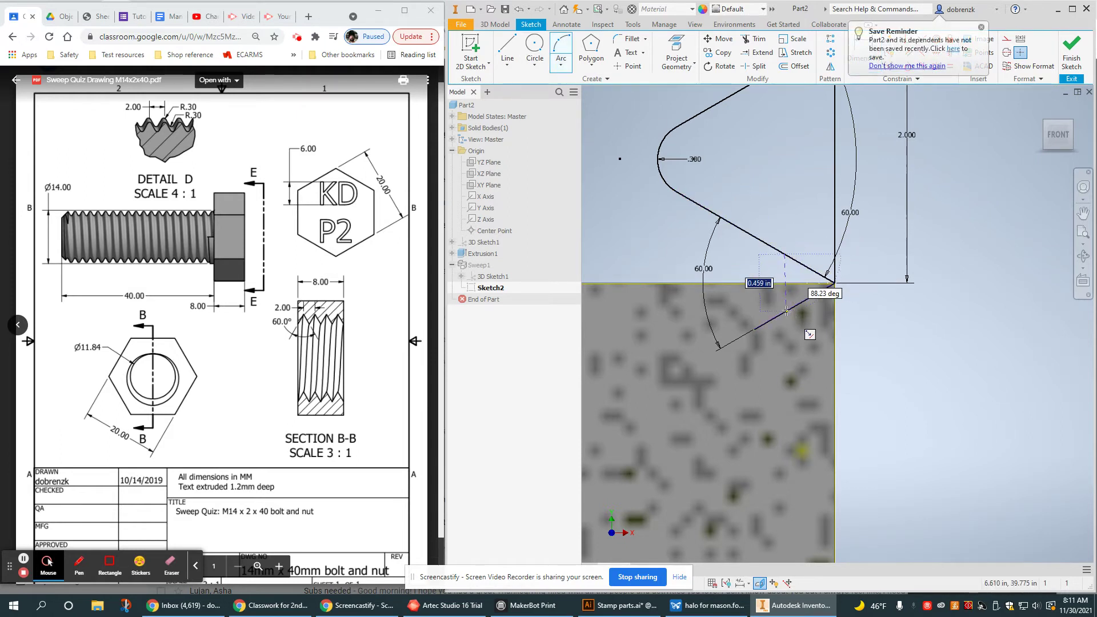
pyautogui.click(788, 310)
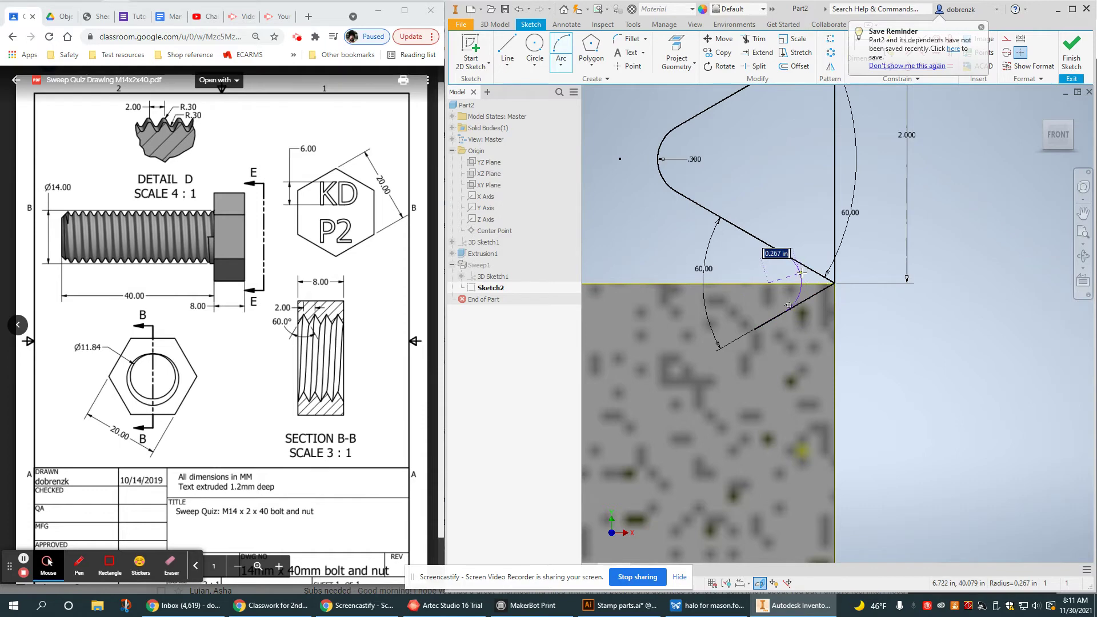
pyautogui.click(801, 273)
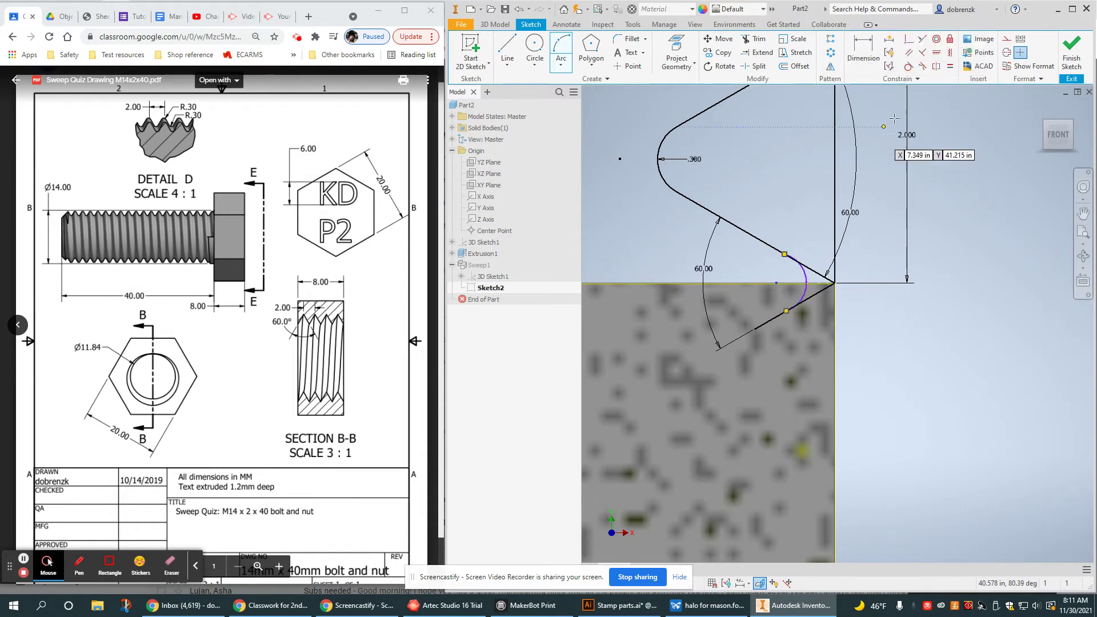
# Make the arc tangent to both the short line and the triangle's lower edge
pyautogui.click(909, 66)
pyautogui.scroll(5, 789, 244)
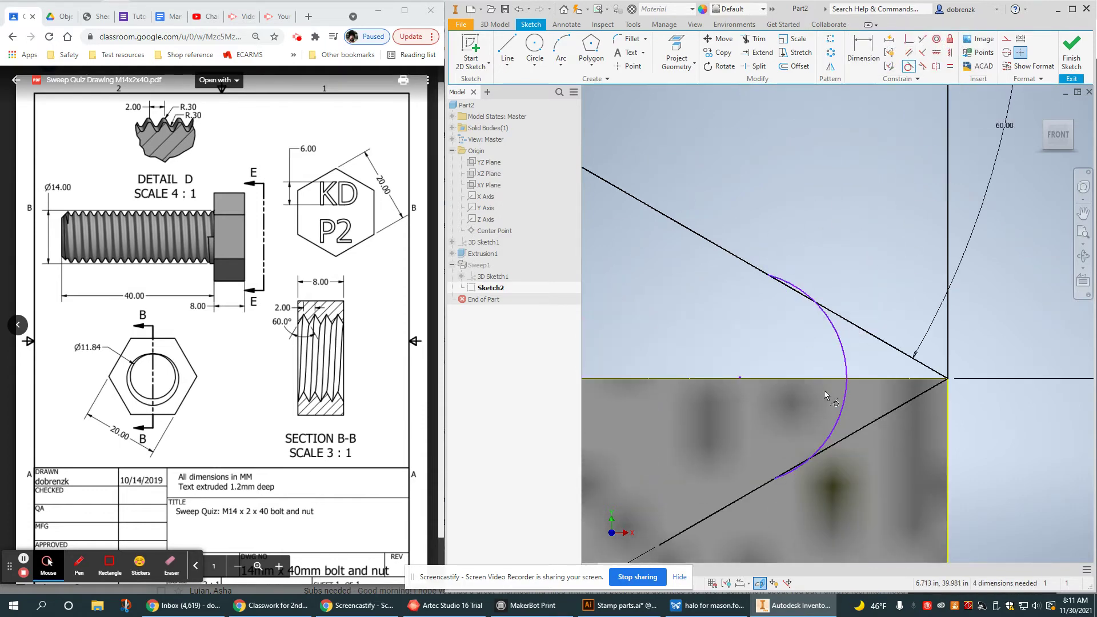
pyautogui.click(835, 421)
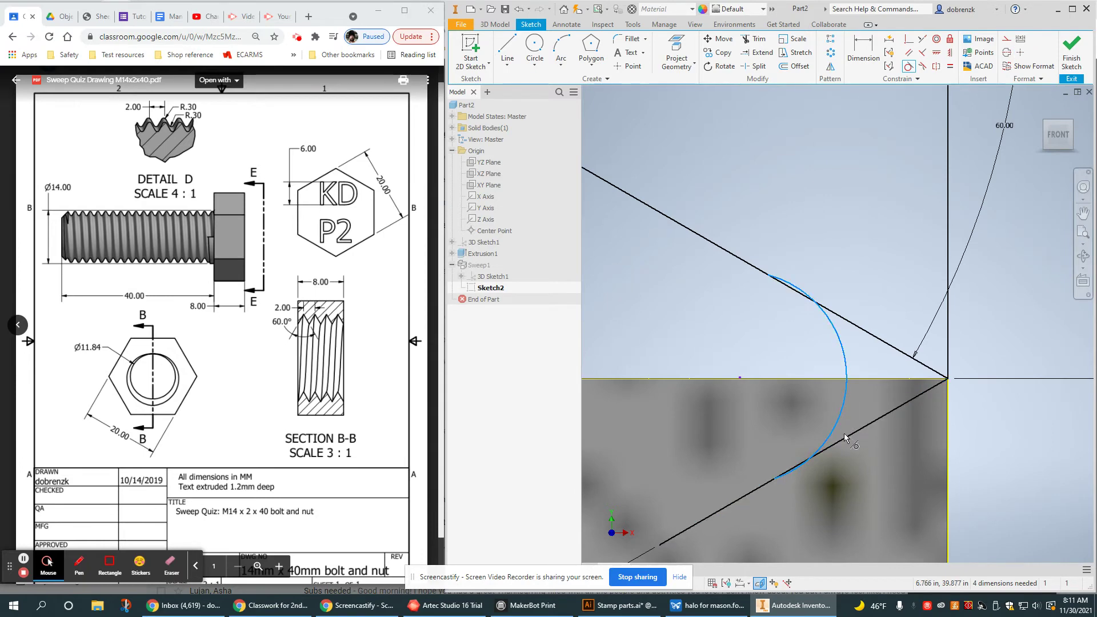
pyautogui.click(844, 437)
pyautogui.click(826, 308)
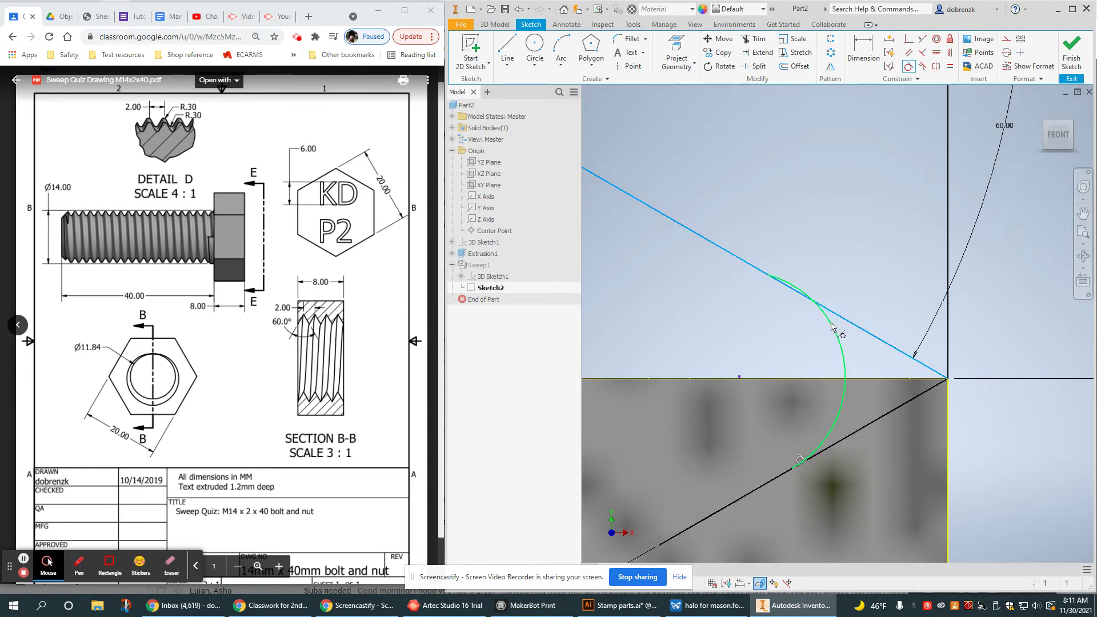
pyautogui.click(832, 326)
# Set the arc's radius to 0.3 in and move the short line's free end onto the arc's lower endpoint
pyautogui.press('d')
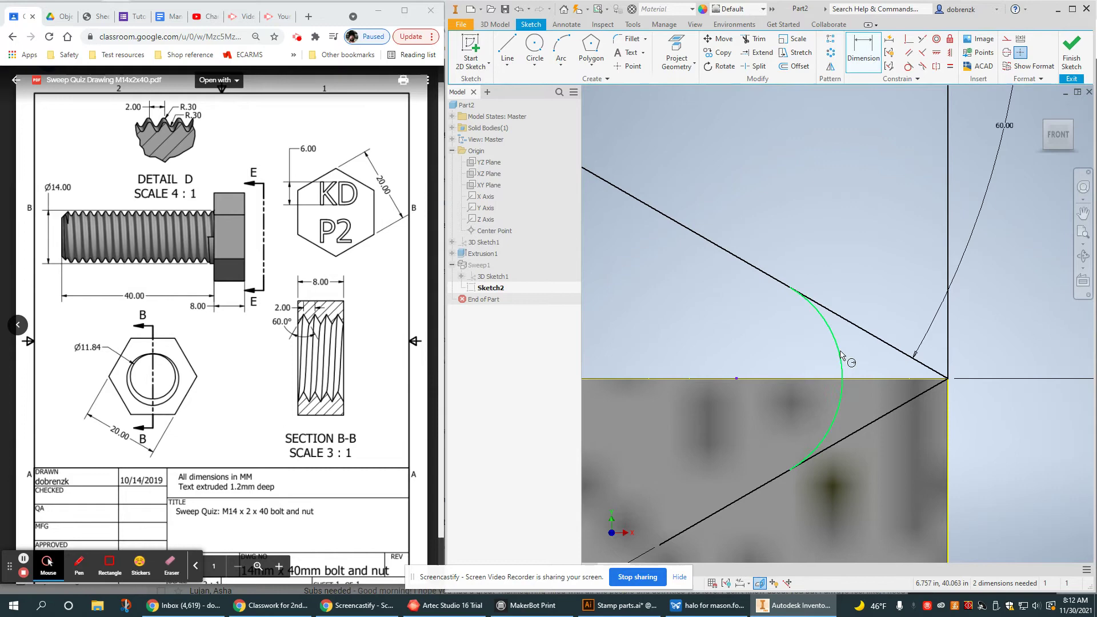
pyautogui.click(841, 355)
pyautogui.click(1022, 362)
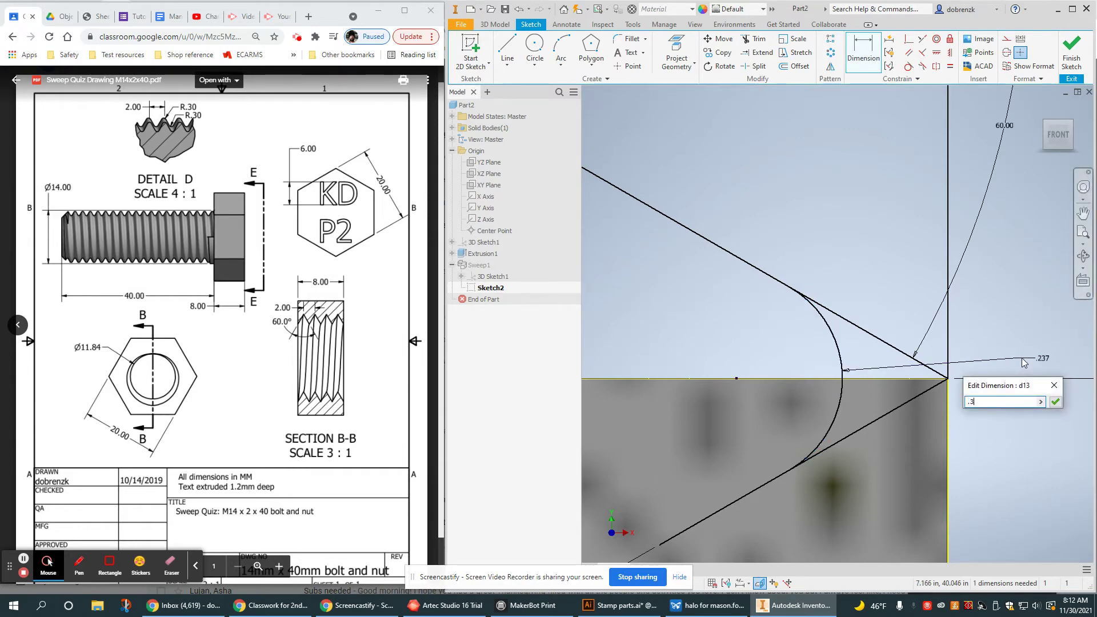
pyautogui.press('Return')
pyautogui.scroll(-3, 831, 423)
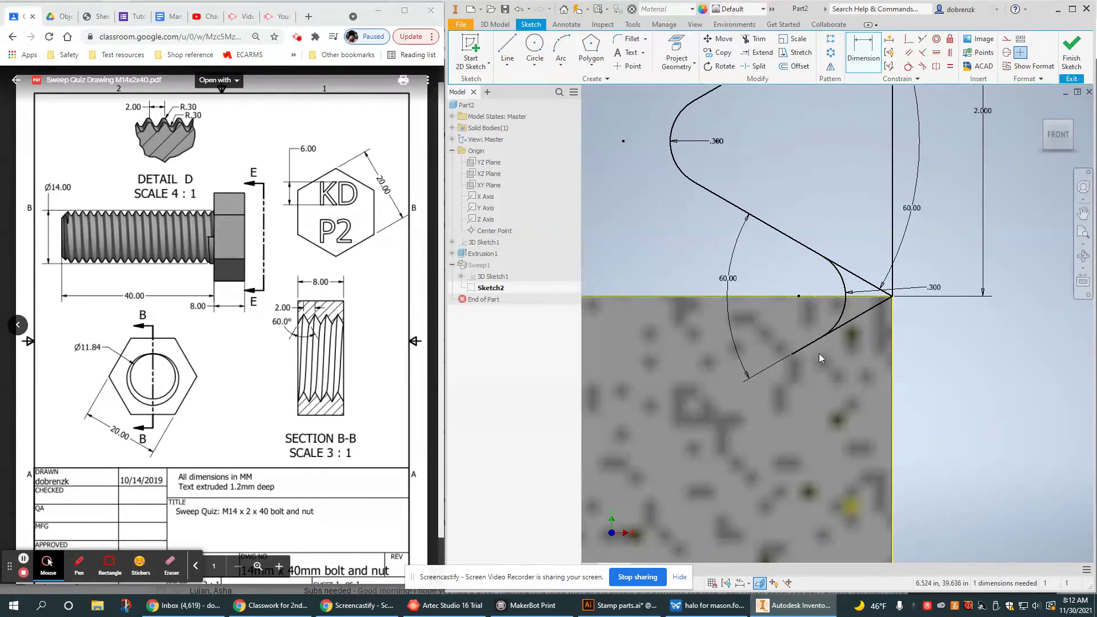
pyautogui.moveTo(791, 355); pyautogui.dragTo(823, 339)
pyautogui.scroll(3, 907, 310)
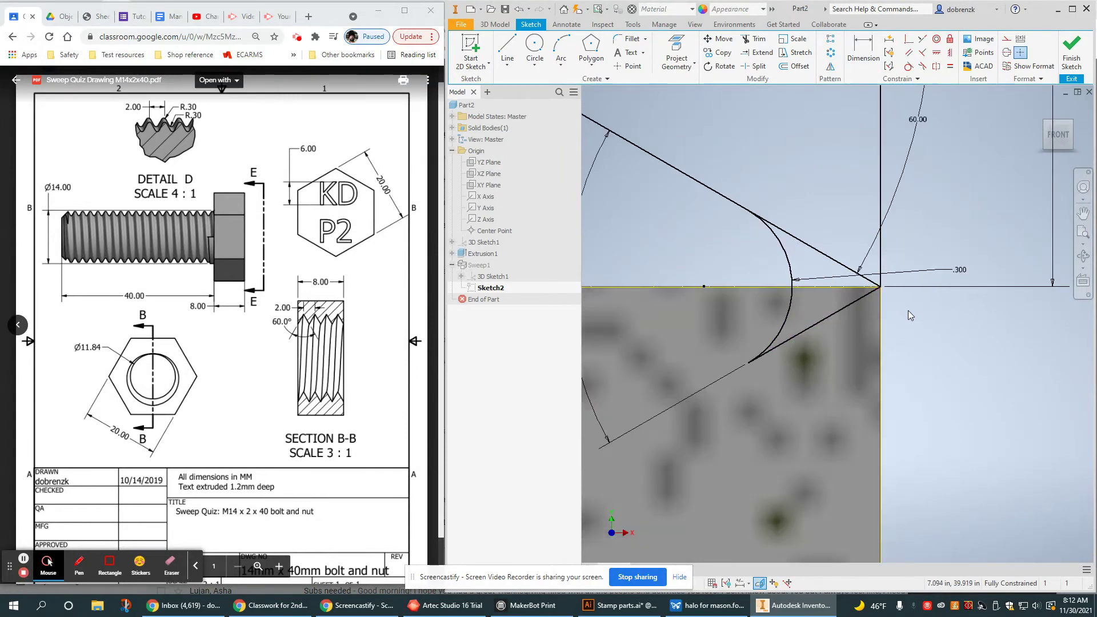
# Examine the profile sketch around the crest arc and the shaft corner, and compare it with the quiz drawing
pyautogui.scroll(-2, 908, 311)
pyautogui.moveTo(907, 313); pyautogui.dragTo(907, 367, button='middle')
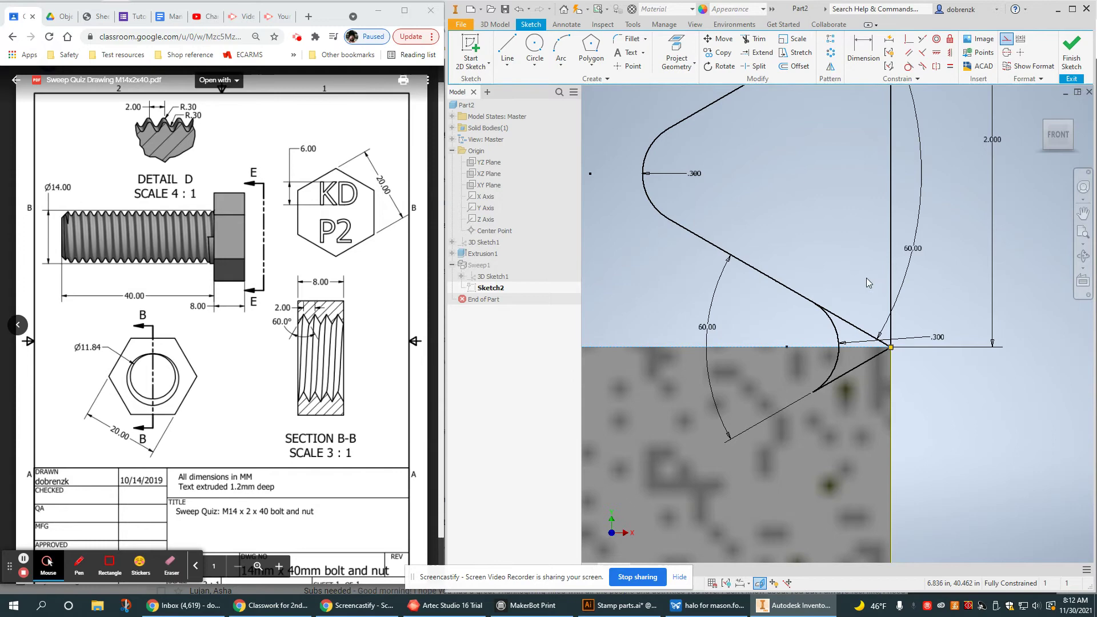
pyautogui.scroll(-3, 863, 317)
pyautogui.moveTo(863, 318); pyautogui.dragTo(834, 312, button='middle')
pyautogui.scroll(3, 831, 310)
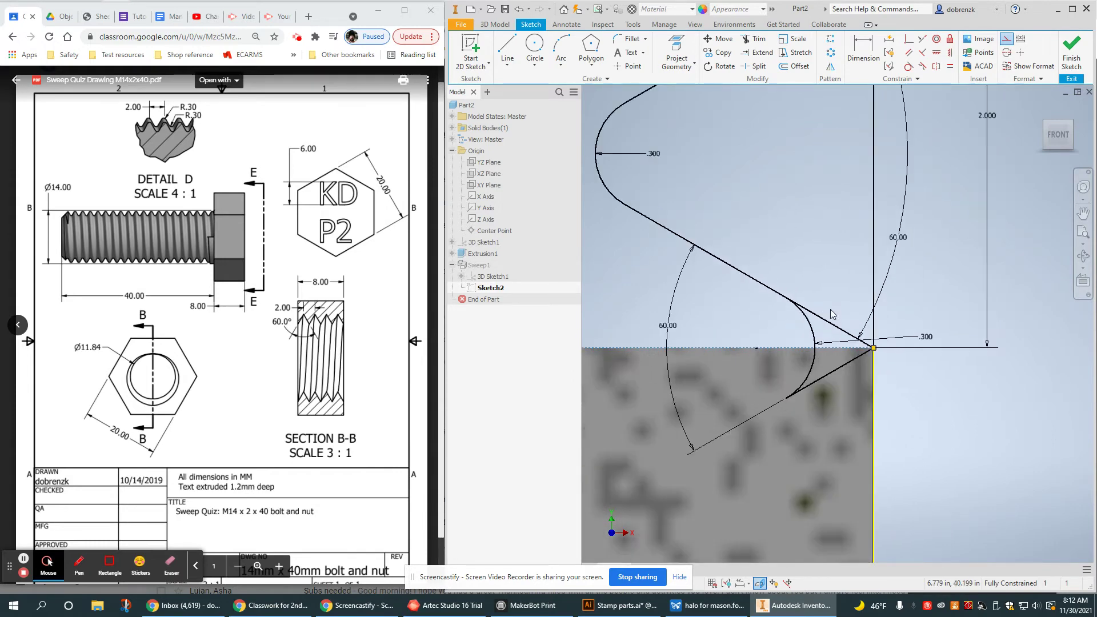
pyautogui.scroll(-1, 832, 318)
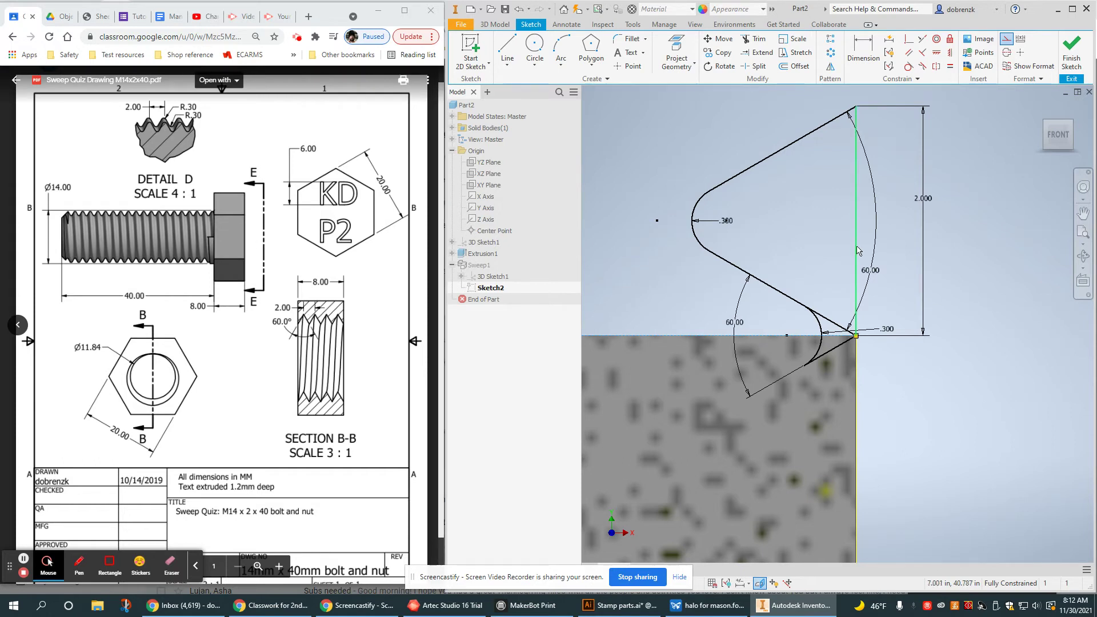
pyautogui.click(342, 374)
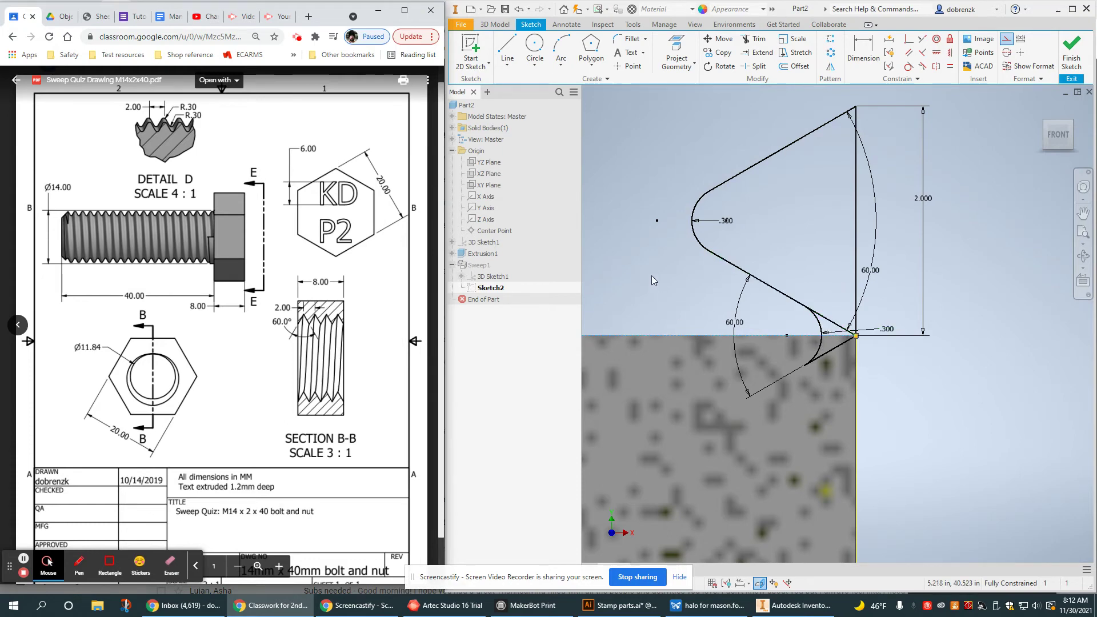
# Finish the profile sketch and inspect the thread's rounded roots and sharp crests up close
pyautogui.click(1072, 54)
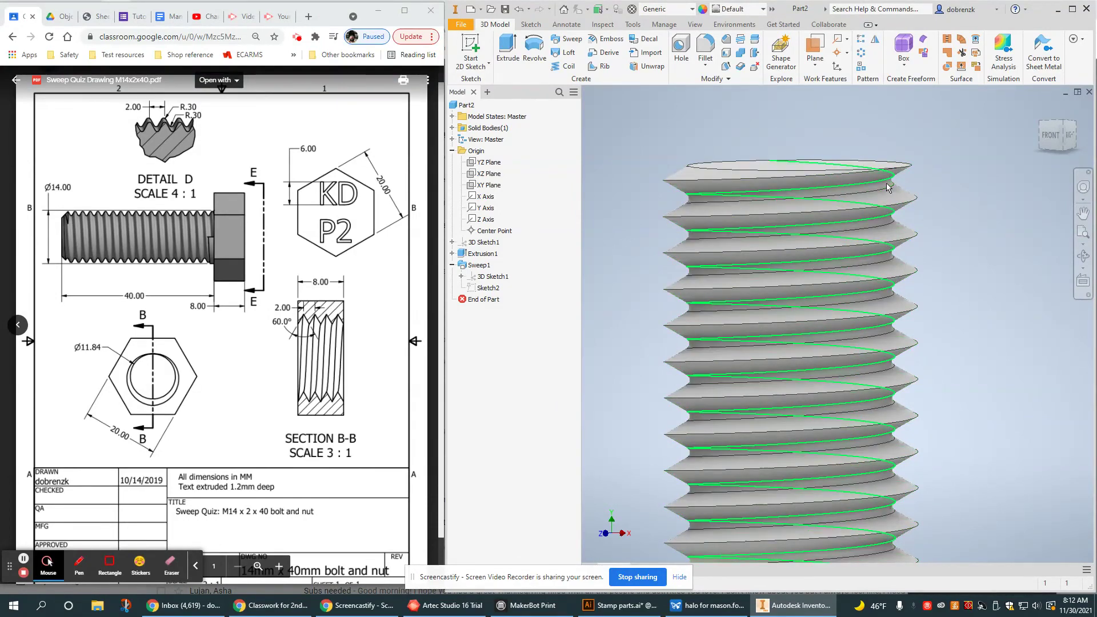
pyautogui.scroll(-5, 890, 182)
pyautogui.scroll(3, 891, 180)
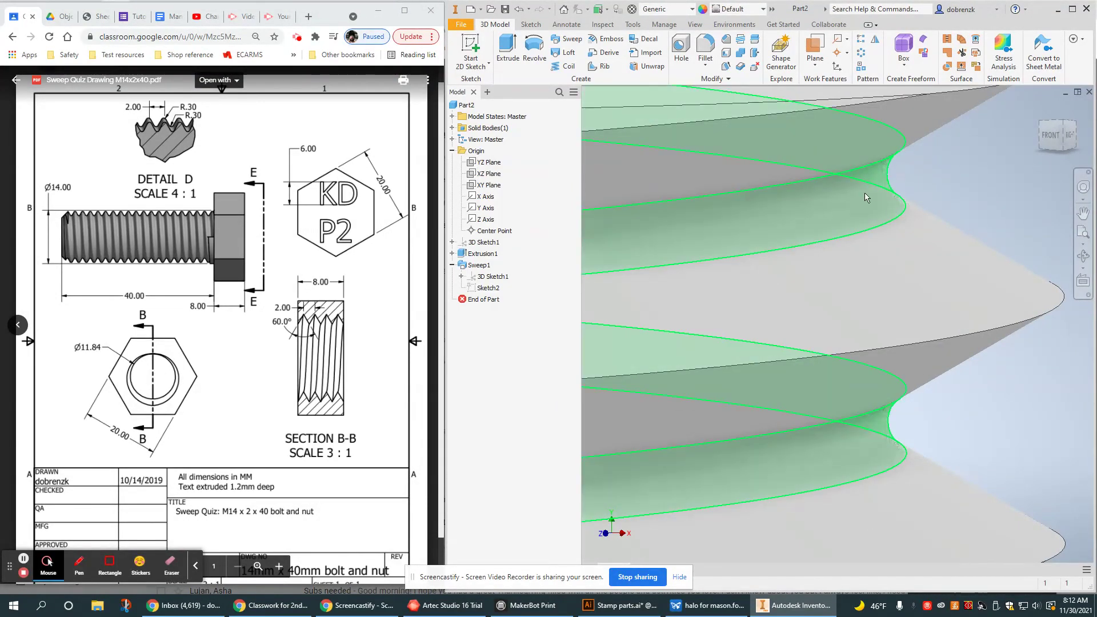
pyautogui.scroll(2, 832, 260)
pyautogui.scroll(-3, 848, 243)
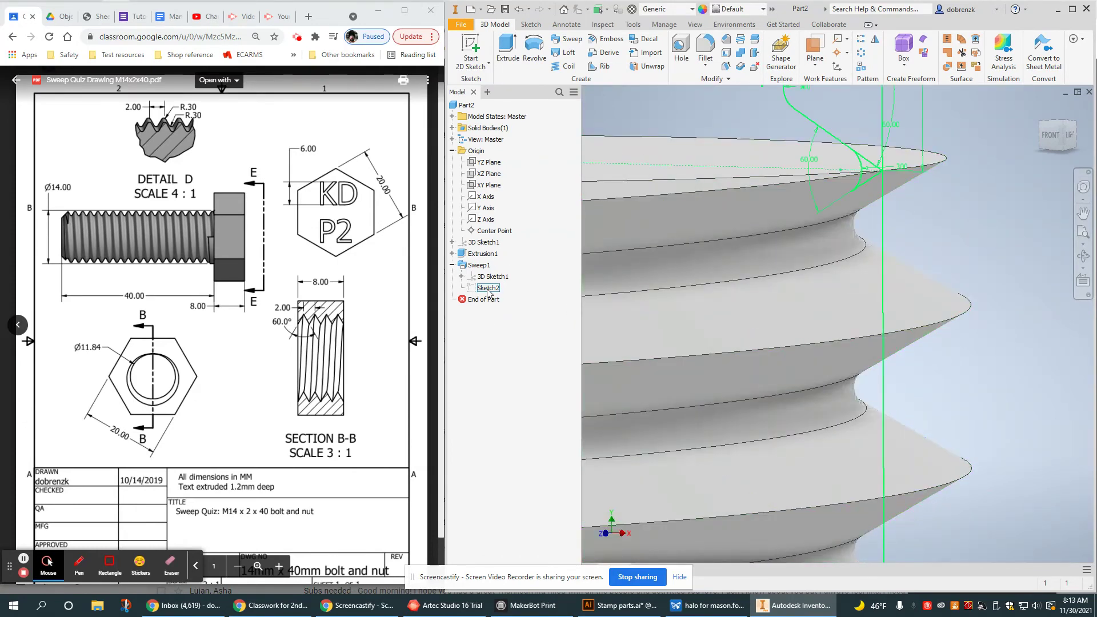
# Edit the thread sweep to also cut the small region between the crest arc and the triangle's corner as a second profile
pyautogui.doubleClick(479, 265)
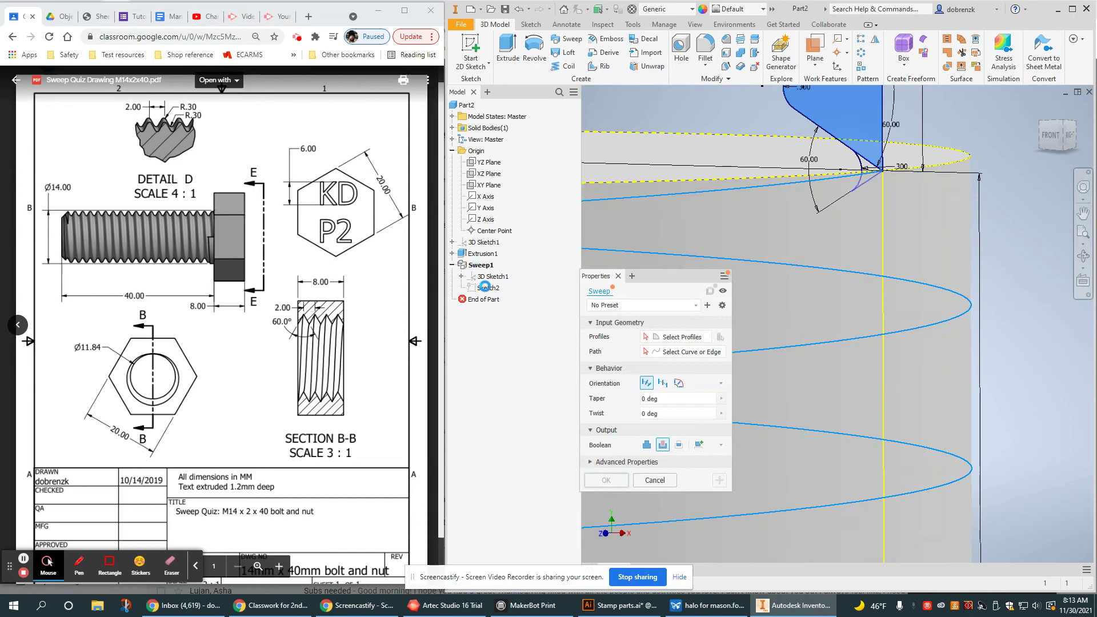
pyautogui.click(688, 342)
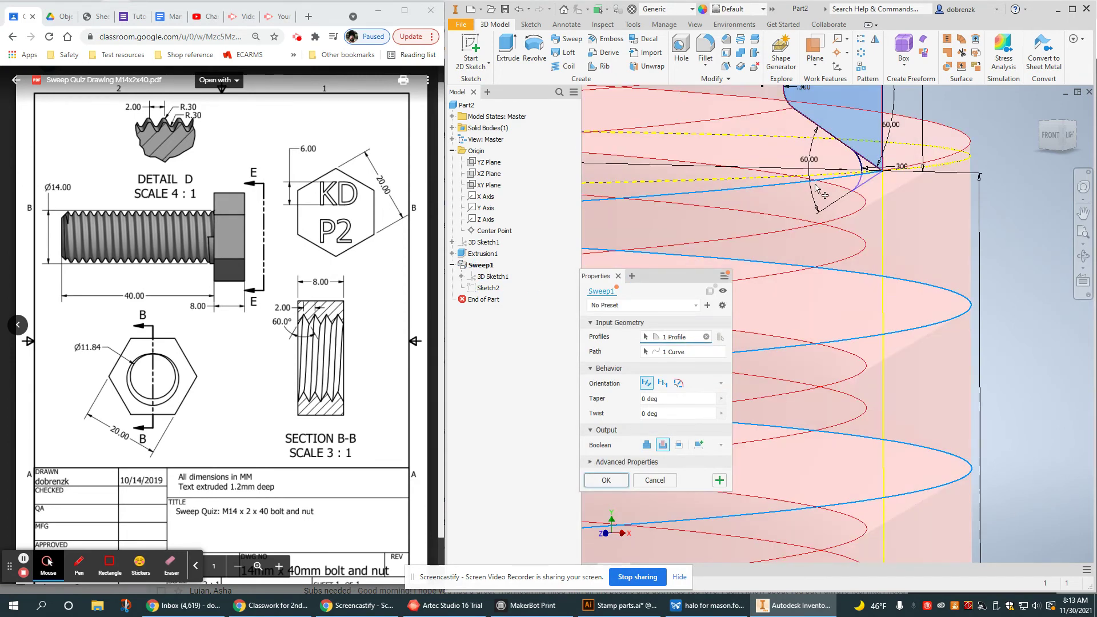
pyautogui.scroll(2, 821, 191)
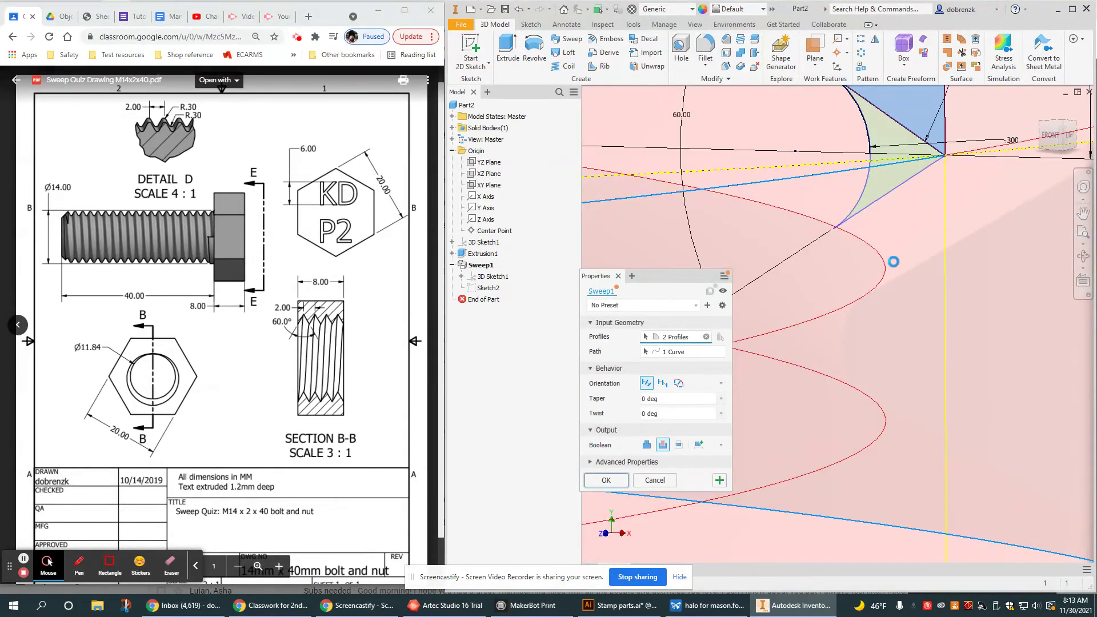
pyautogui.scroll(-3, 900, 337)
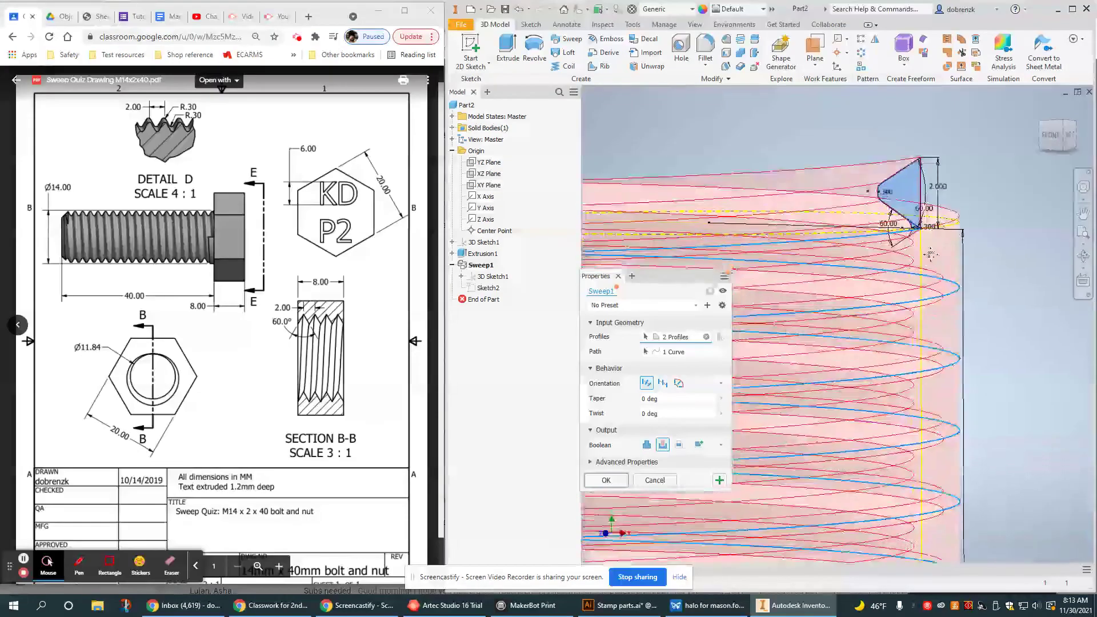
pyautogui.click(607, 481)
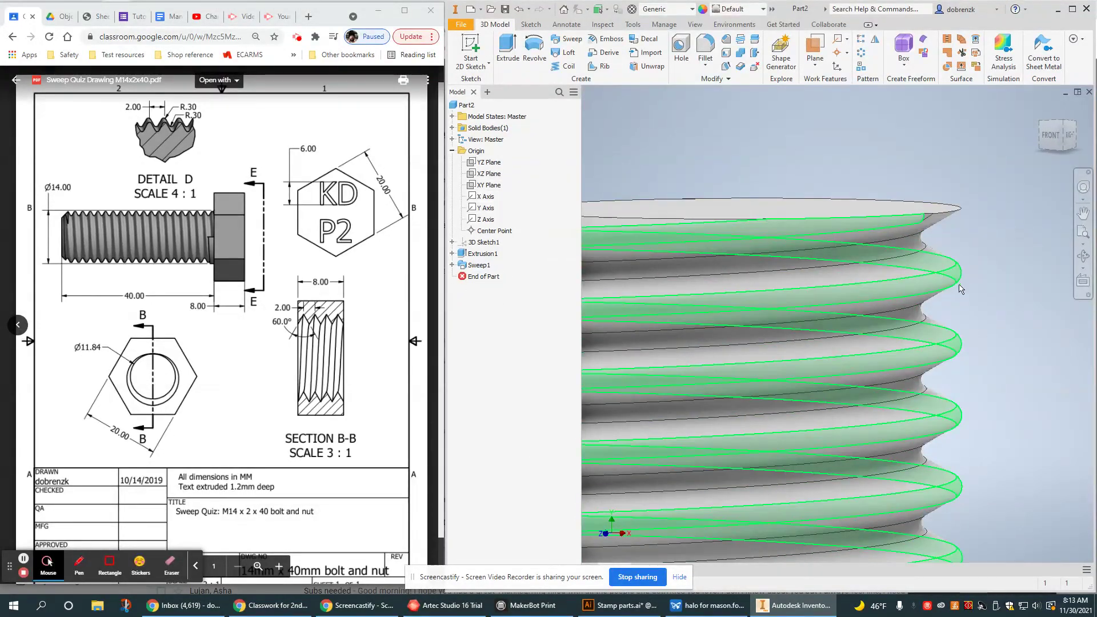
pyautogui.scroll(-4, 887, 347)
pyautogui.scroll(-1, 887, 347)
pyautogui.moveTo(862, 339); pyautogui.dragTo(816, 196, button='middle')
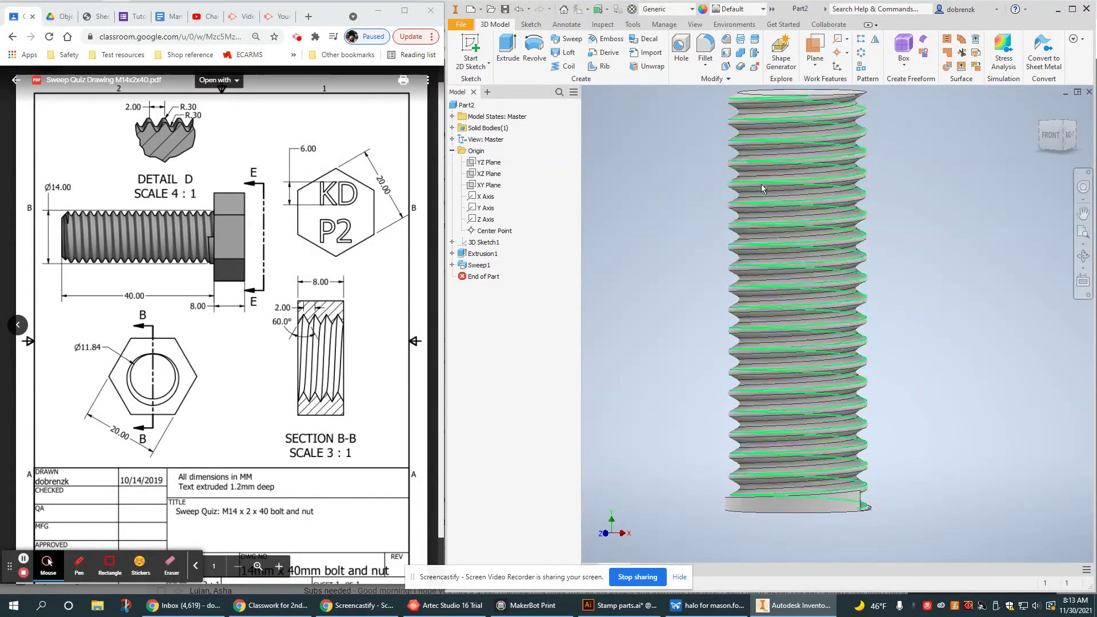
pyautogui.click(471, 45)
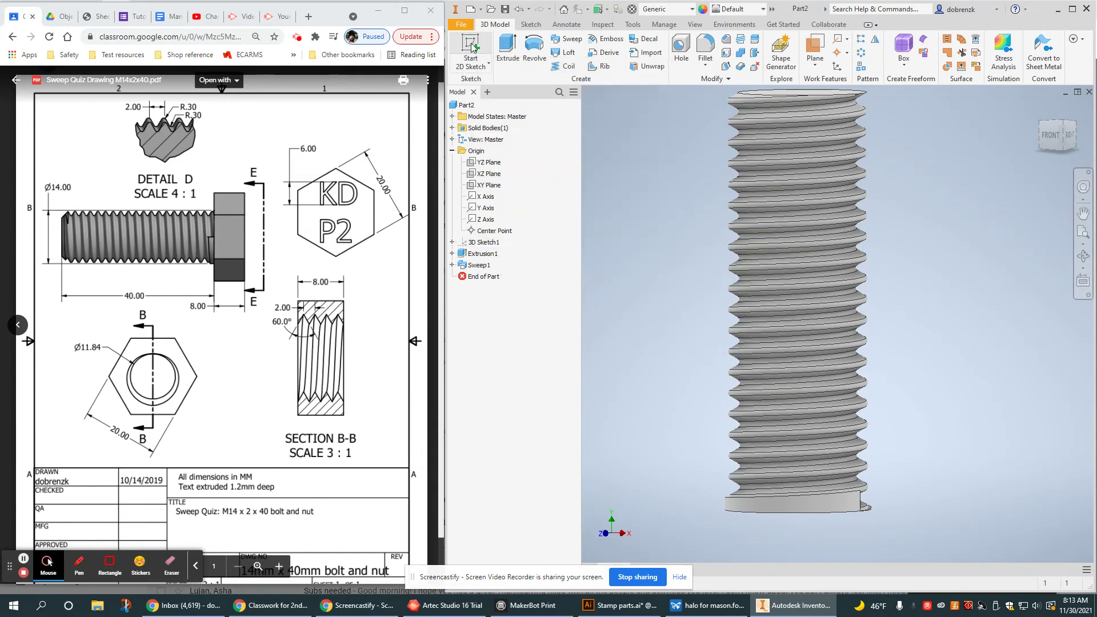
pyautogui.click(489, 174)
pyautogui.keyDown('shift'); pyautogui.moveTo(860, 350); pyautogui.dragTo(852, 255, button='middle'); pyautogui.keyUp('shift')
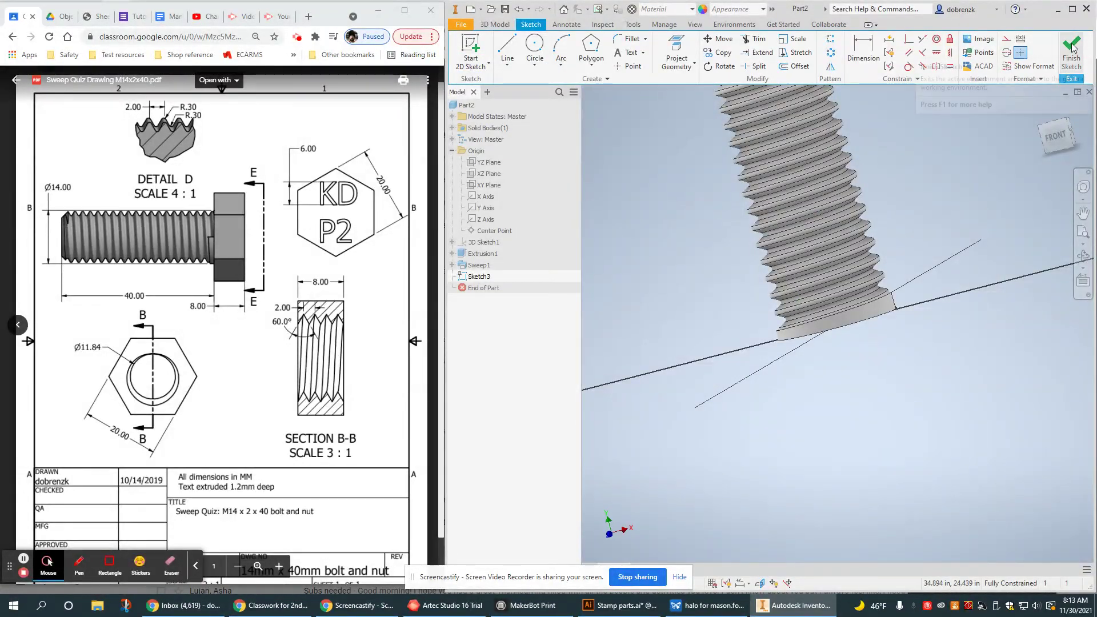
pyautogui.keyDown('shift'); pyautogui.moveTo(960, 240); pyautogui.dragTo(913, 172, button='middle'); pyautogui.keyUp('shift')
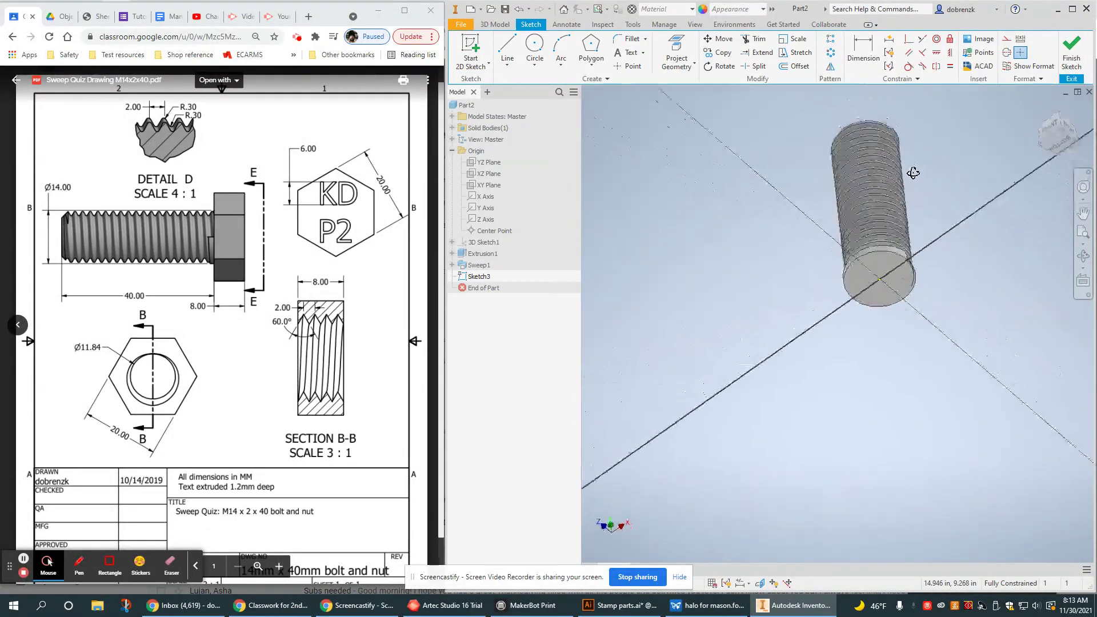
pyautogui.click(1072, 53)
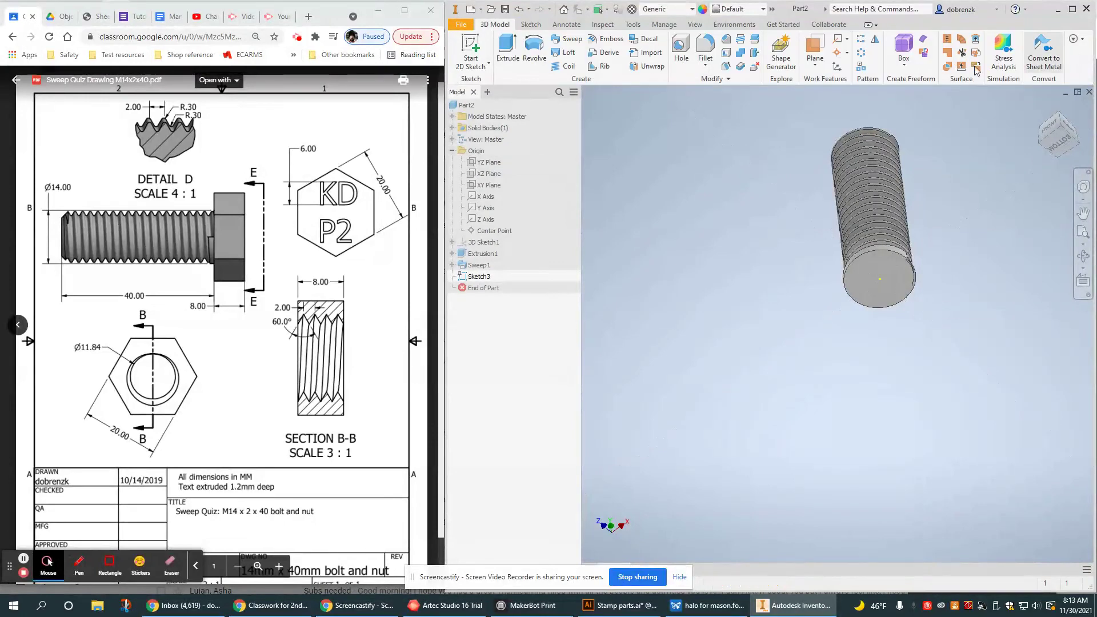
# Start a sketch on the shaft's flat end face and draw a six-sided polygon around the shaft, centred on the origin
pyautogui.click(470, 51)
pyautogui.click(880, 280)
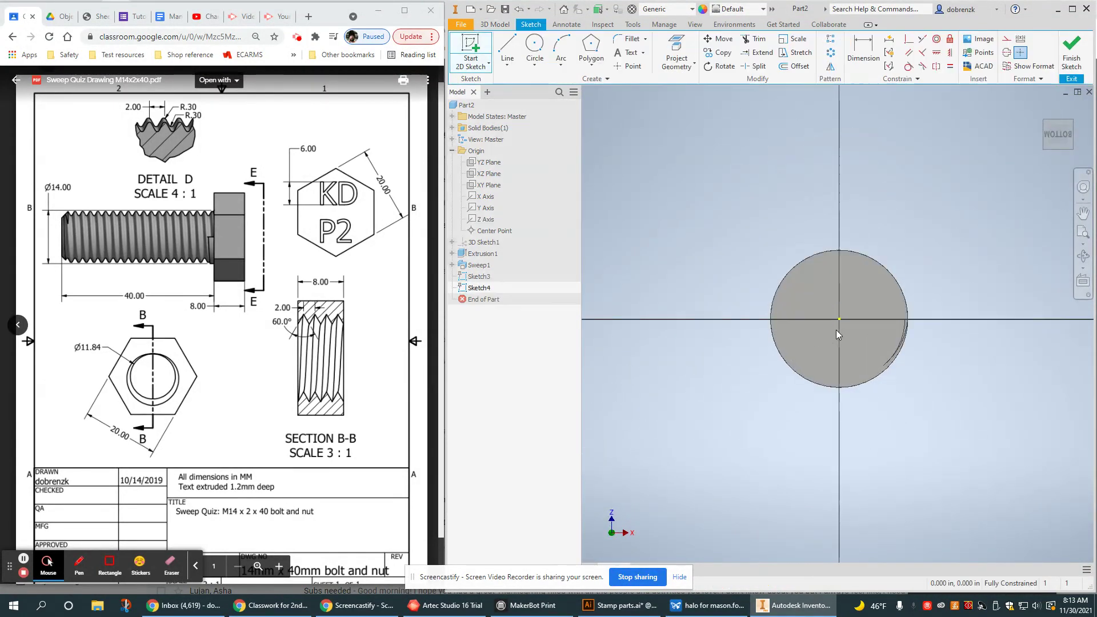
pyautogui.click(591, 64)
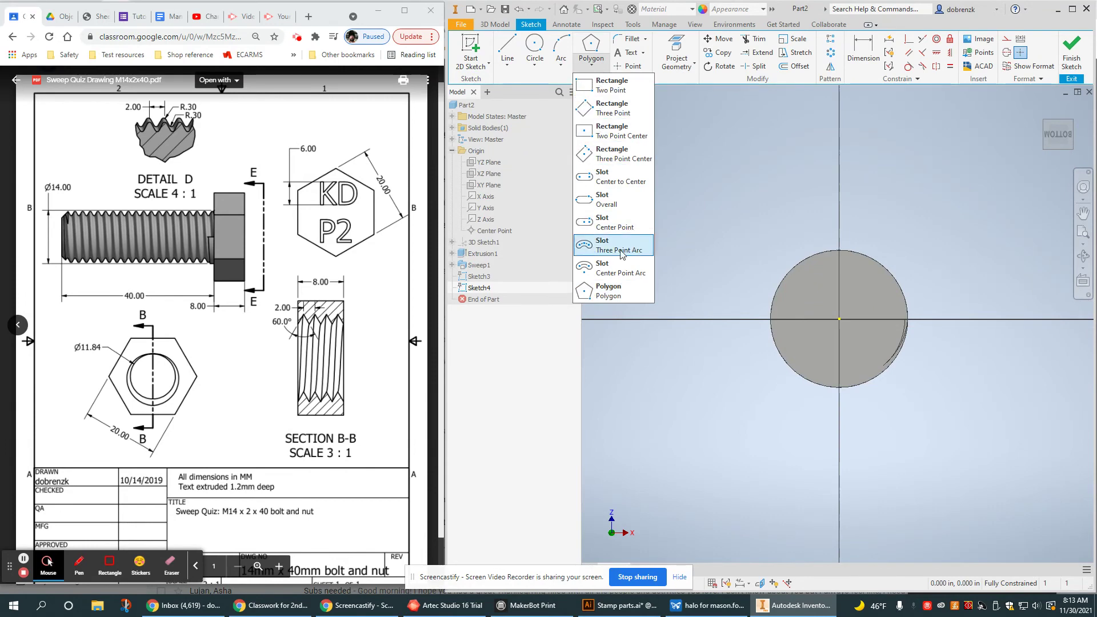
pyautogui.click(609, 292)
pyautogui.click(839, 319)
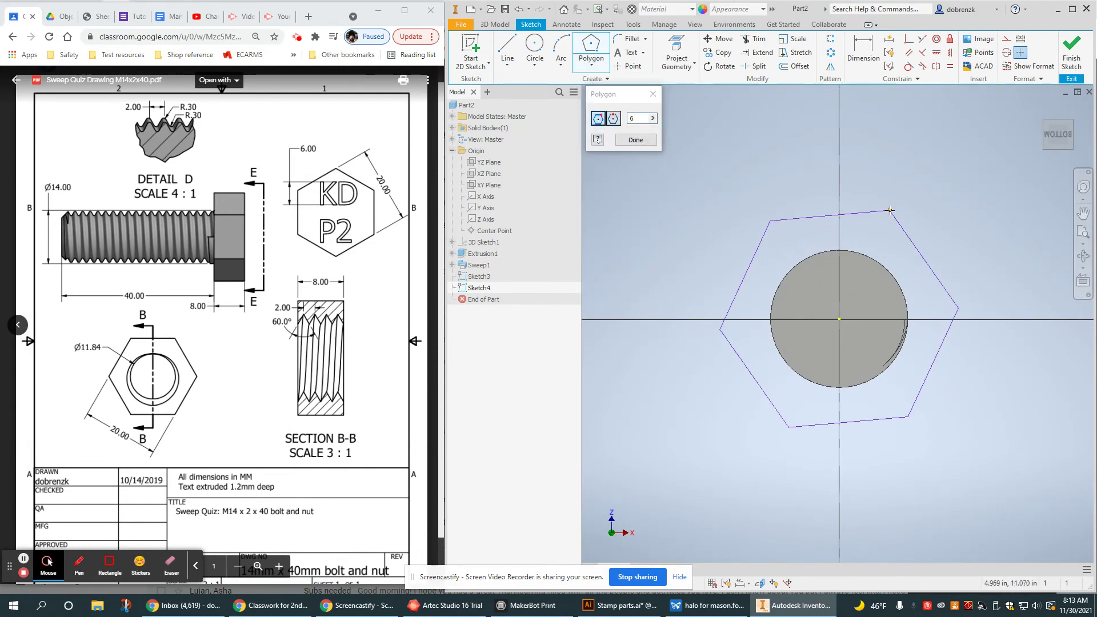
pyautogui.click(967, 316)
# Constrain the hexagon's upper edge to be horizontal
pyautogui.click(951, 52)
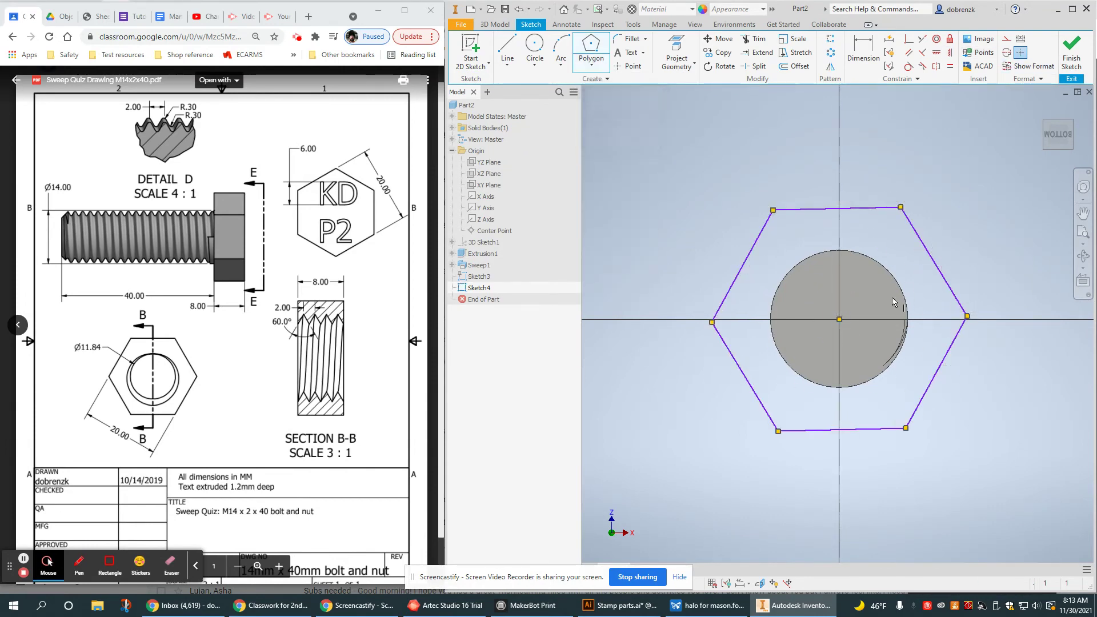
pyautogui.click(839, 207)
pyautogui.rightClick(910, 146)
pyautogui.click(955, 144)
# Dimension the hexagon across two opposite slanted flats and set the distance to 20
pyautogui.click(863, 51)
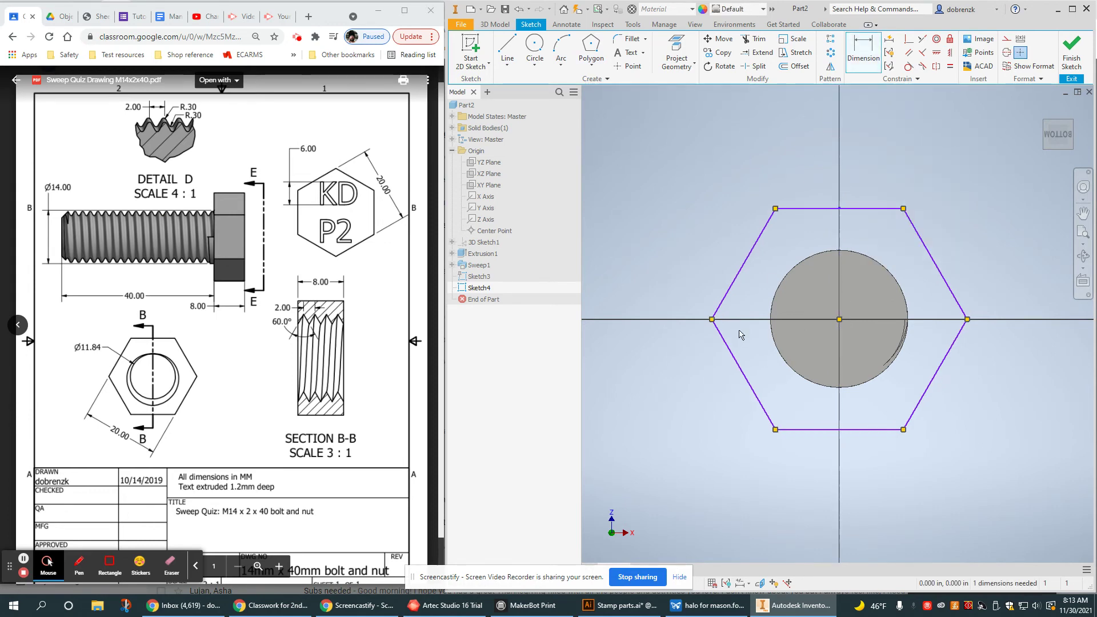
pyautogui.click(946, 354)
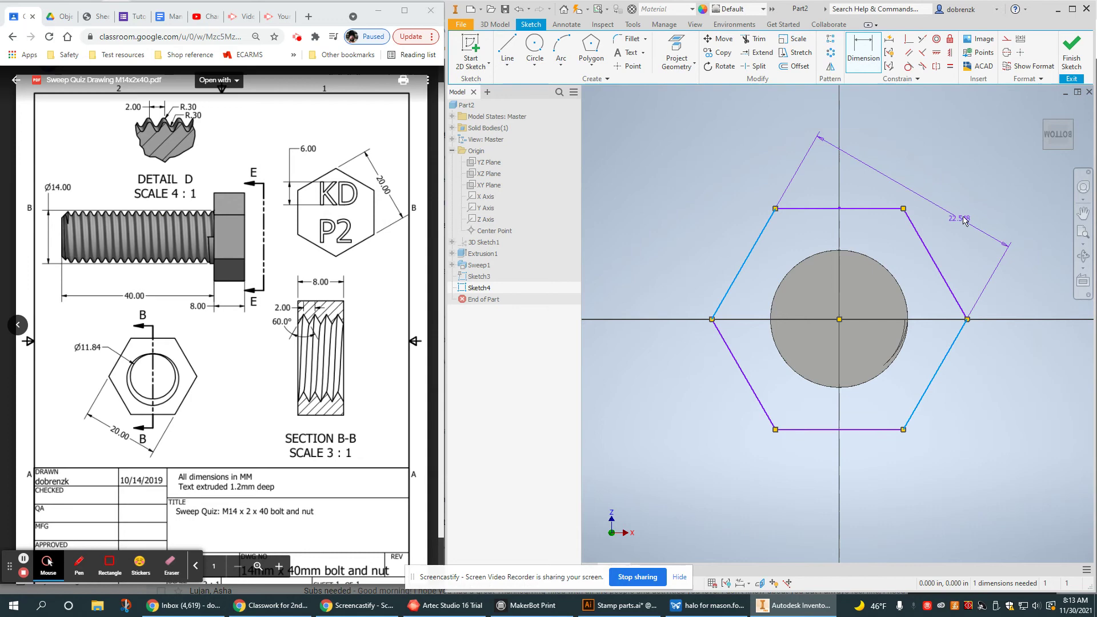
pyautogui.click(989, 183)
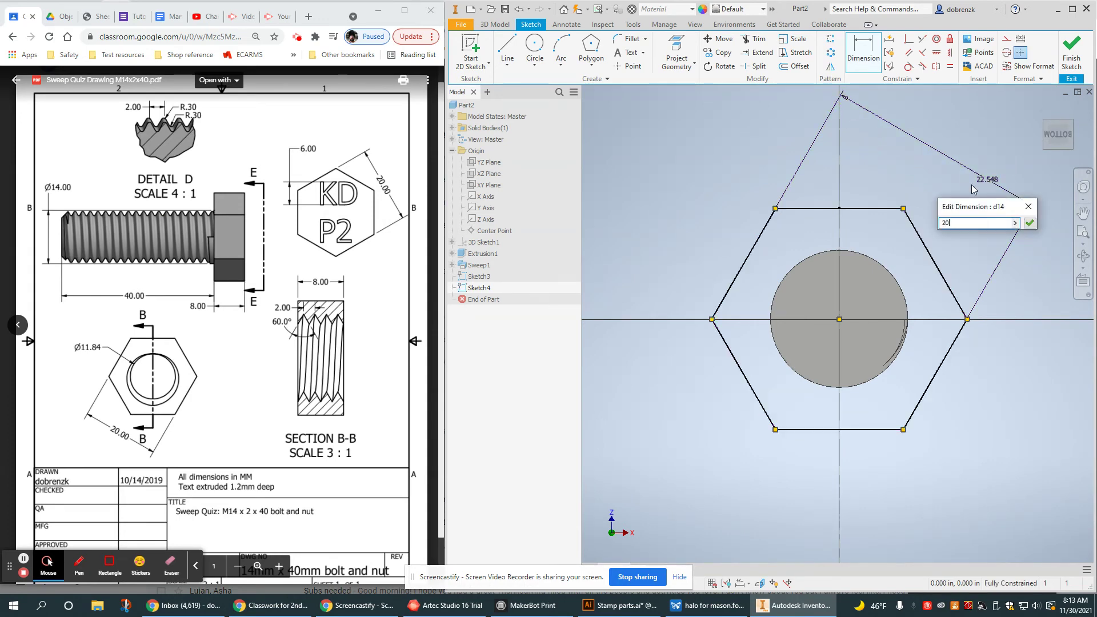
pyautogui.write('20')
pyautogui.press('Return')
# Extrude the hexagon 8 in the default direction, away from the threaded shaft, joining it to the shaft as the bolt head
pyautogui.click(495, 25)
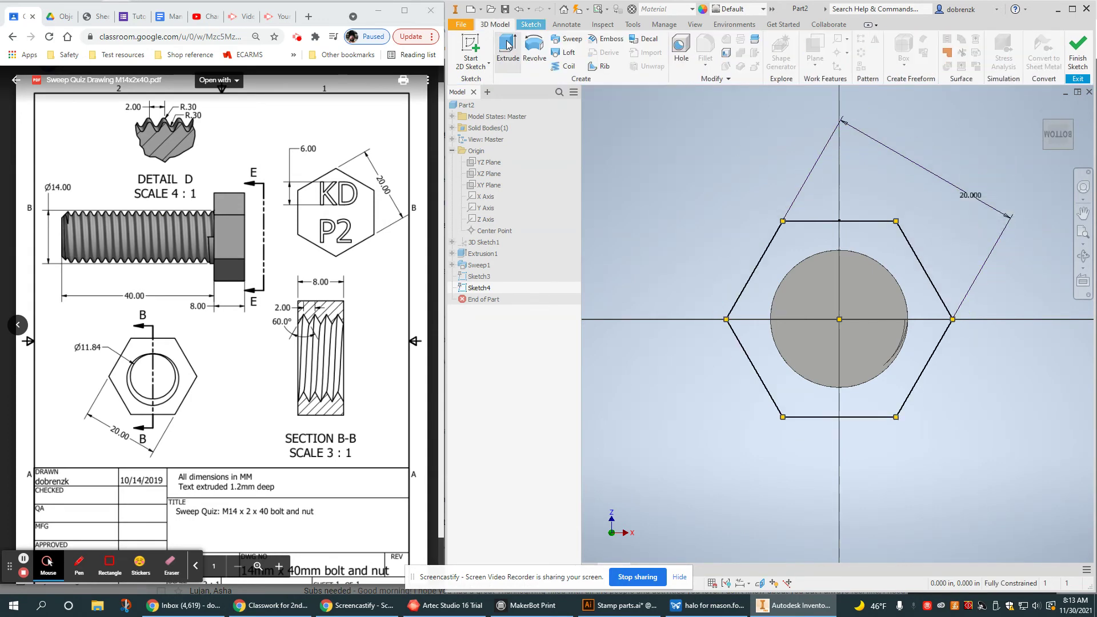
pyautogui.click(508, 45)
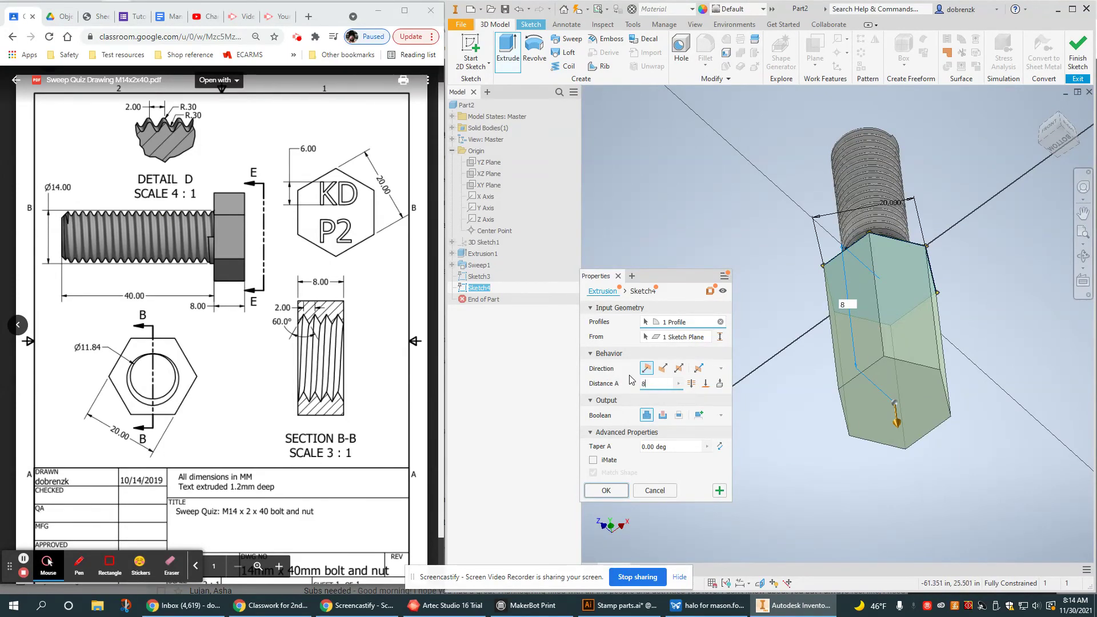
pyautogui.keyDown('shift'); pyautogui.moveTo(975, 380); pyautogui.dragTo(868, 271, button='middle'); pyautogui.keyUp('shift')
pyautogui.scroll(4, 914, 291)
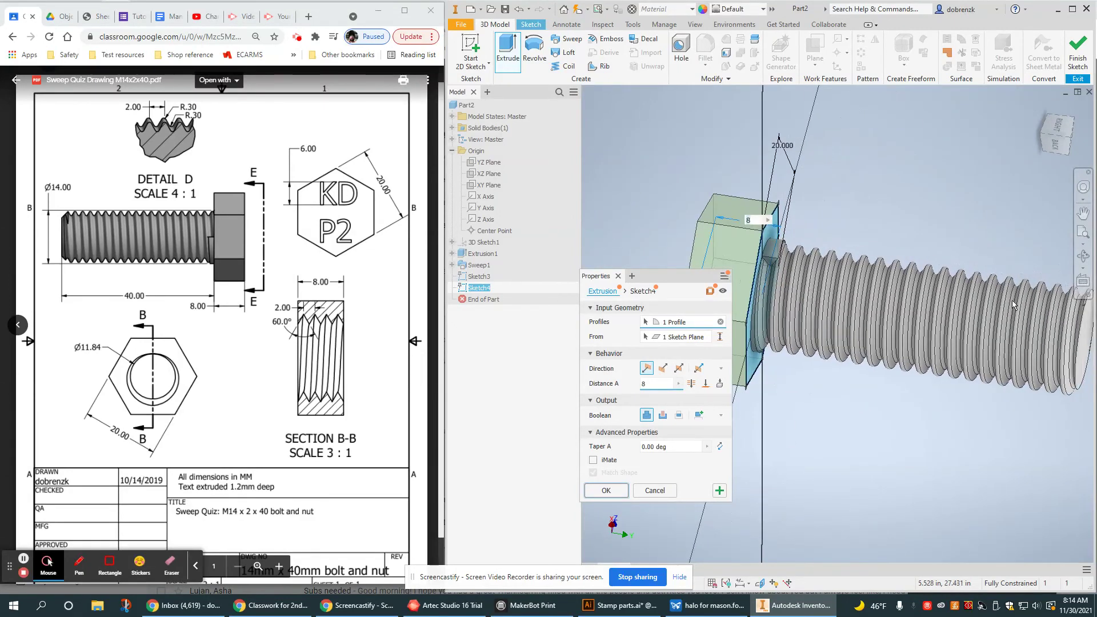
pyautogui.scroll(-4, 971, 398)
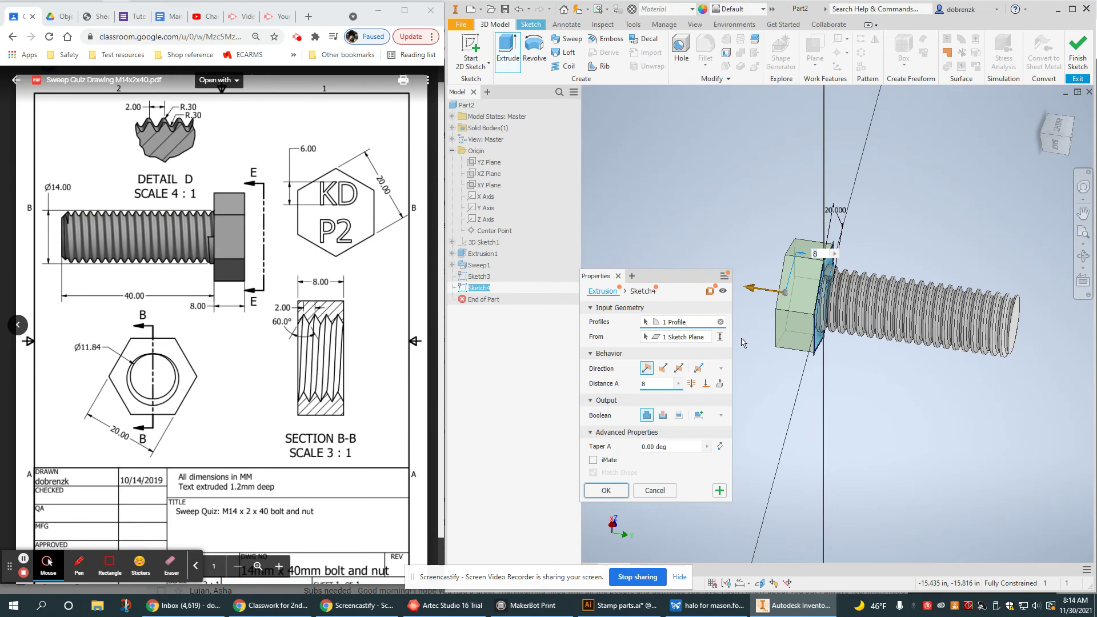
pyautogui.click(680, 369)
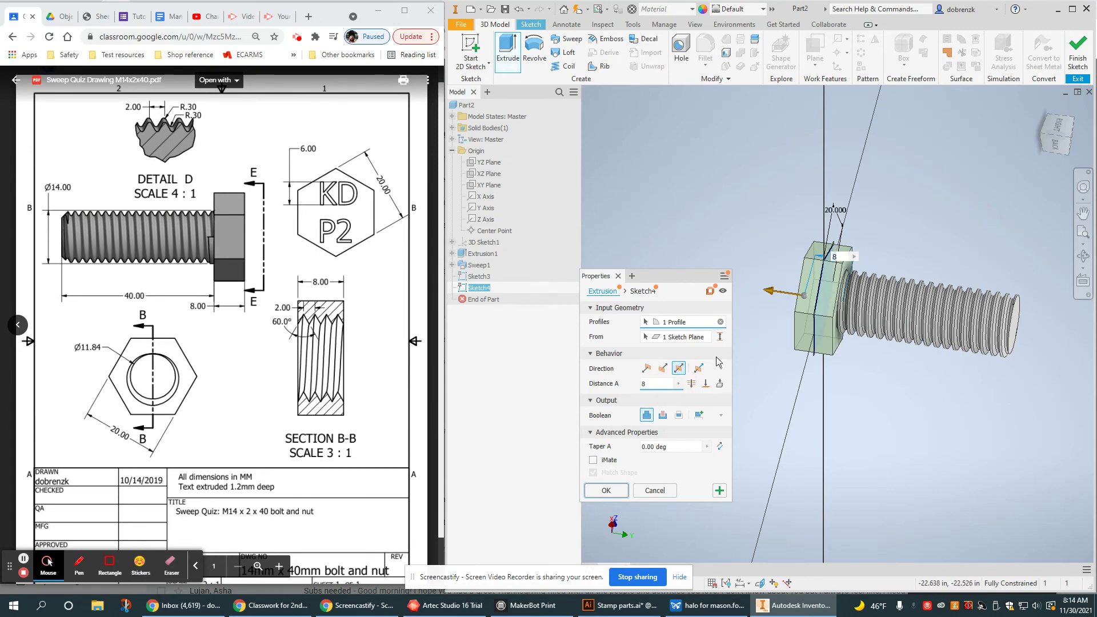
pyautogui.click(647, 369)
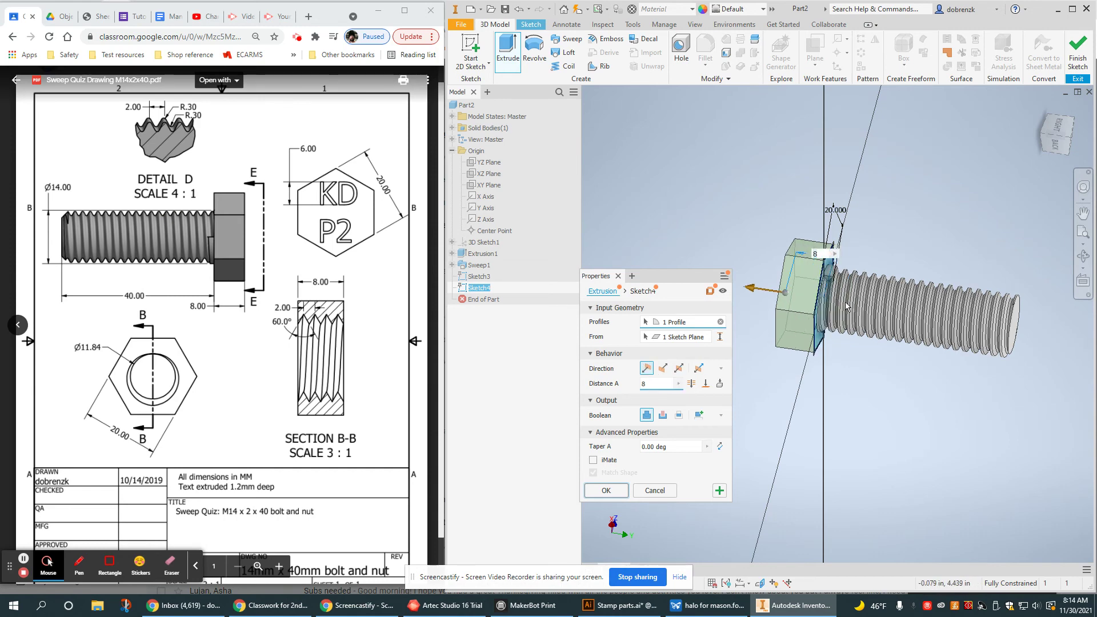
pyautogui.click(624, 491)
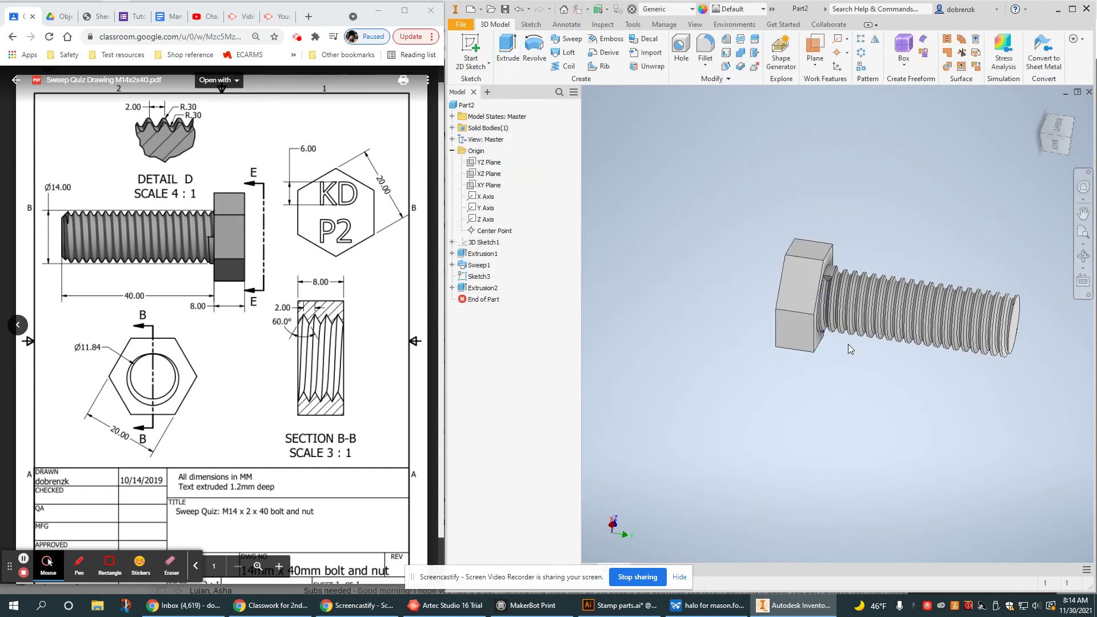
# Examine the bolt from several sides, checking the XY and YZ planes, the thread's free end and the hexagonal head
pyautogui.keyDown('shift'); pyautogui.moveTo(850, 349); pyautogui.dragTo(760, 297, button='middle'); pyautogui.keyUp('shift')
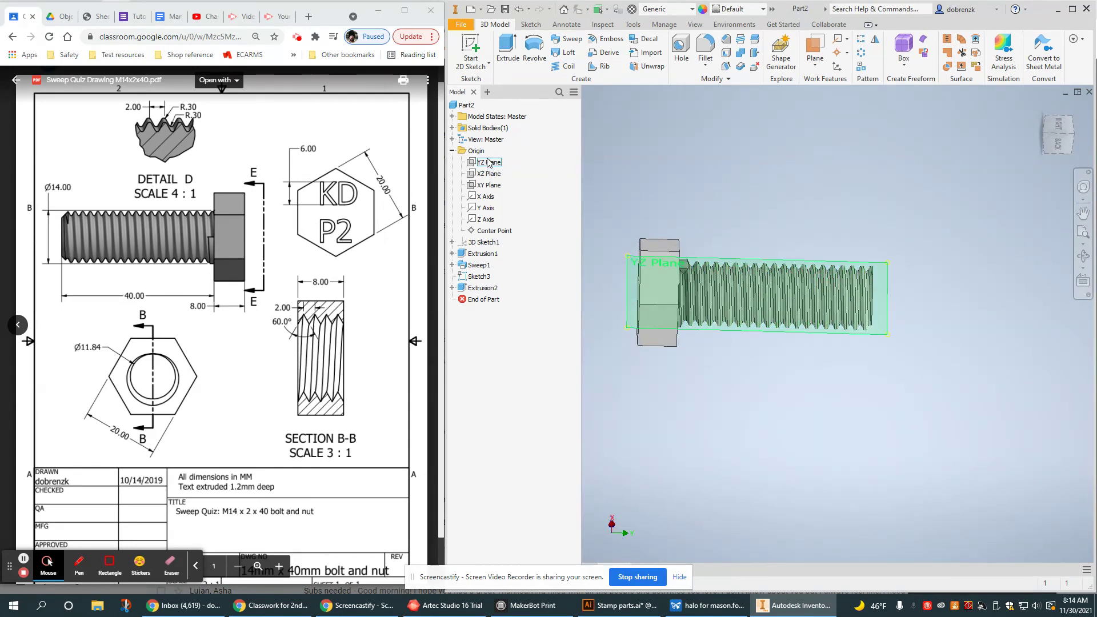
pyautogui.click(489, 185)
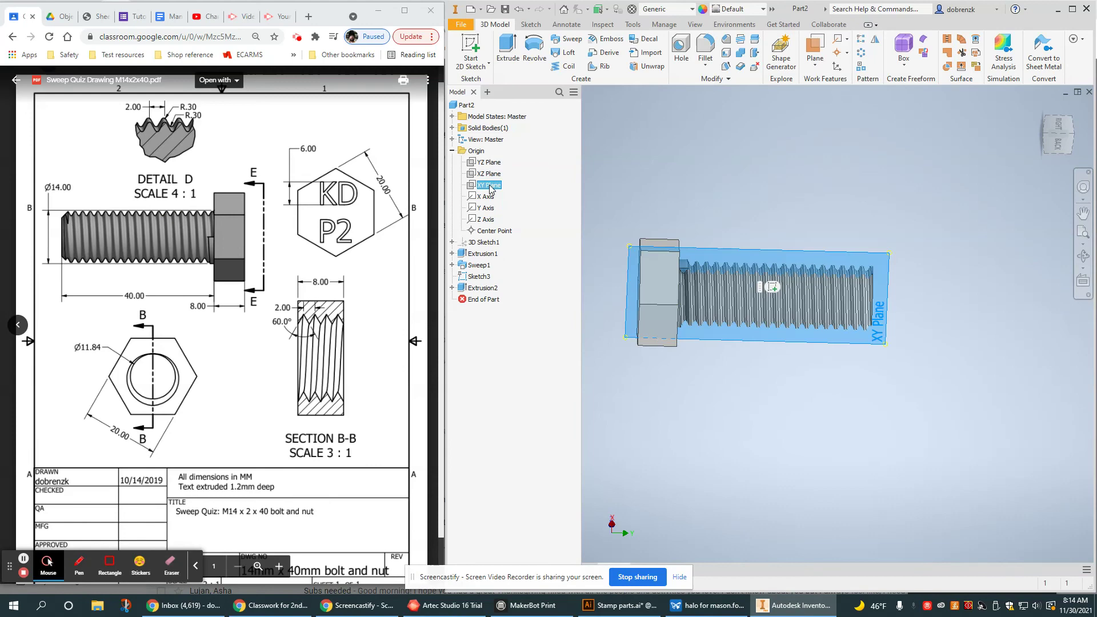
pyautogui.click(489, 163)
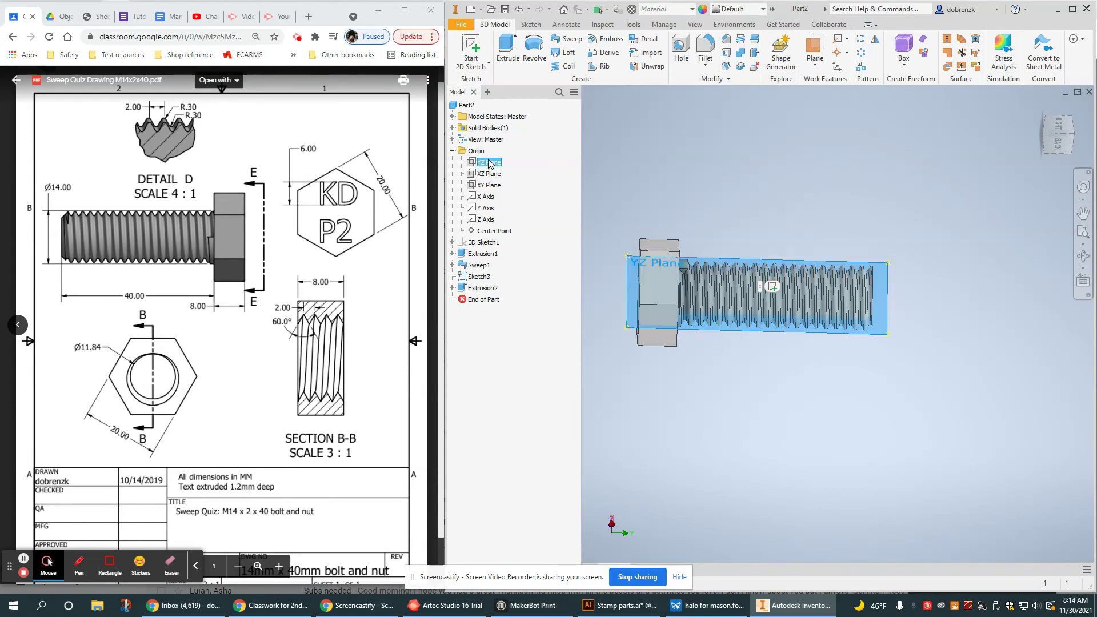
pyautogui.click(944, 303)
pyautogui.scroll(6, 880, 296)
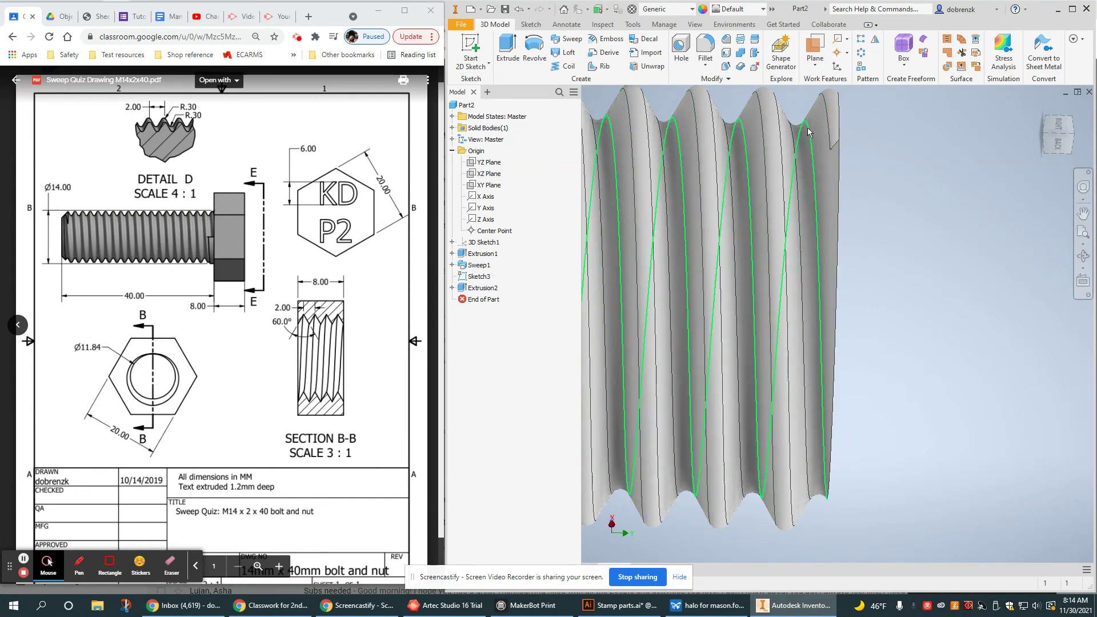
pyautogui.keyDown('shift'); pyautogui.moveTo(925, 172); pyautogui.dragTo(872, 282, button='middle'); pyautogui.keyUp('shift')
pyautogui.scroll(-2, 798, 296)
pyautogui.scroll(-2, 941, 287)
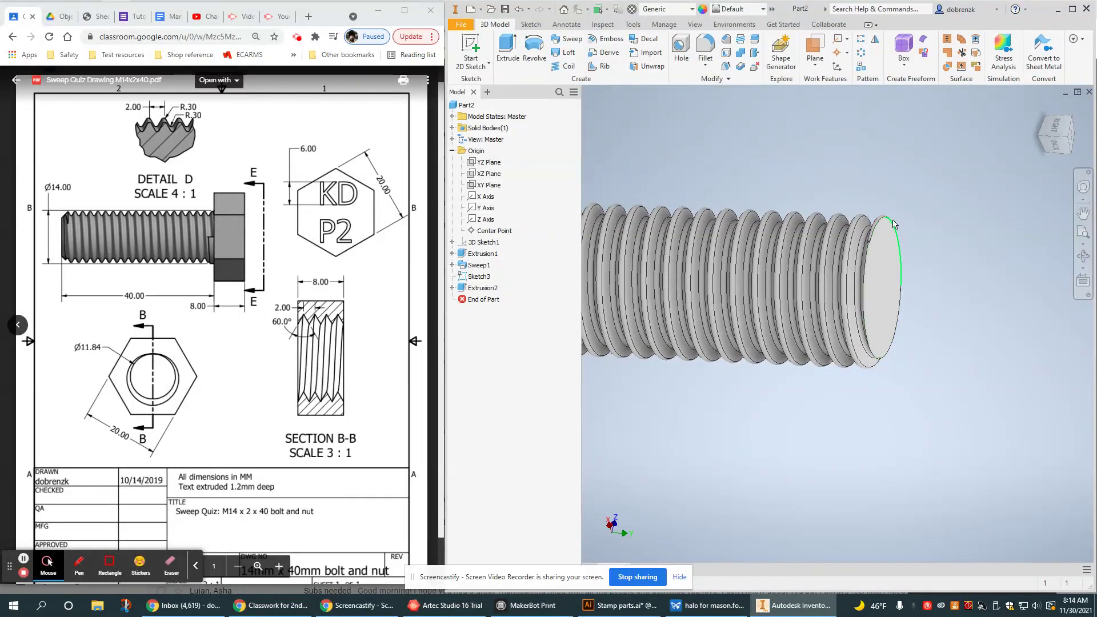
pyautogui.scroll(3, 892, 224)
pyautogui.keyDown('shift'); pyautogui.moveTo(892, 243); pyautogui.dragTo(915, 251, button='middle'); pyautogui.keyUp('shift')
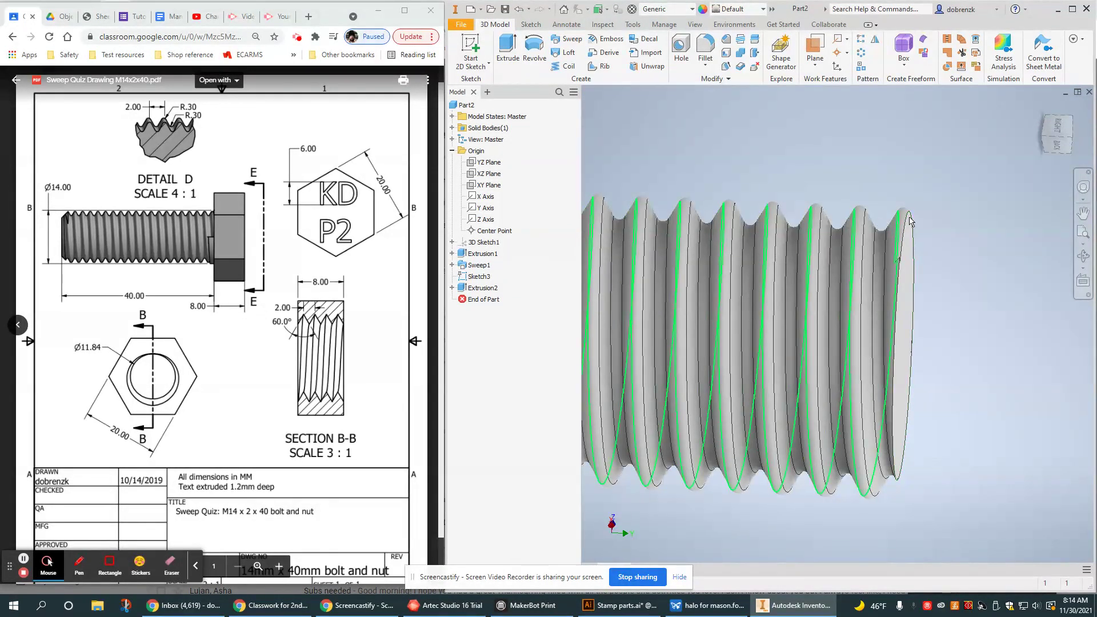
pyautogui.scroll(5, 903, 268)
pyautogui.scroll(-2, 882, 288)
pyautogui.keyDown('shift'); pyautogui.moveTo(883, 288); pyautogui.dragTo(817, 330, button='middle'); pyautogui.keyUp('shift')
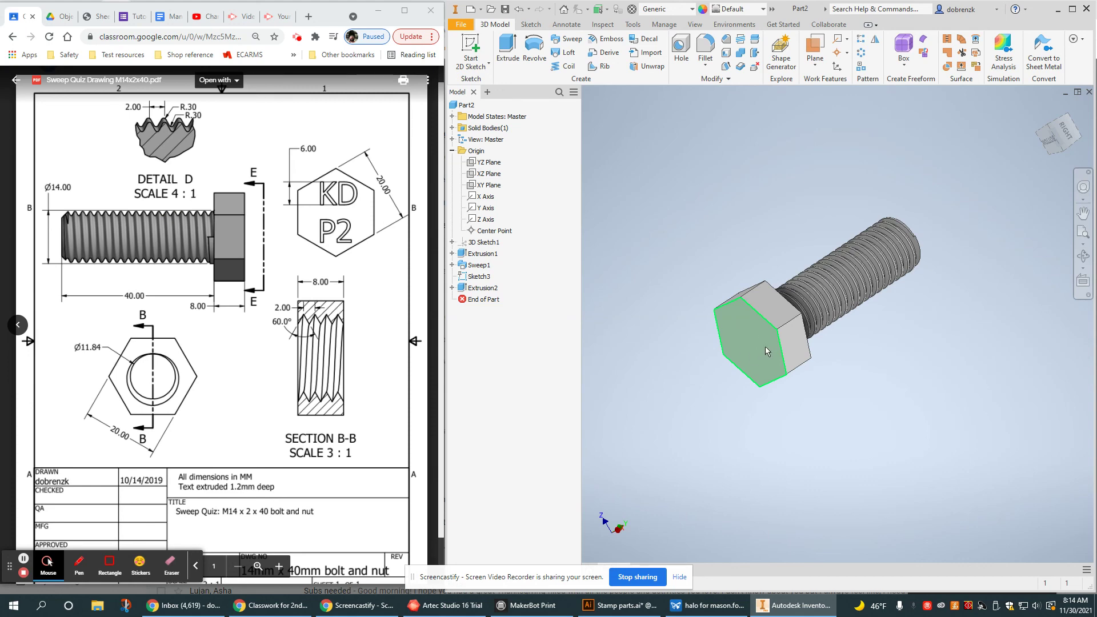
pyautogui.keyDown('shift'); pyautogui.moveTo(817, 348); pyautogui.dragTo(790, 334, button='middle'); pyautogui.keyUp('shift')
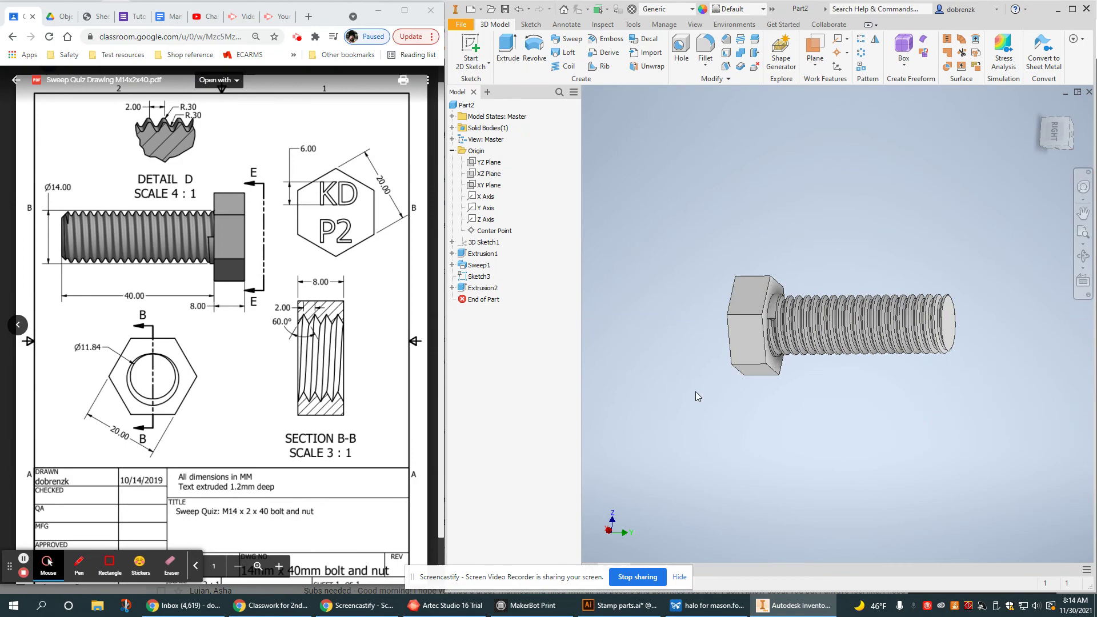
pyautogui.click(297, 37)
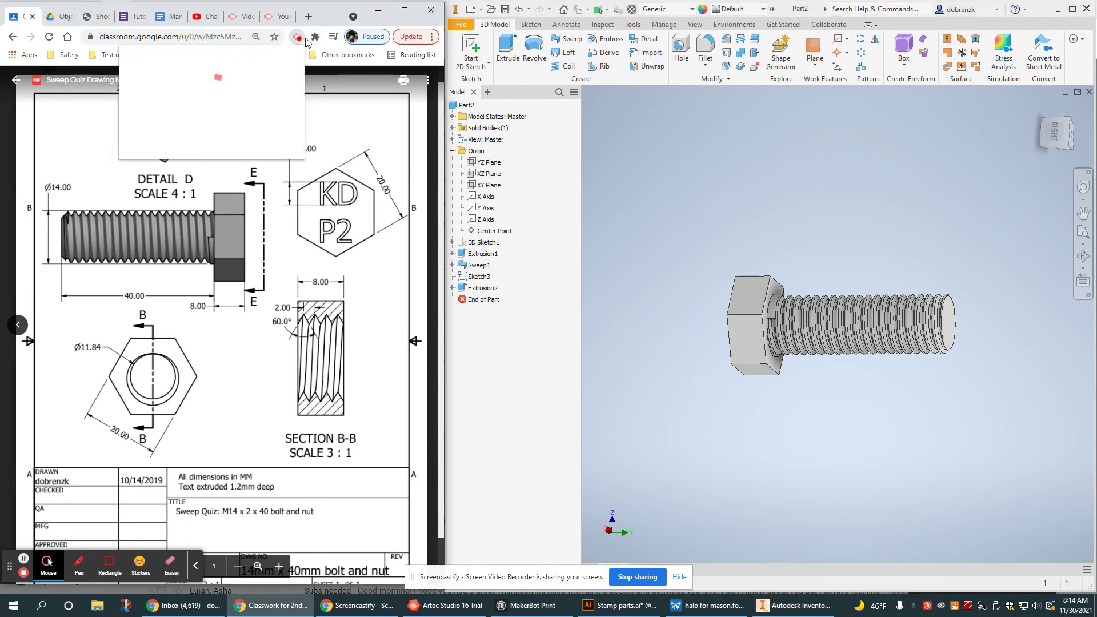